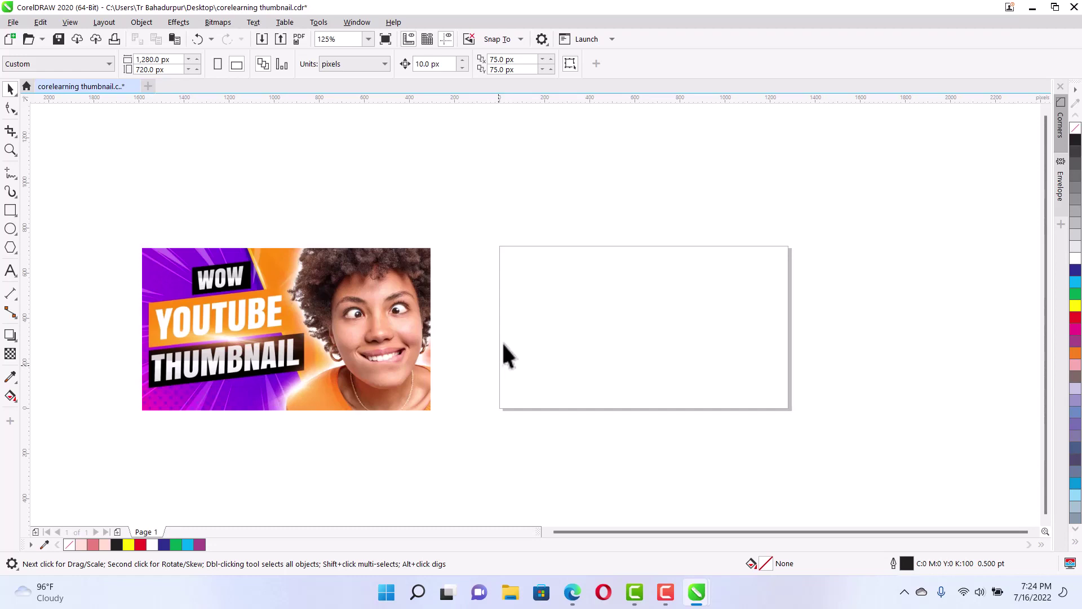
Step: Switch the document units to inches and back to pixels
left_click(345, 64)
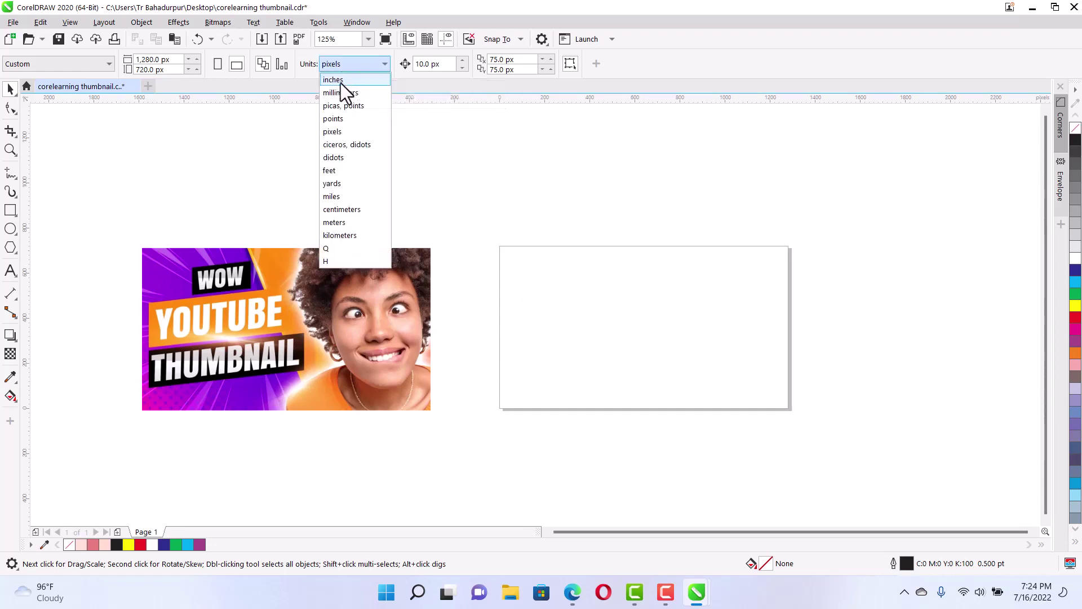
left_click(345, 81)
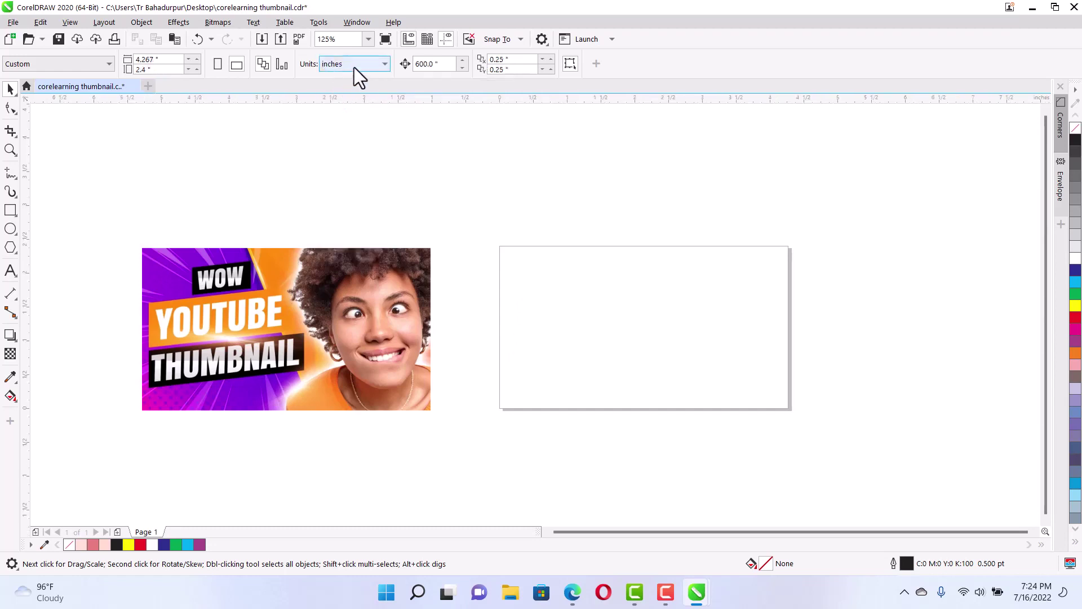
left_click(354, 67)
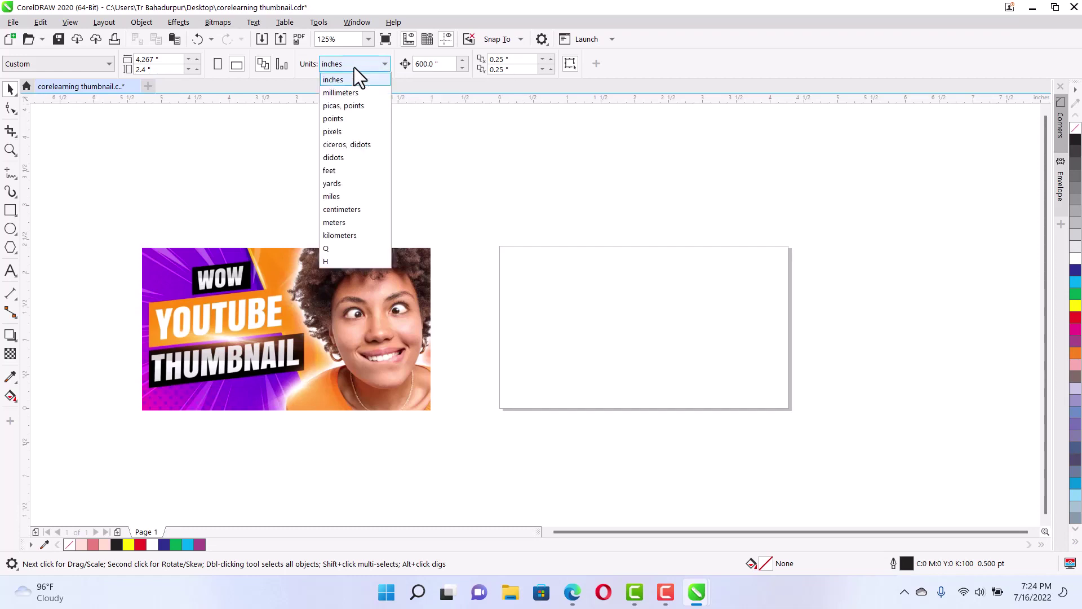
left_click(341, 132)
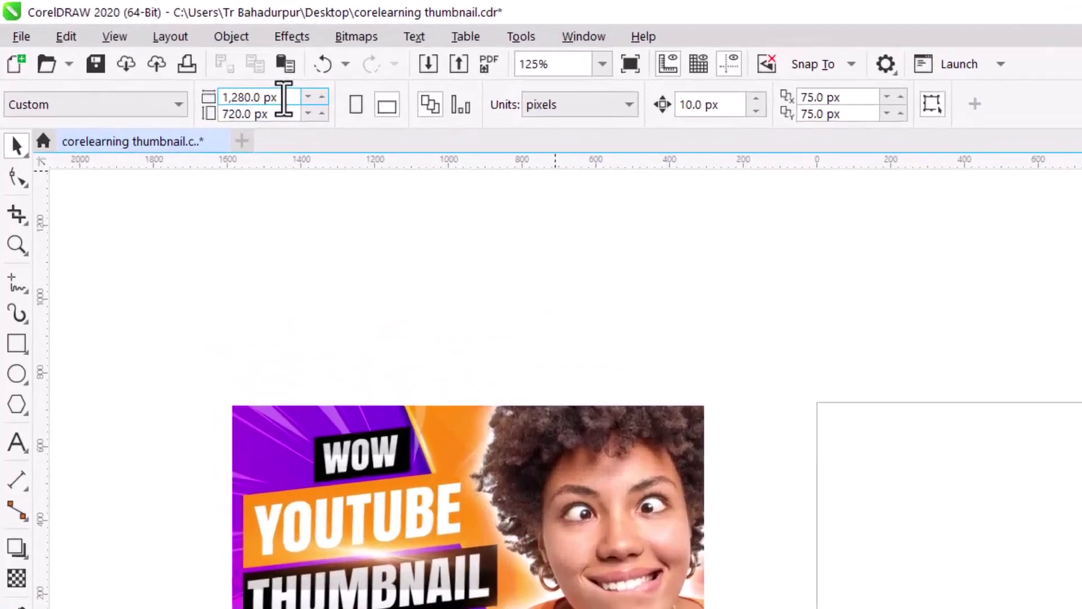
Step: Set the page dimensions to 1280 px wide and 720 px high
double_click(134, 60)
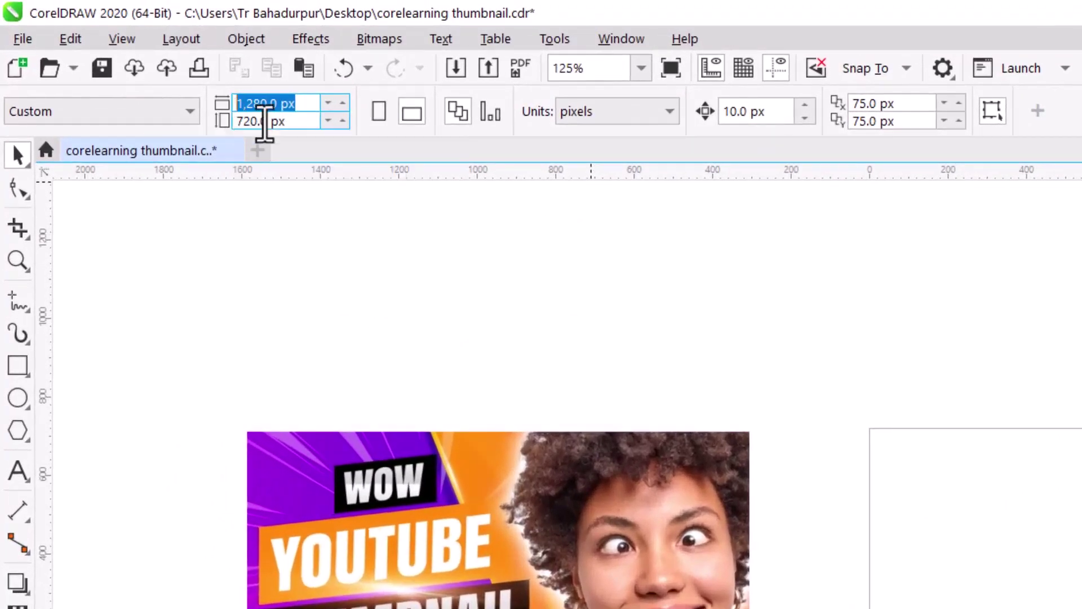
type("1280")
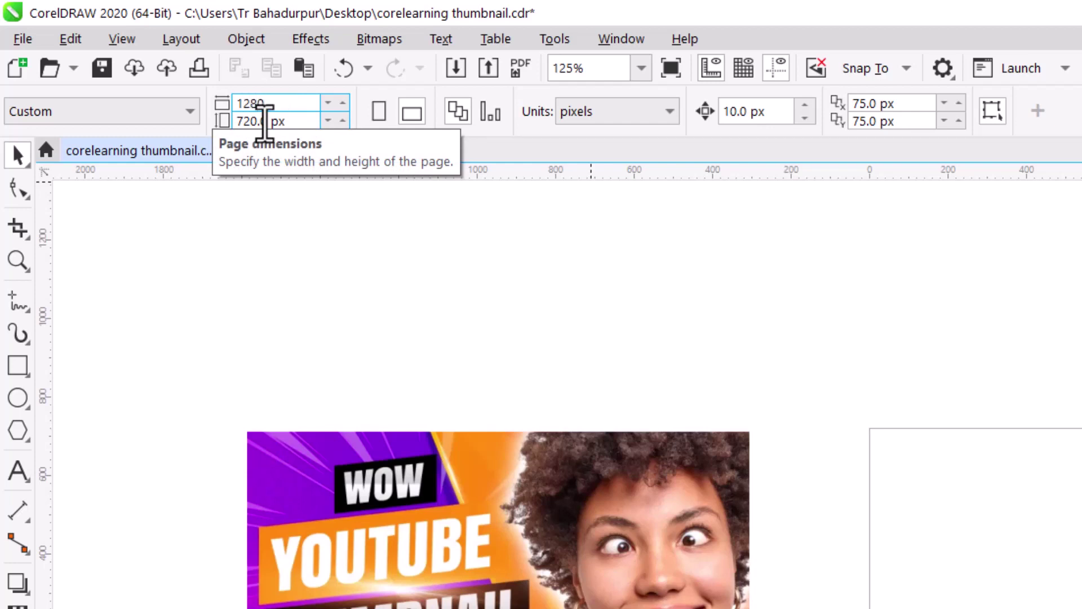
key("Tab")
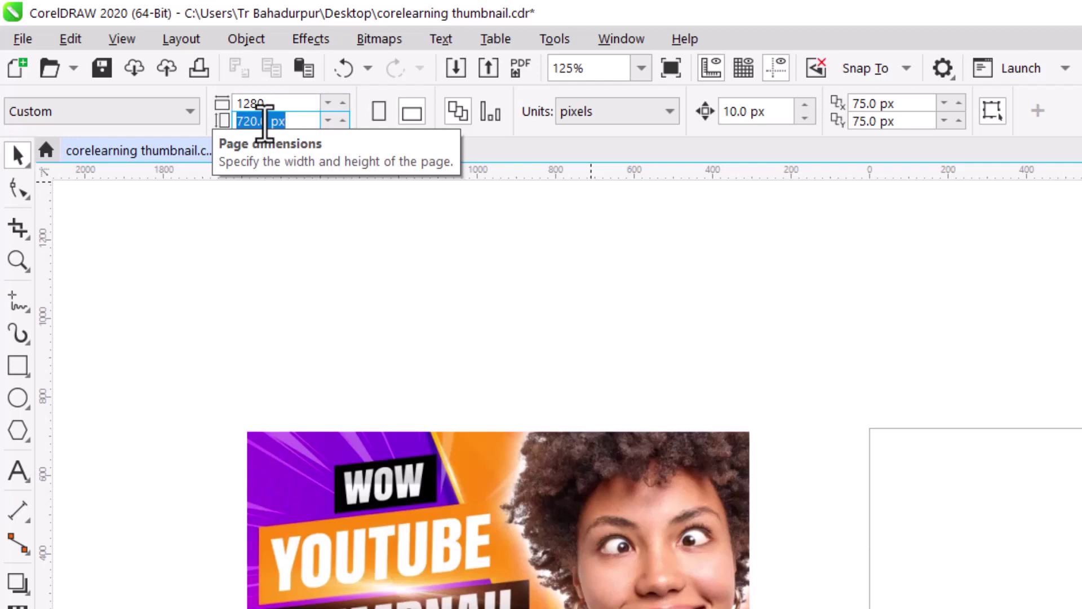
type("720")
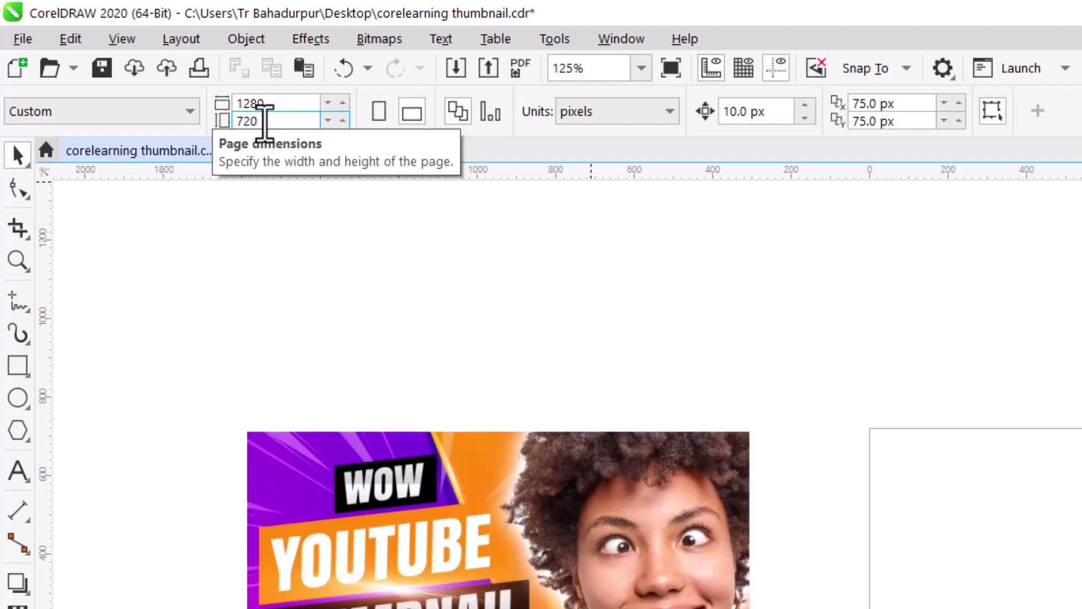
key("Return")
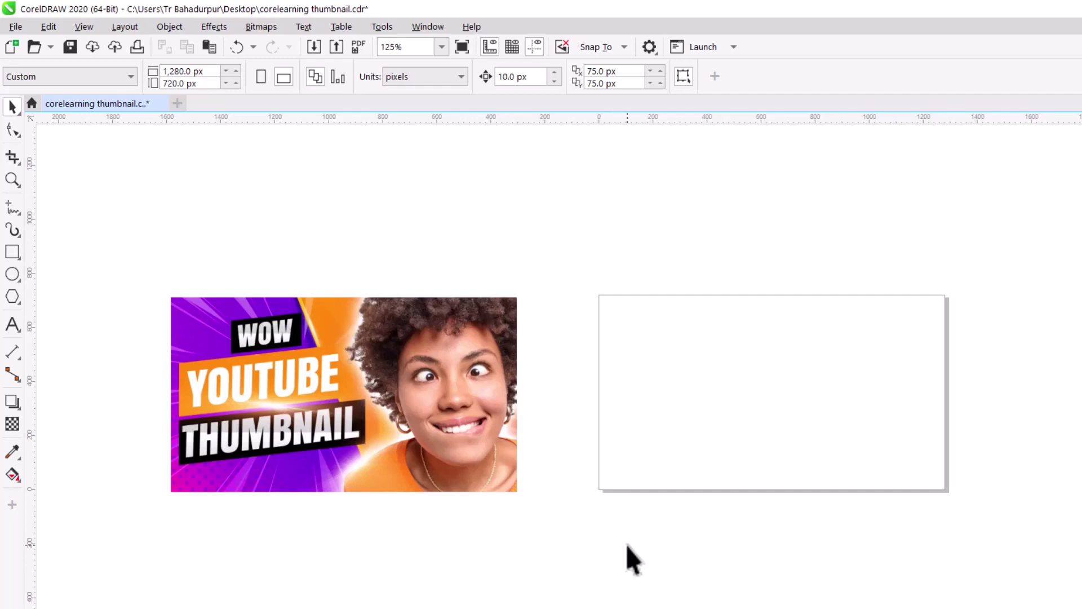
Step: Create a page-sized rectangle filled with the orange sampled from the reference thumbnail's background, without an outline
double_click(11, 252)
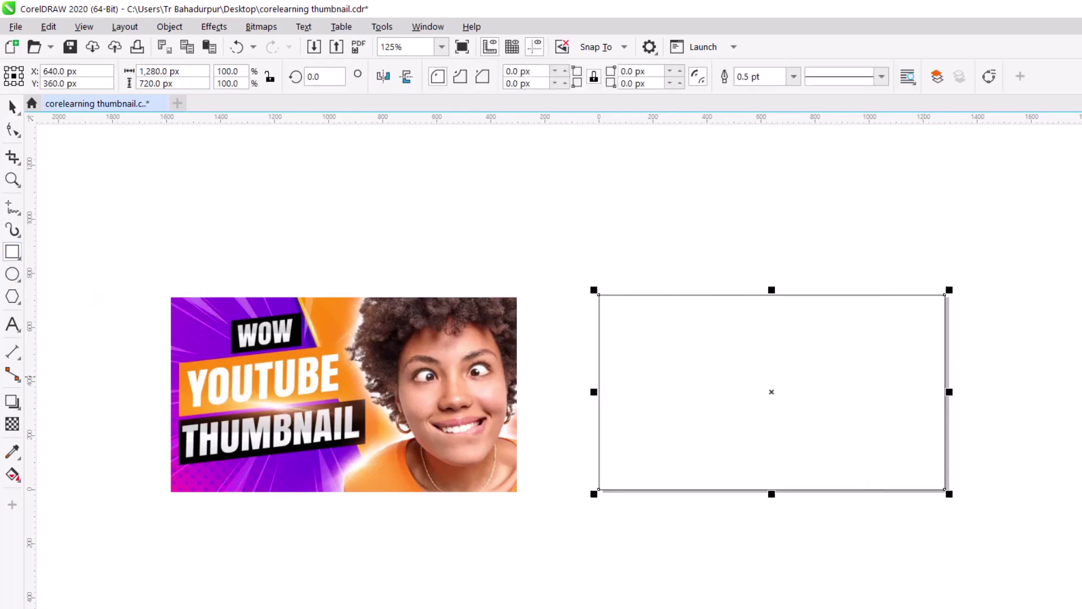
left_click(184, 211)
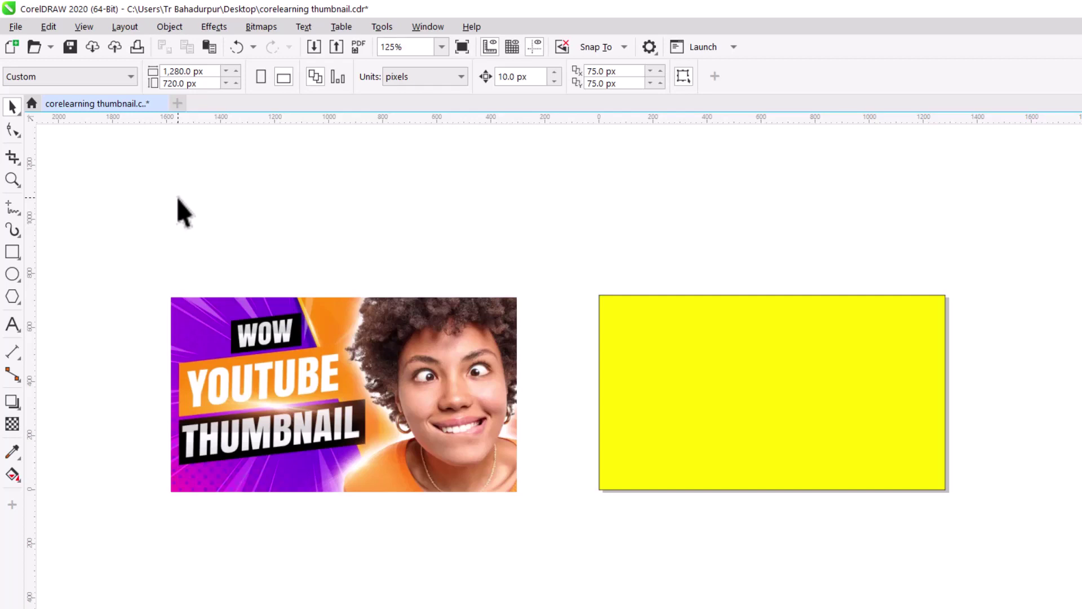
left_click(691, 399)
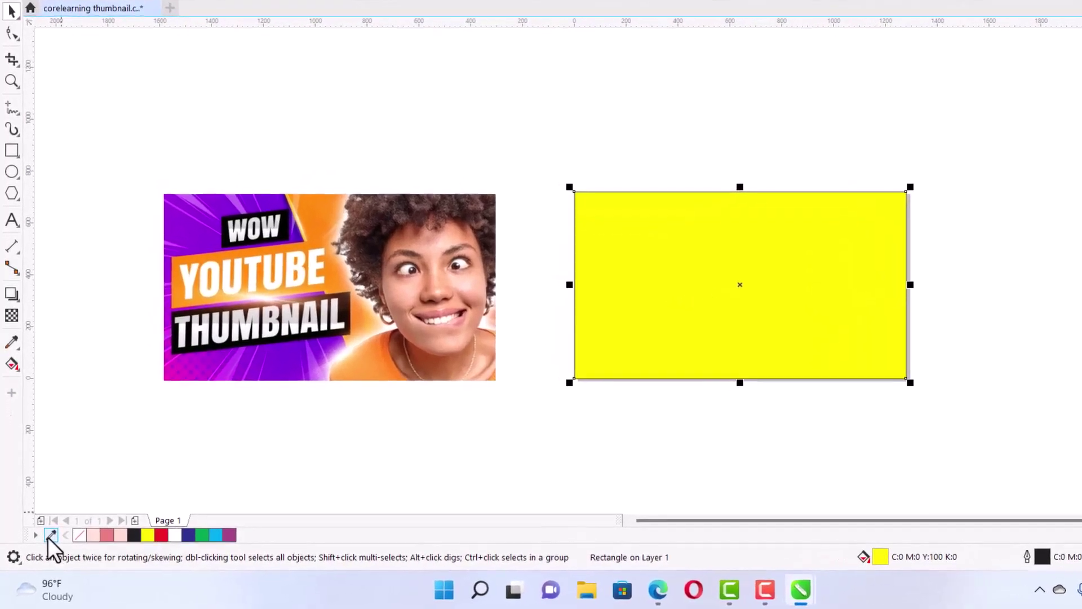
left_click(43, 545)
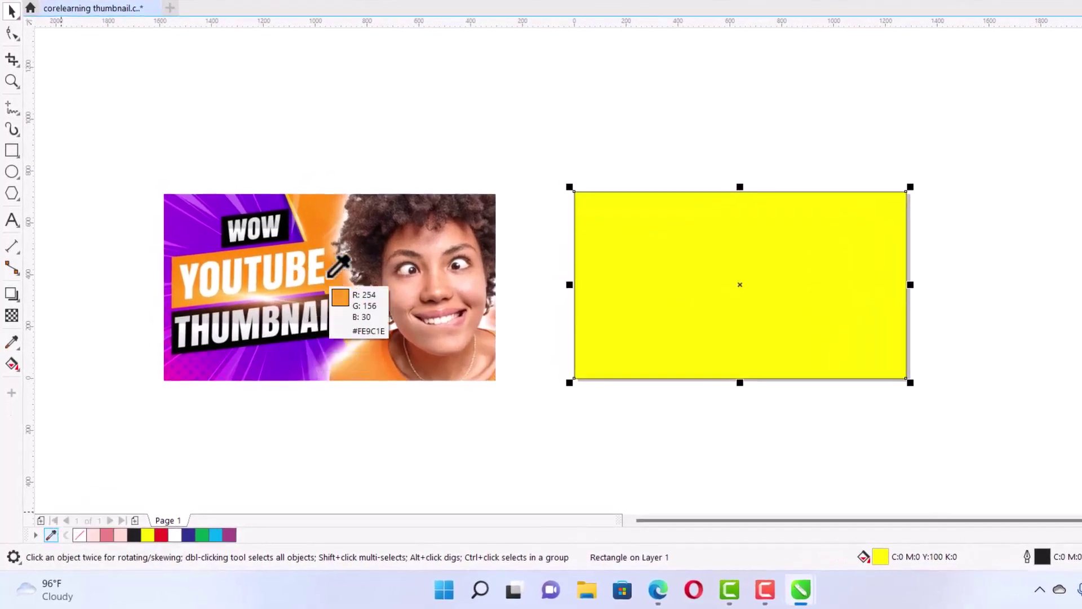
left_click(326, 216)
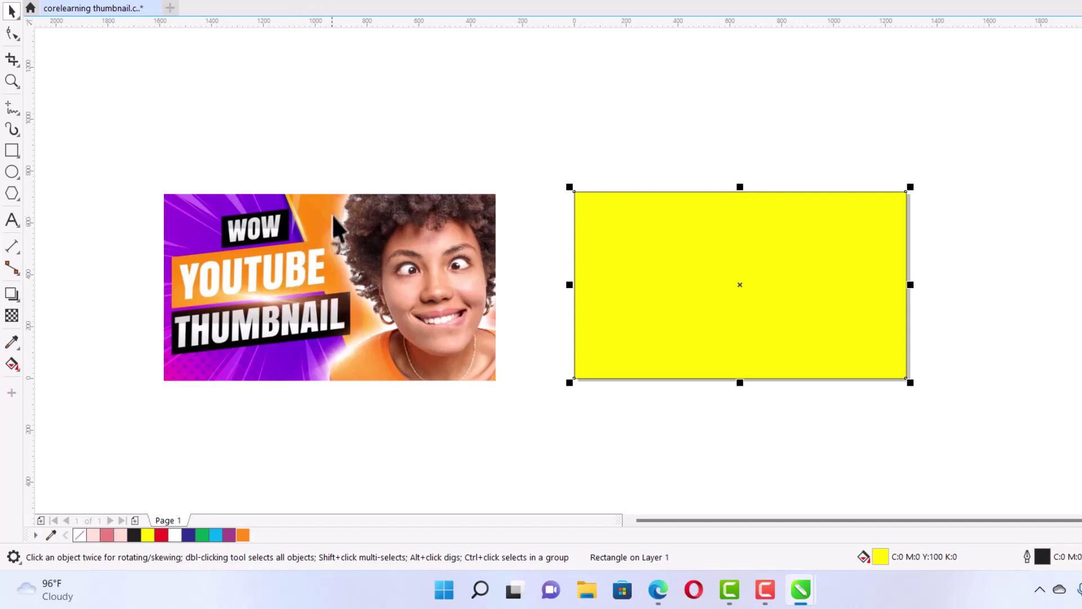
left_click(244, 537)
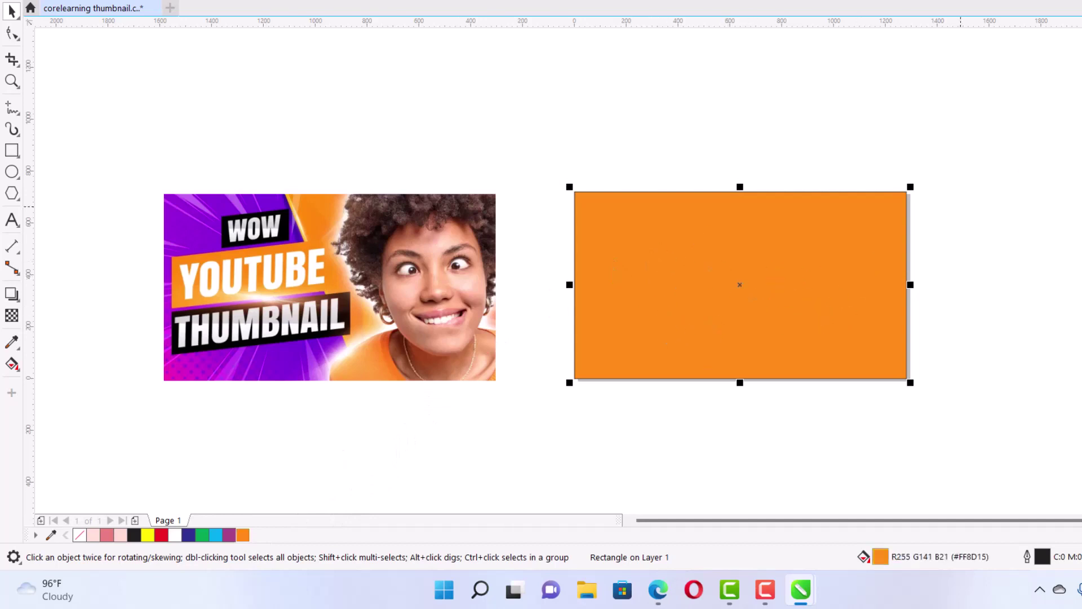
left_click(705, 139)
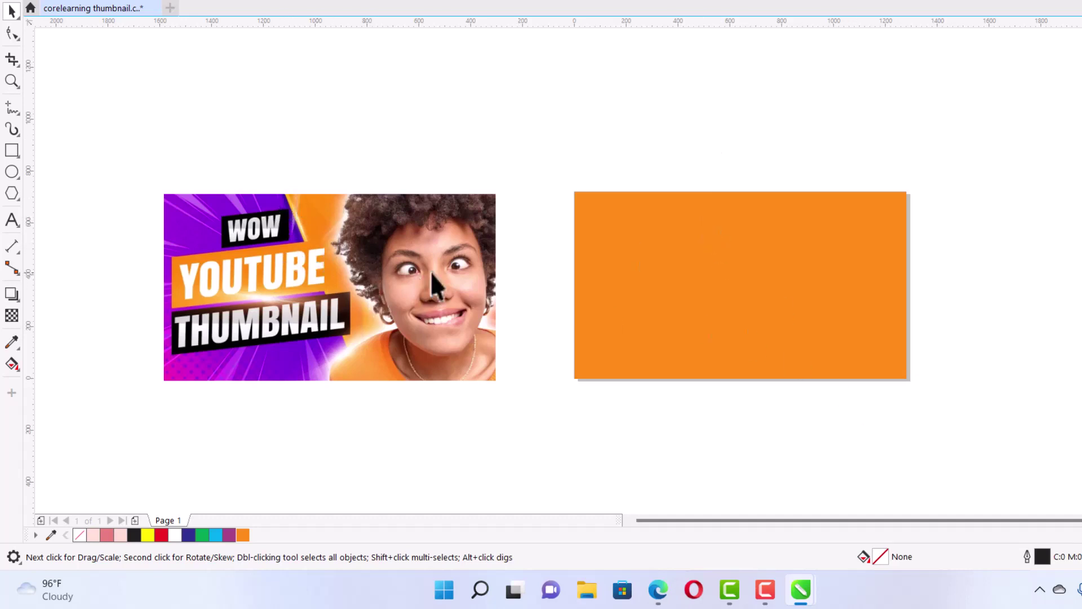
Step: Try a diagonal 2-Point Line across the orange rectangle and delete it
left_click(17, 112)
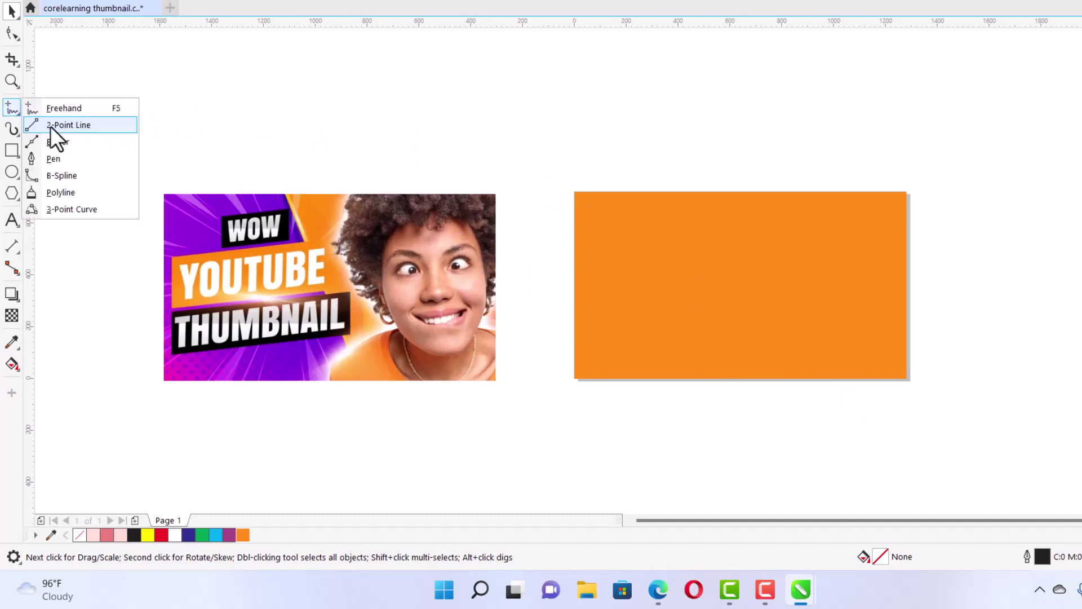
key("Escape")
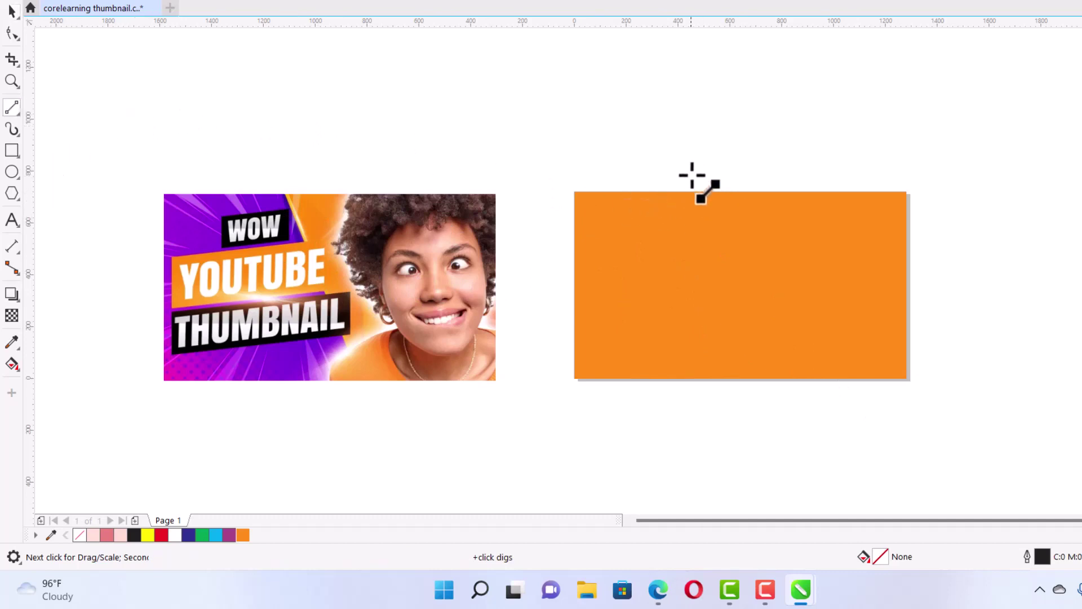
left_click_drag(692, 172, 816, 415)
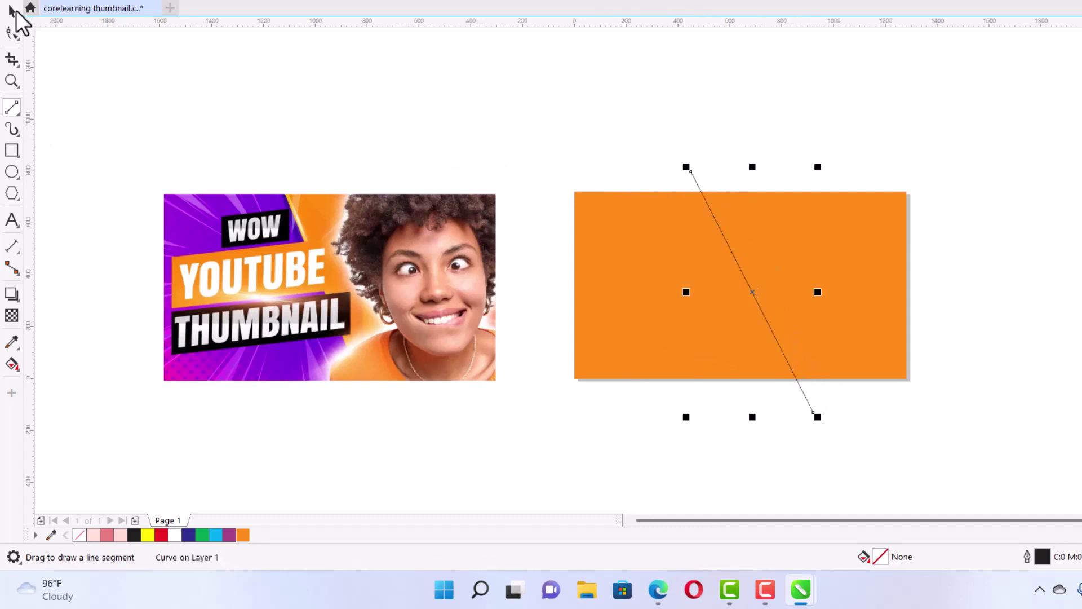
left_click(12, 11)
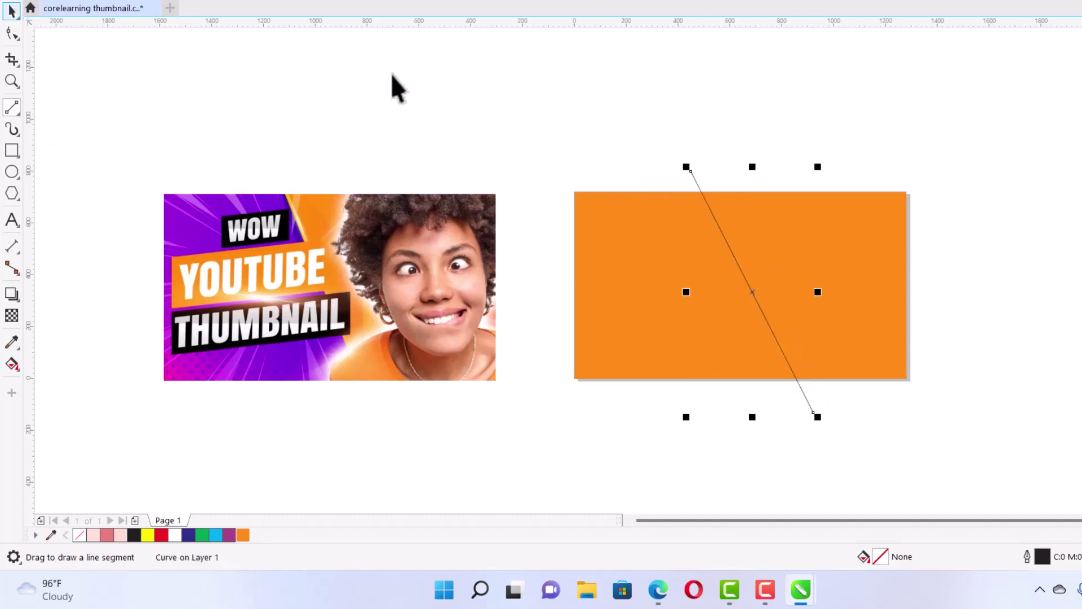
left_click(558, 112)
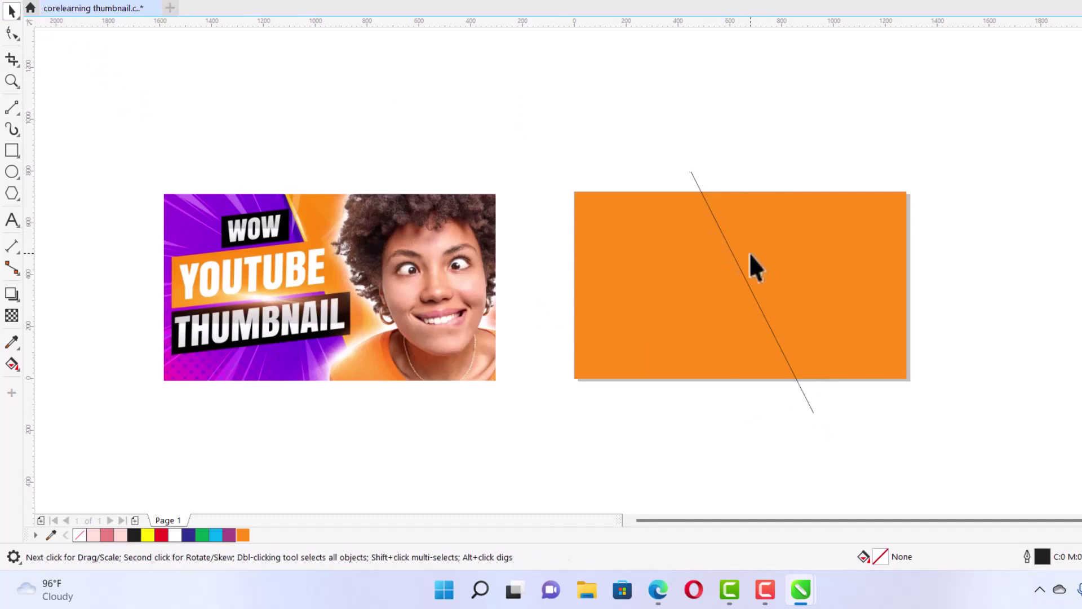
left_click(694, 181)
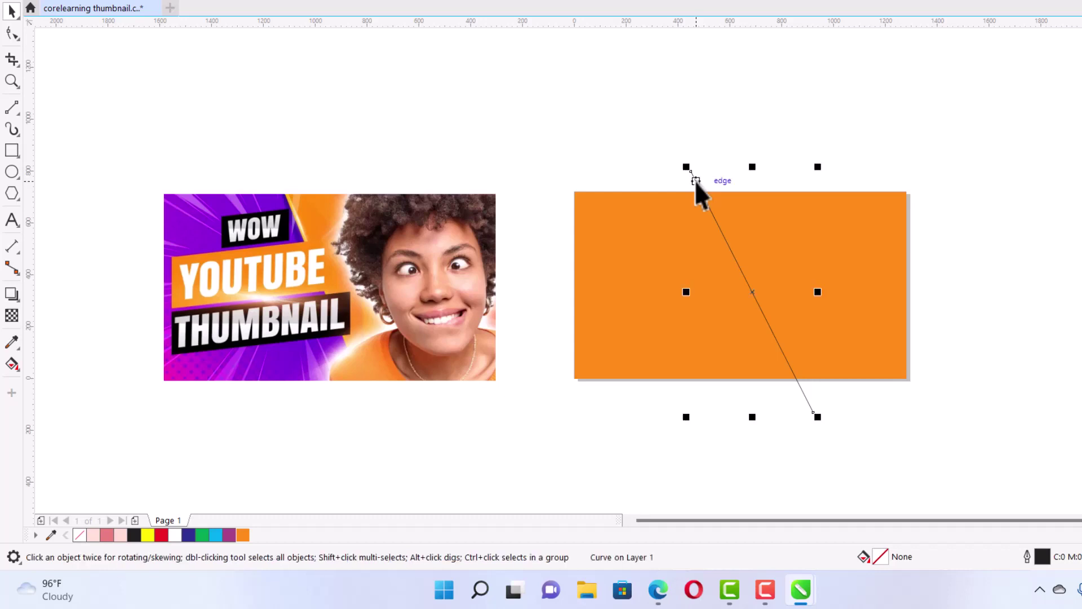
key("Delete")
Step: Convert the orange rectangle to curves and slant its left edge, moving the upper corner about 470 px inward and the lower corner further
left_click(712, 227)
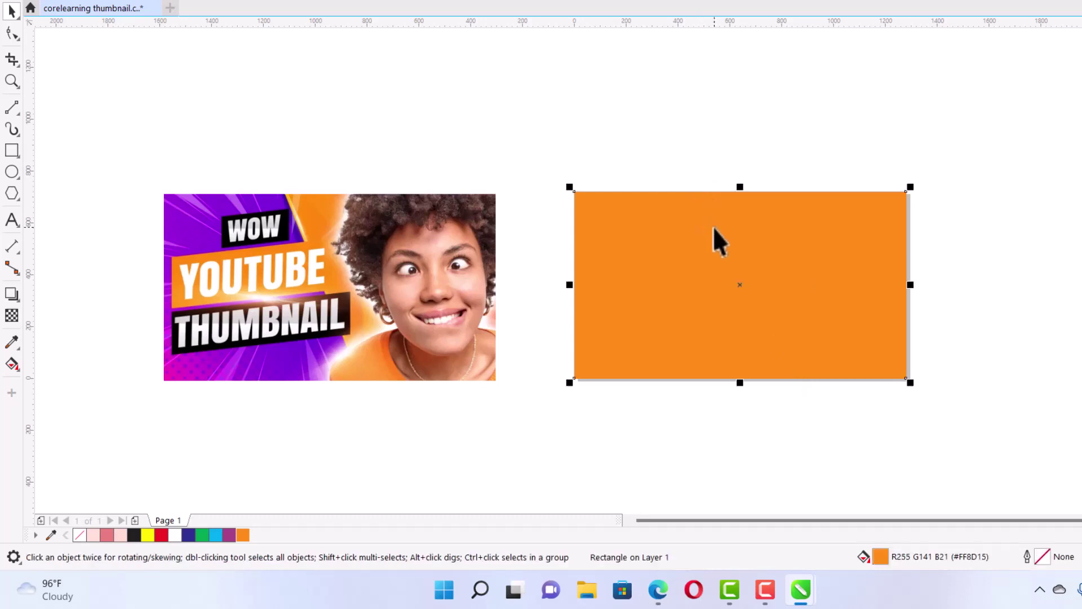
key("ctrl+q")
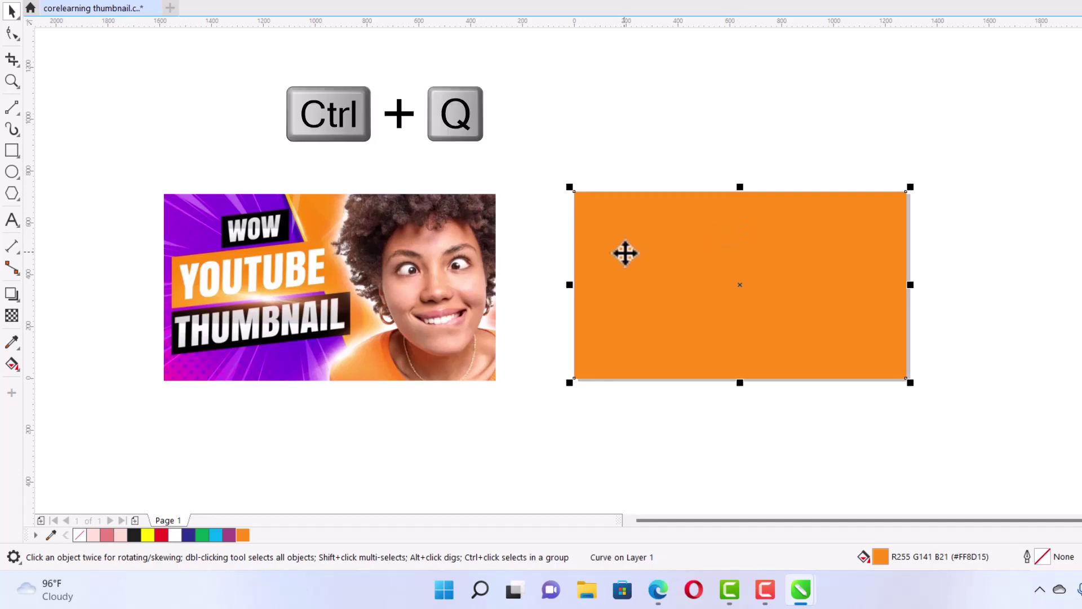
left_click(11, 34)
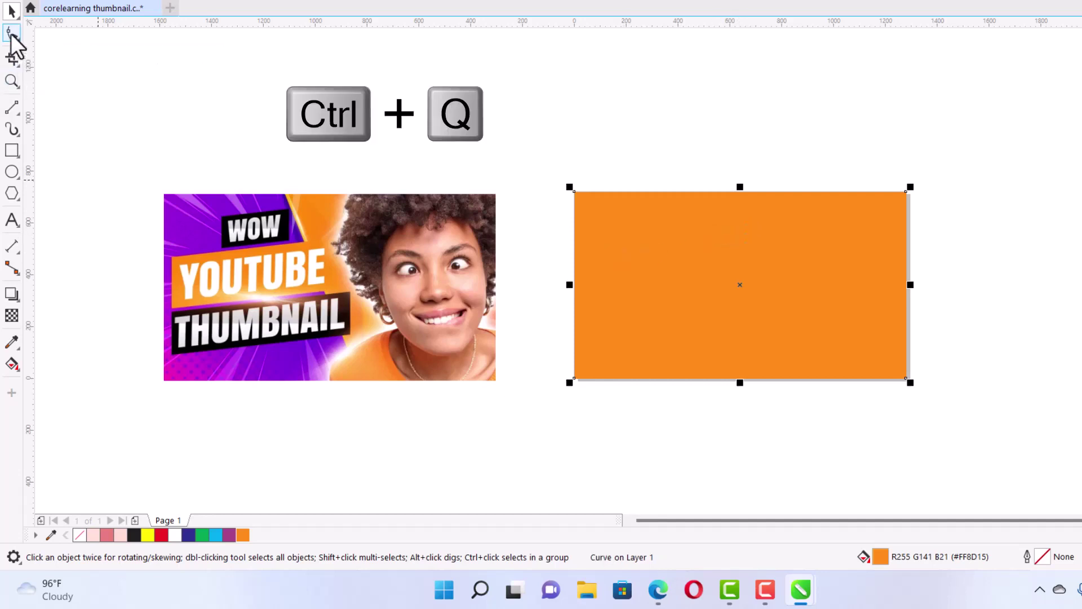
left_click_drag(572, 192, 694, 191)
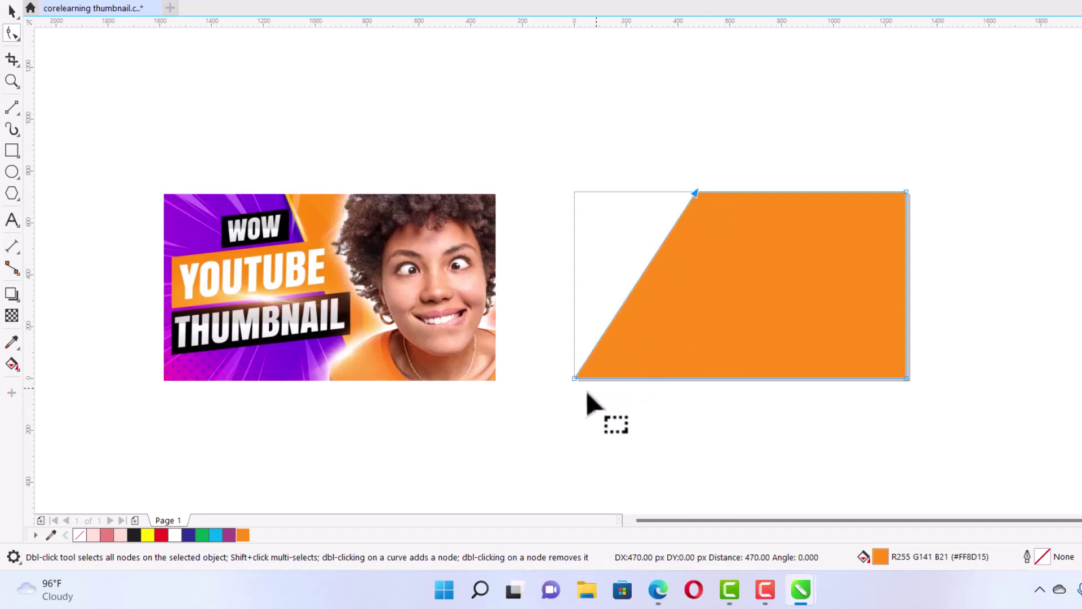
left_click_drag(572, 376, 792, 380)
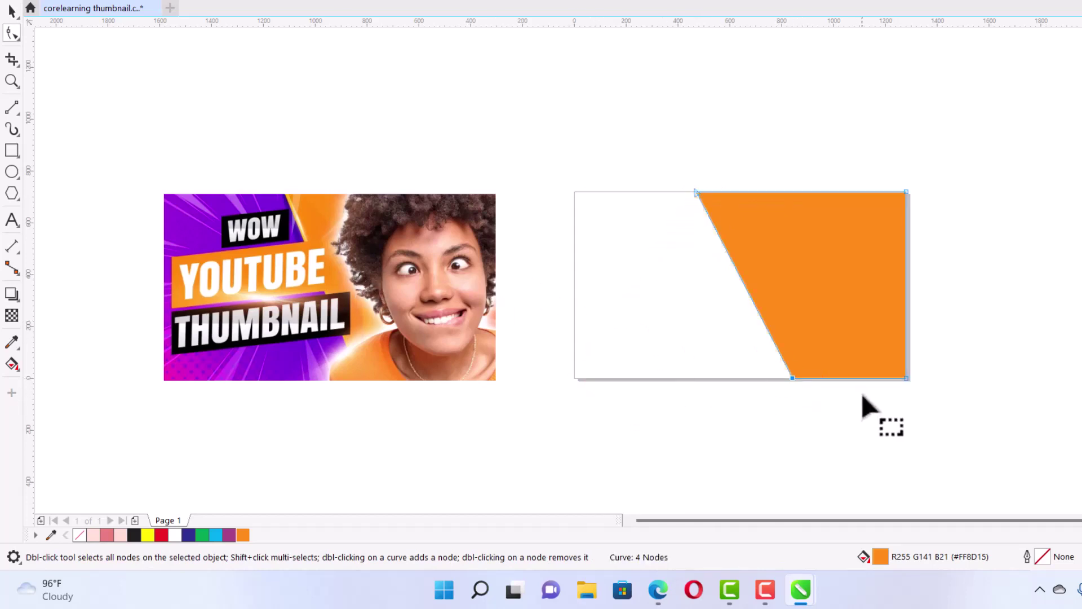
left_click(11, 10)
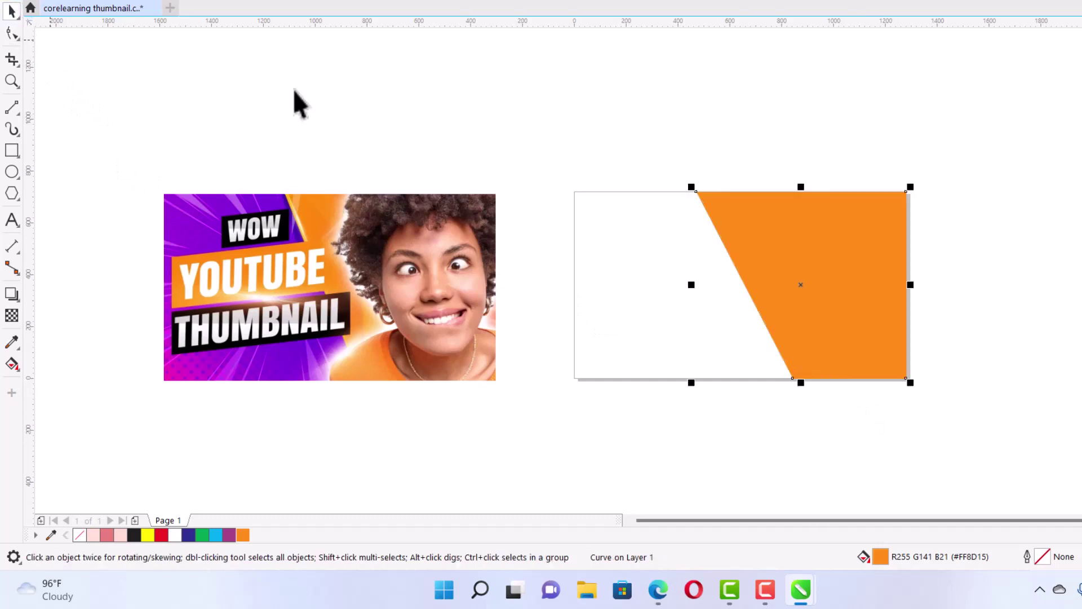
left_click(504, 117)
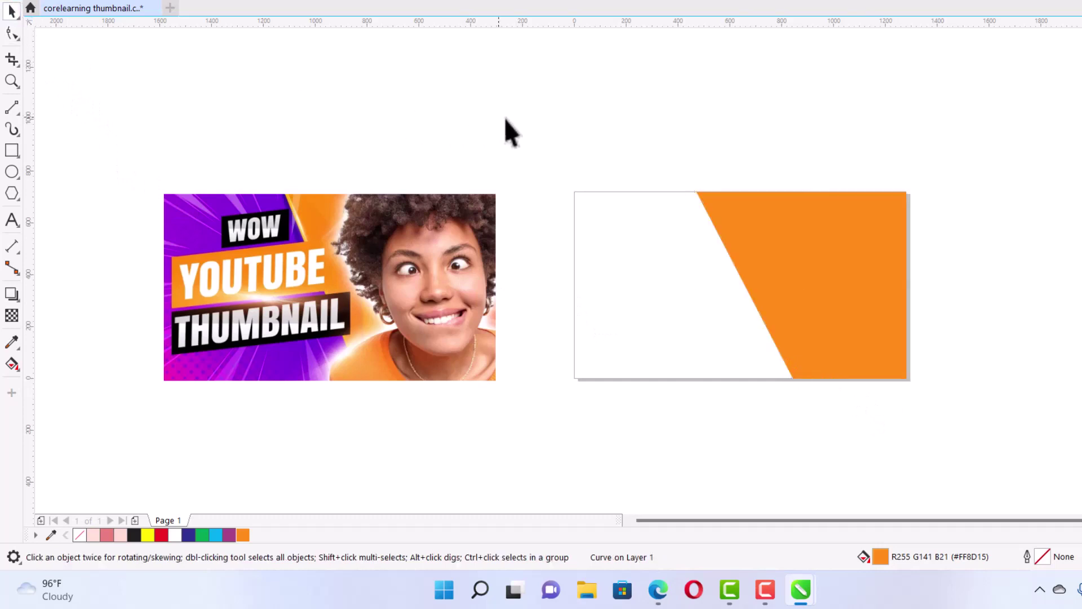
Step: Add a second page-sized rectangle behind the orange shape and fill it with cyan
double_click(12, 150)
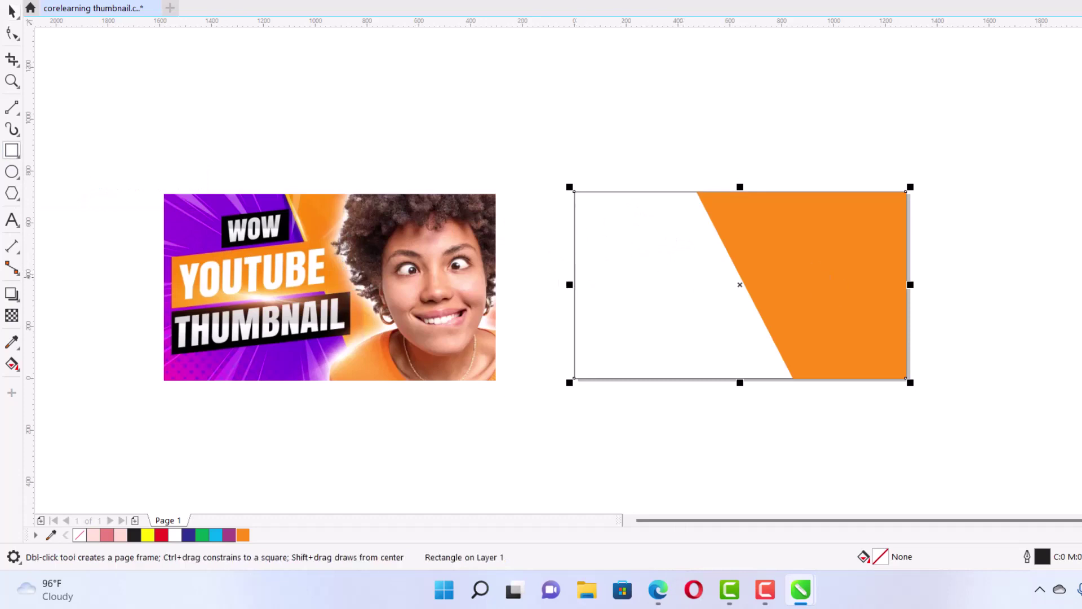
left_click(216, 534)
left_click(11, 12)
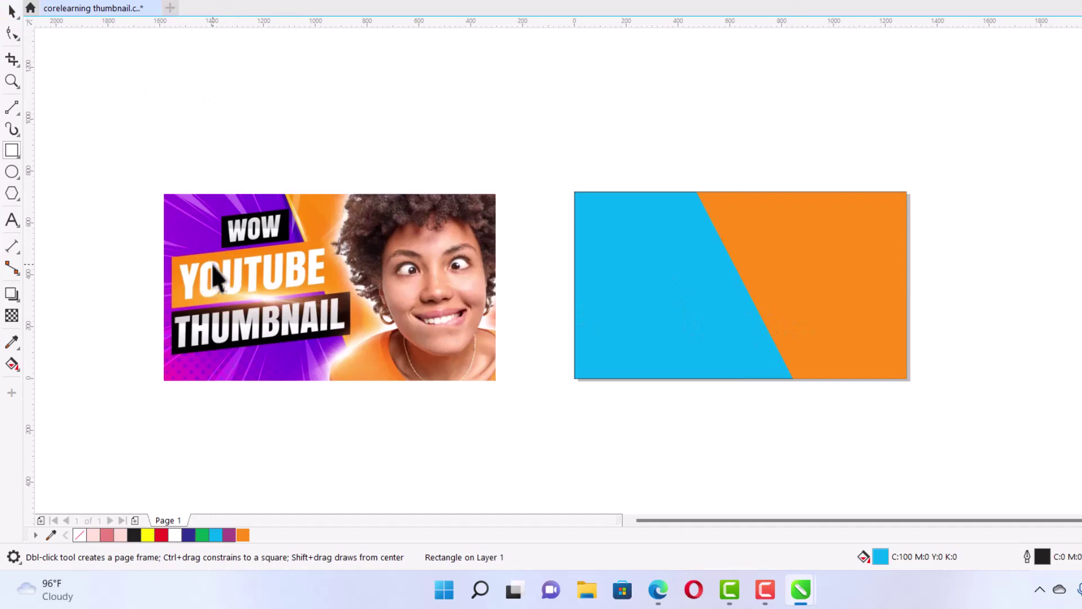
key("space")
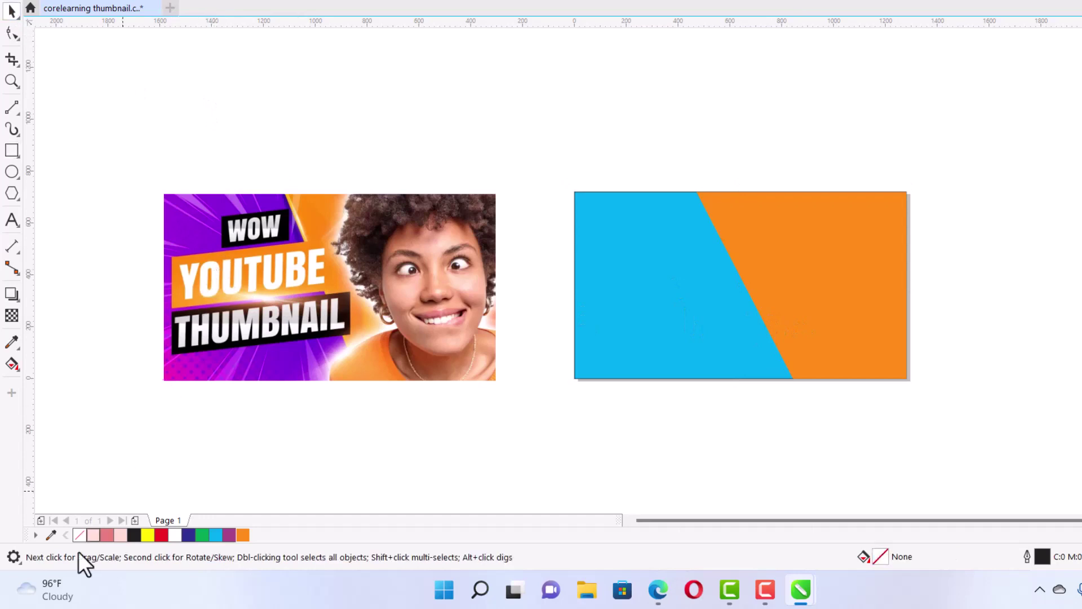
Step: Sample the purple from the reference thumbnail's background and apply it as the fill of the rear rectangle
left_click(51, 534)
left_click(195, 239)
left_click(614, 283)
left_click(255, 534)
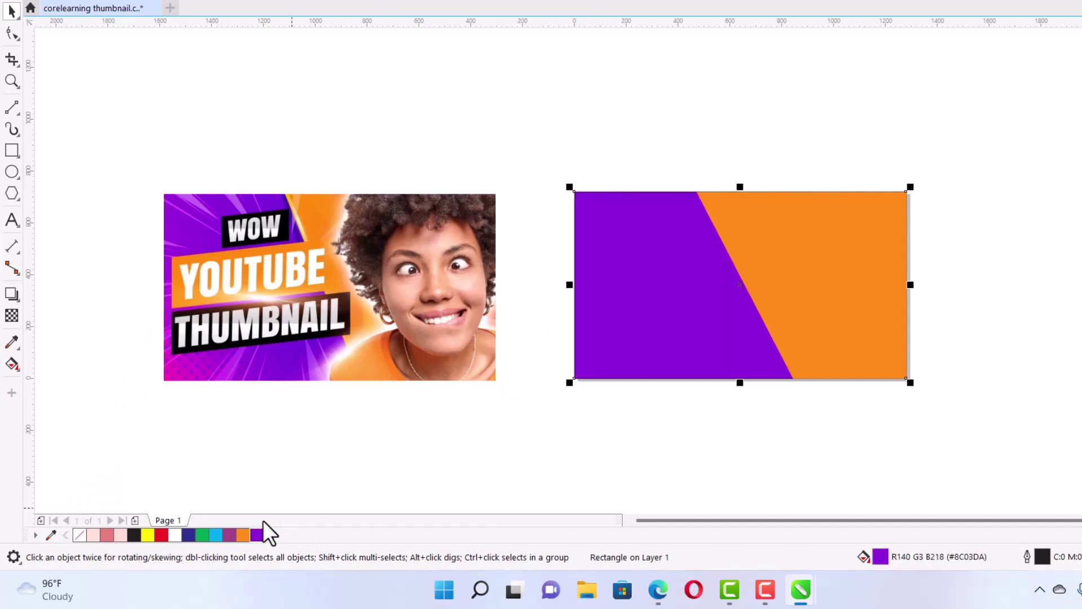
left_click(559, 164)
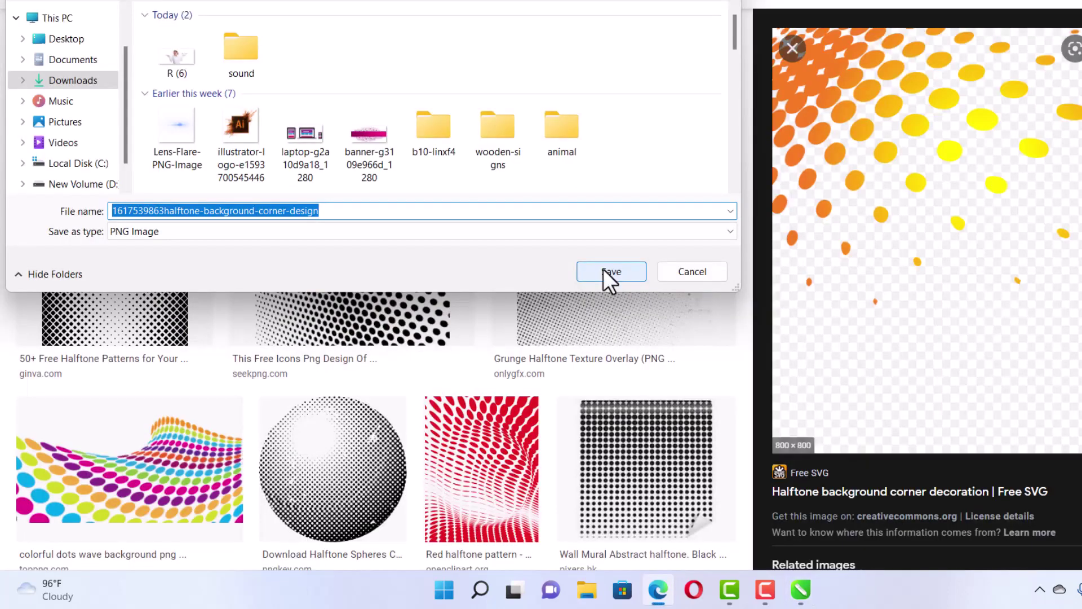
left_click(612, 271)
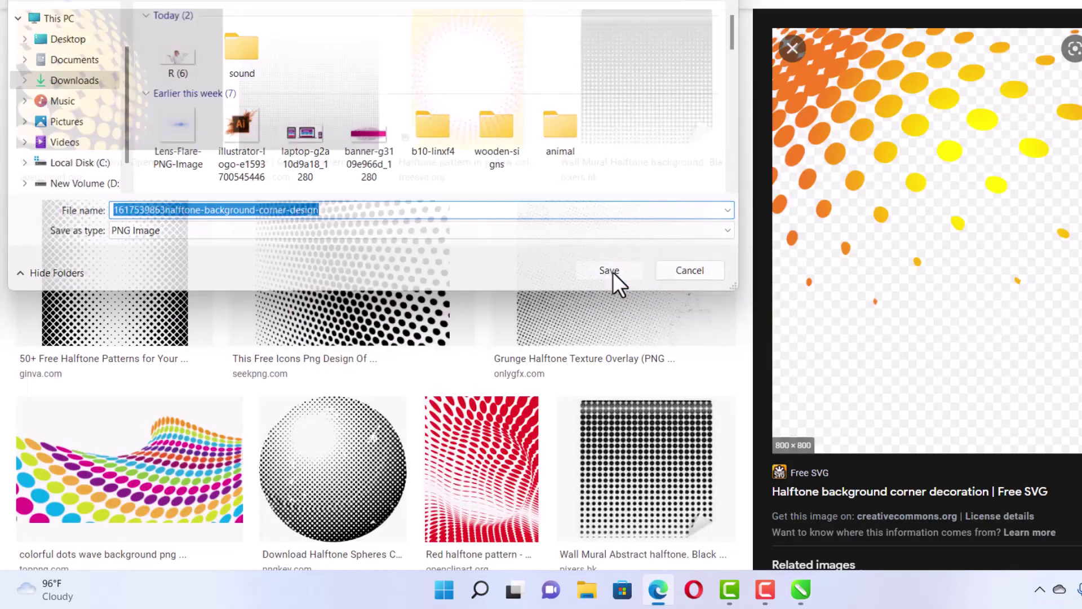
Step: Bring the downloaded halftone corner PNG from File Explorer into CorelDRAW and place it in the purple background's lower-left corner, about 480 px wide
left_click(658, 590)
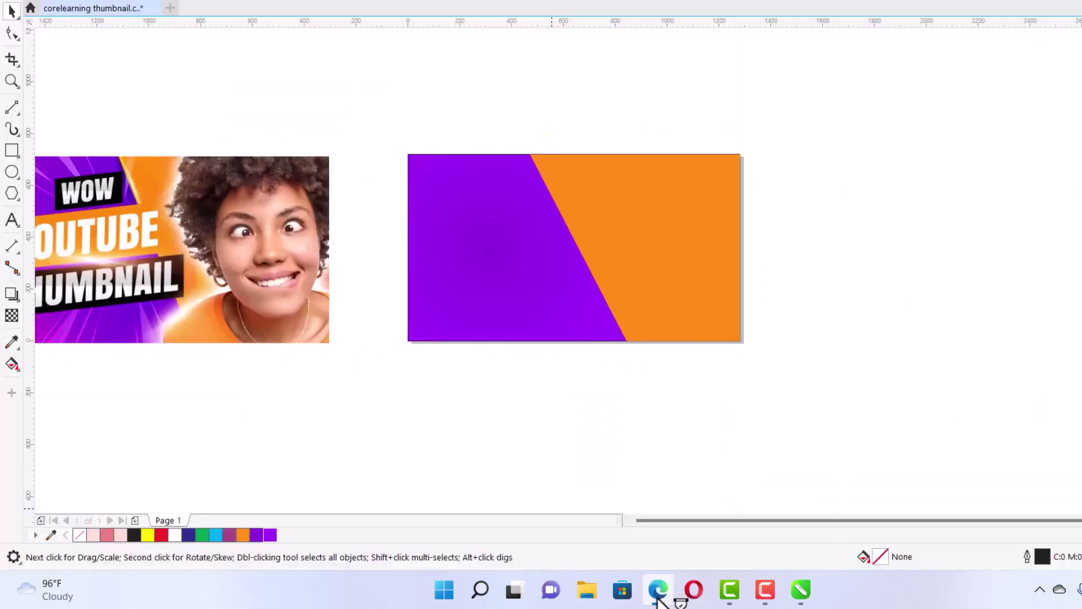
left_click(590, 592)
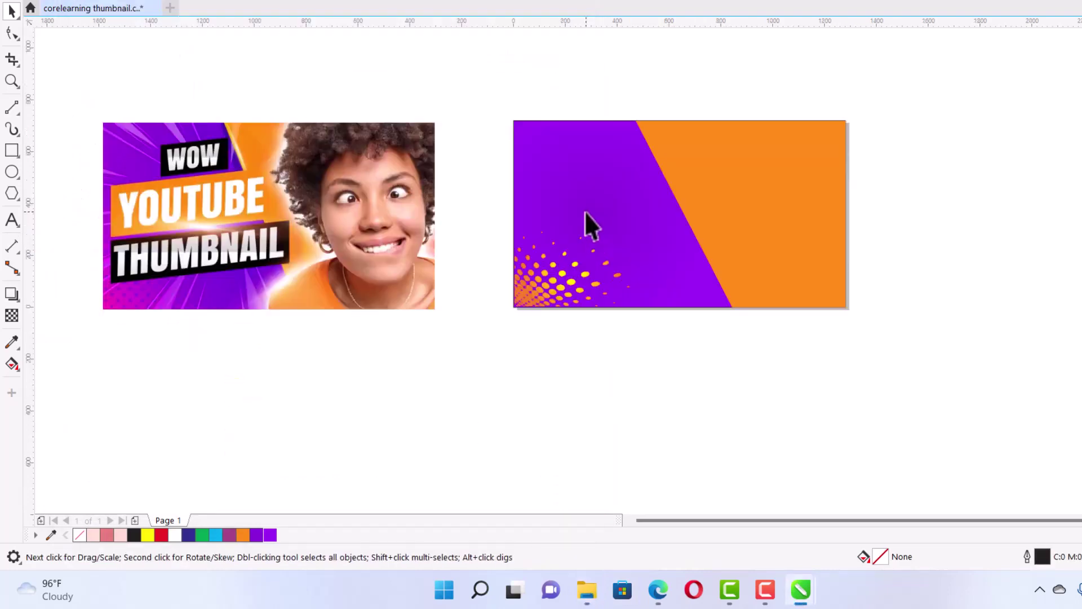
left_click(530, 296)
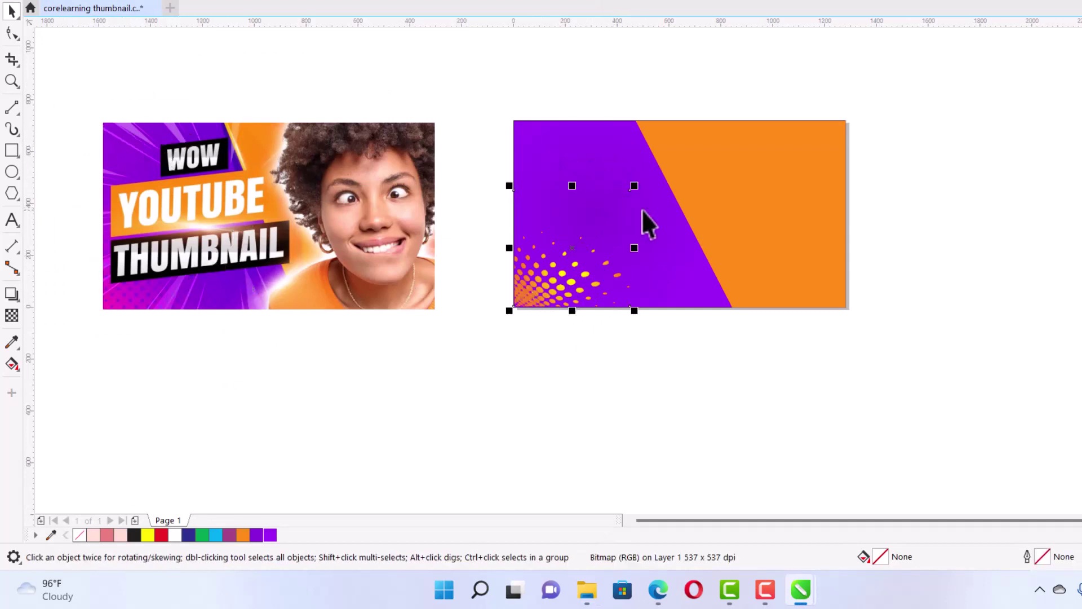
scroll(563, 133, "up", 2)
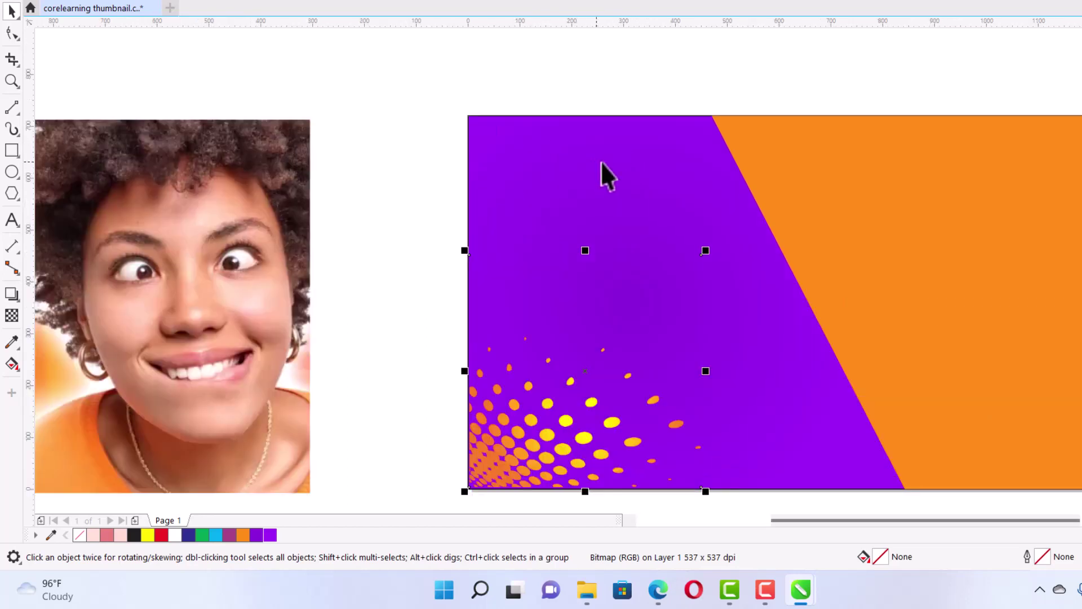
scroll(543, 134, "down", 2)
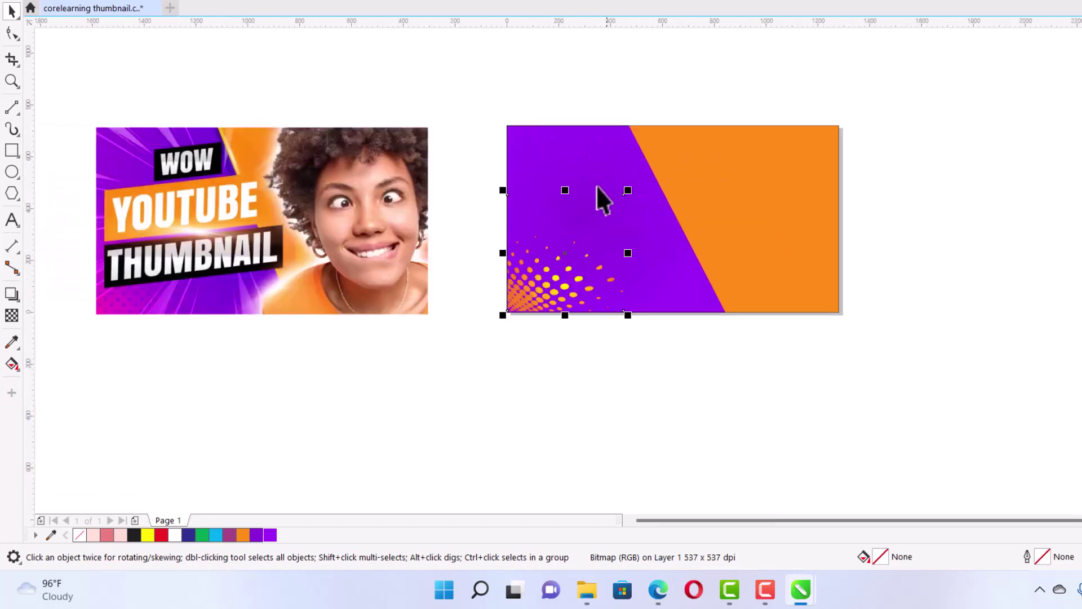
Step: Draw a narrow closed triangle with the Bézier tool, about 50 px wide on the page's top edge and pointing down into the purple area
left_click(18, 115)
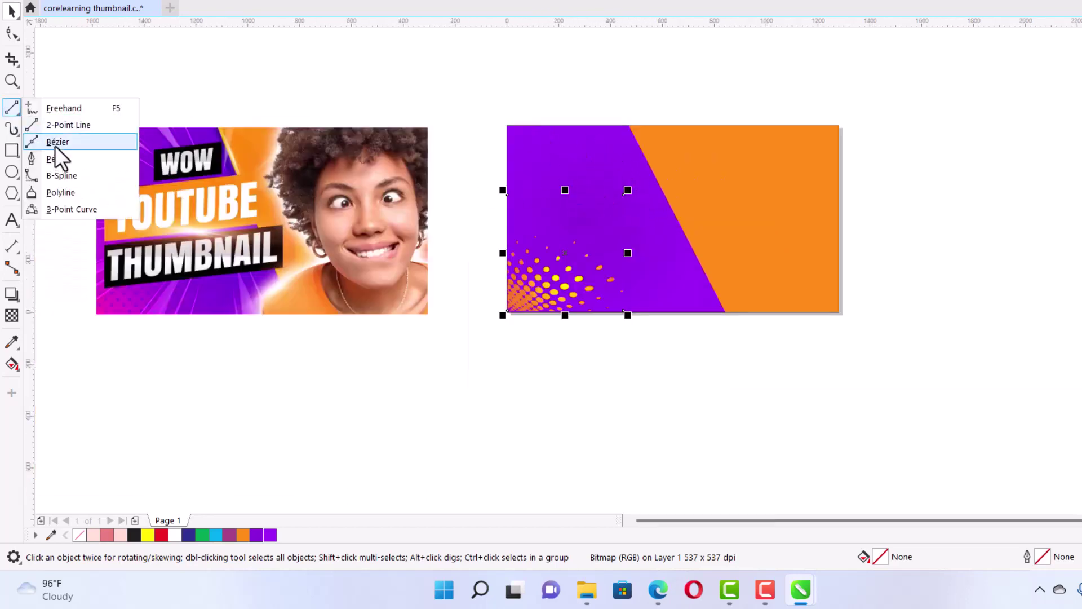
left_click(55, 143)
scroll(586, 122, "up", 2)
left_click(555, 132)
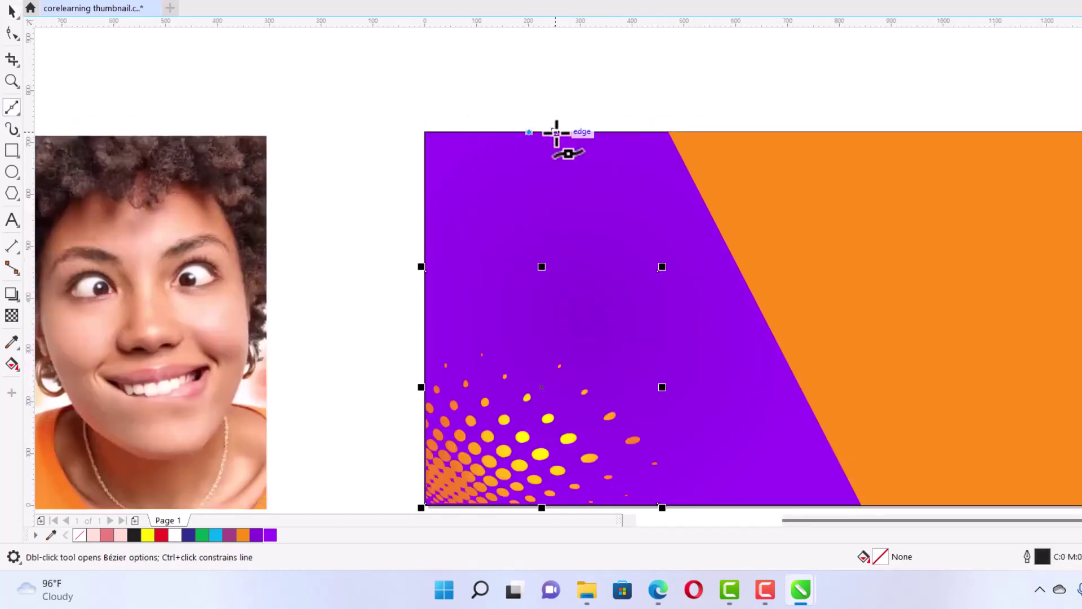
left_click(588, 206)
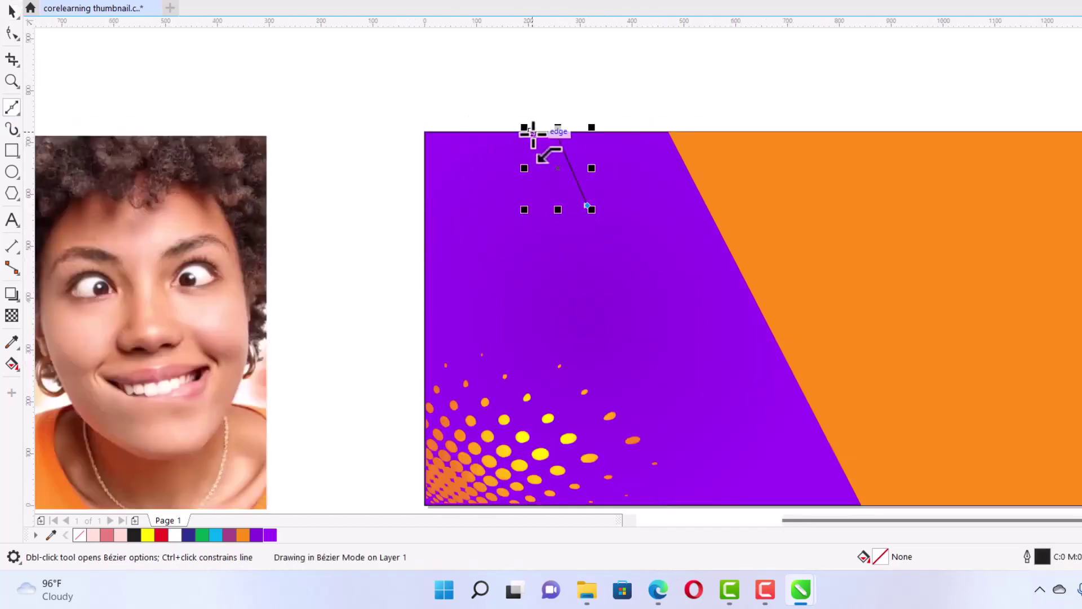
scroll(536, 139, "up", 2)
scroll(539, 144, "up", 2)
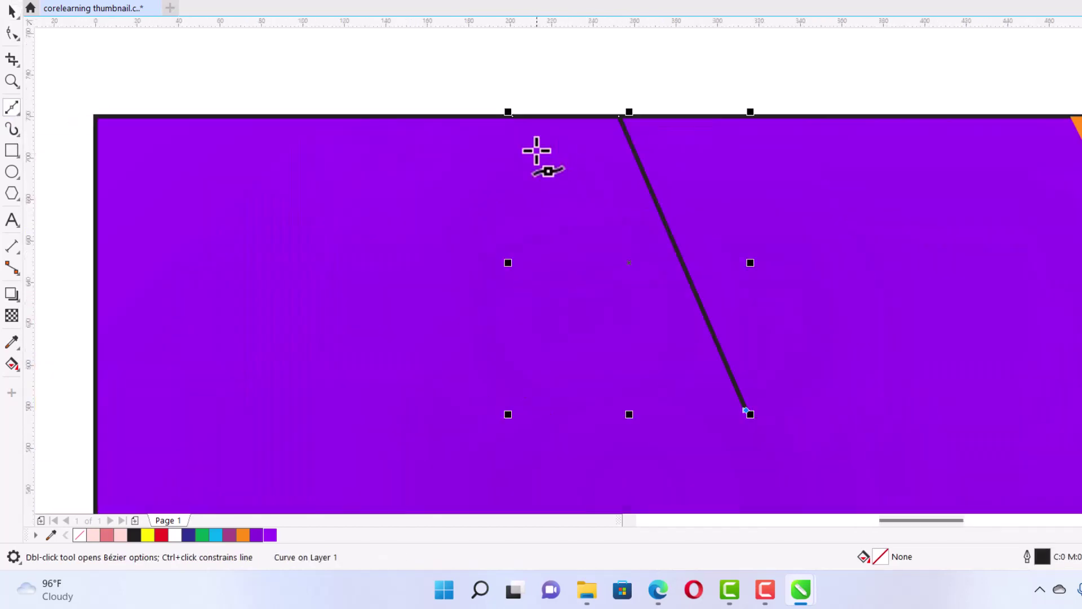
double_click(511, 116)
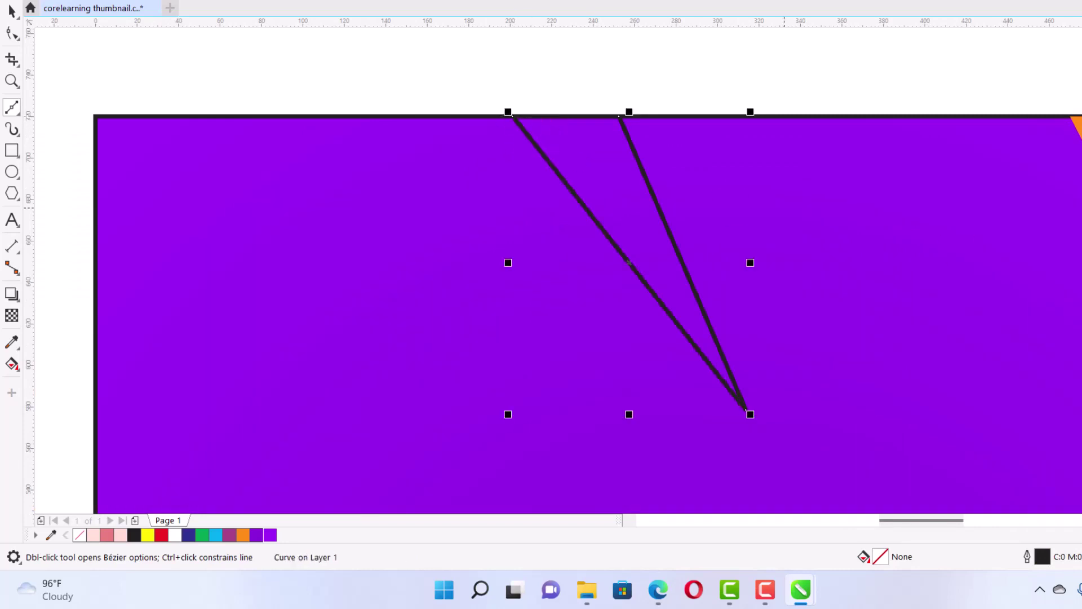
Step: Fill the triangle with yellow and remove its outline
left_click(147, 534)
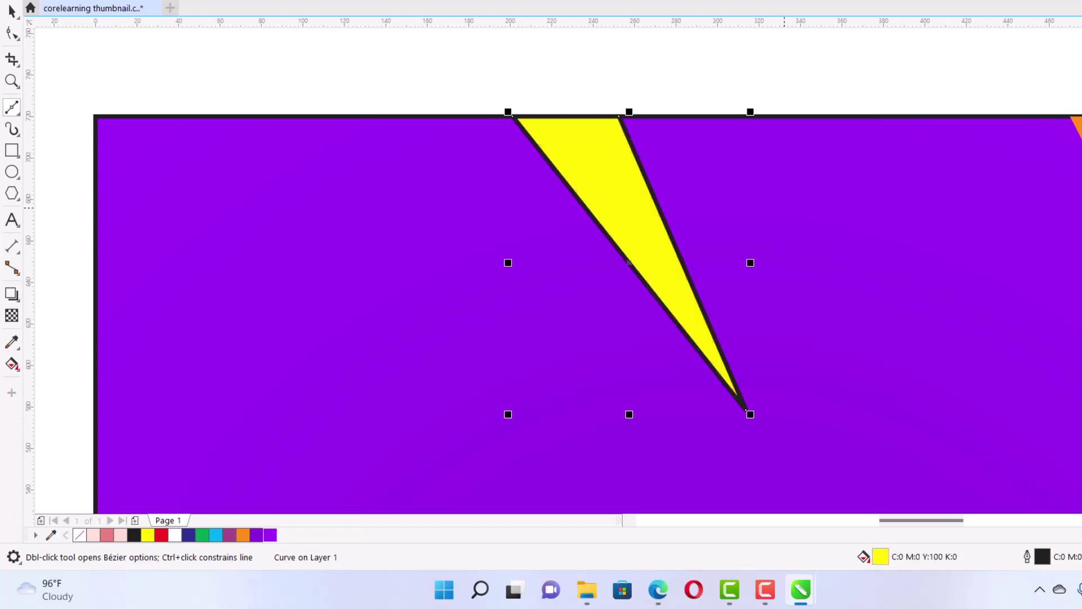
right_click(79, 534)
scroll(911, 102, "down", 2)
key("space")
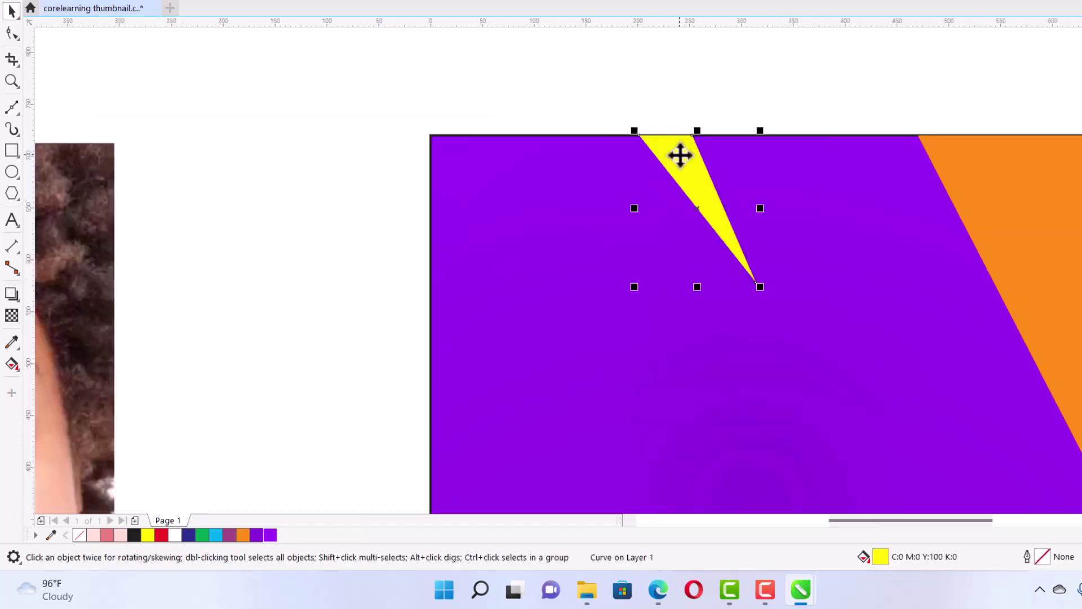
Step: Duplicate the yellow triangle several times along the top and left edges of the purple background
left_click_drag(681, 158, 810, 156)
right_click(589, 150)
right_click(504, 161)
right_click(810, 156)
scroll(809, 153, "down", 4)
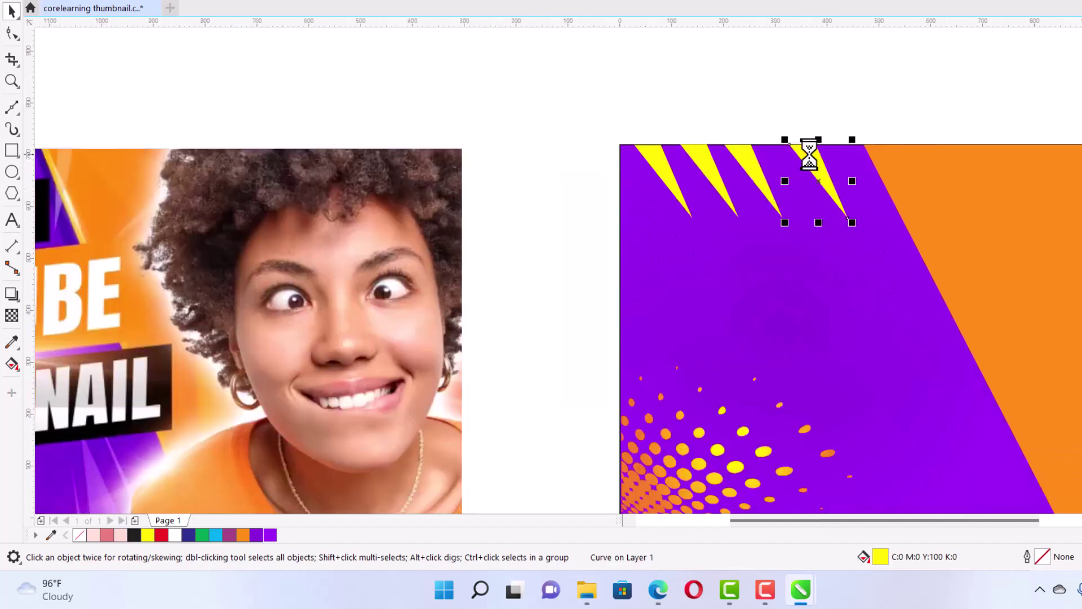
Step: Reshape the nodes of the top and left triangles into rays of varied width and length pointing toward the purple area's centre
key("F10")
scroll(948, 204, "up", 3)
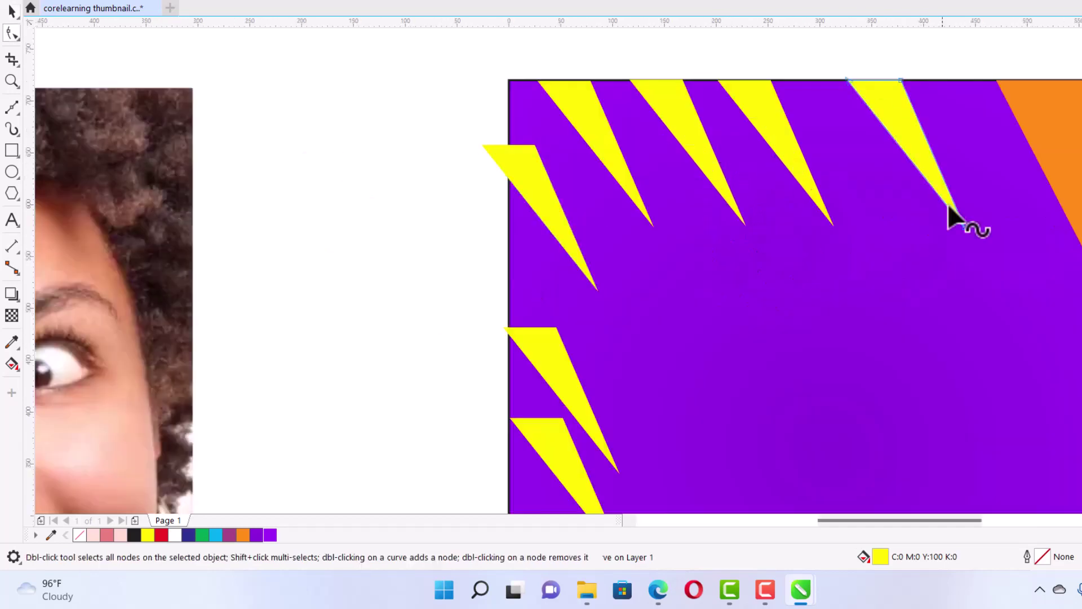
scroll(633, 61, "up", 2)
scroll(823, 264, "down", 2)
scroll(394, 282, "up", 2)
scroll(435, 295, "down", 2)
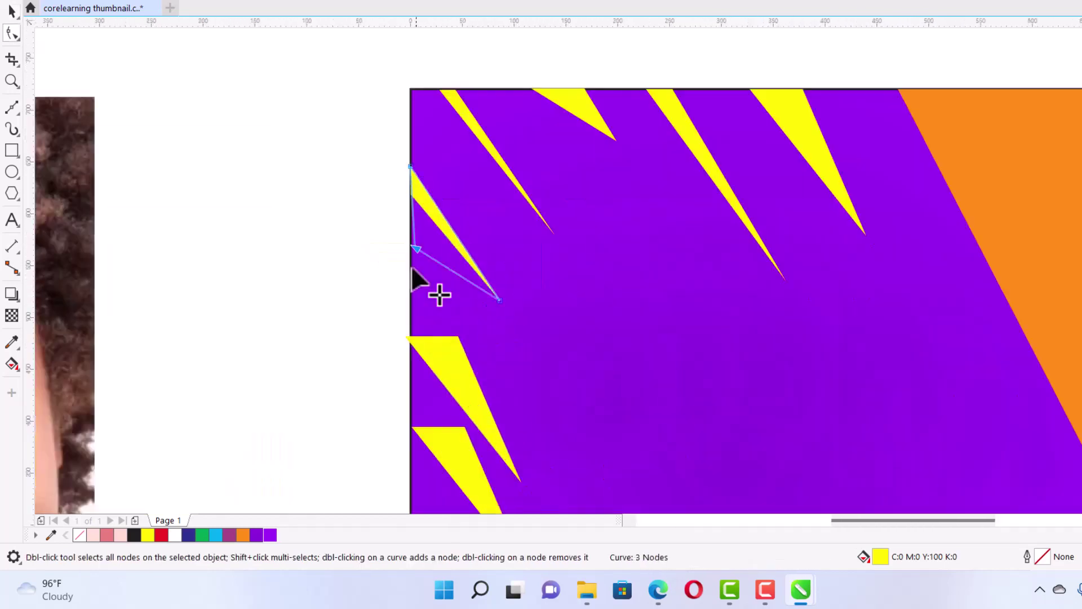
scroll(435, 295, "up", 2)
left_click_drag(604, 367, 636, 289)
key("space")
left_click(16, 32)
left_click_drag(430, 275, 509, 245)
Step: Place four upward-pointing yellow triangles along the purple area's bottom edge and reshape their nodes into rays of varied width and length
scroll(459, 234, "up", 2)
scroll(524, 283, "down", 3)
scroll(509, 246, "up", 2)
scroll(509, 245, "down", 3)
scroll(569, 336, "up", 3)
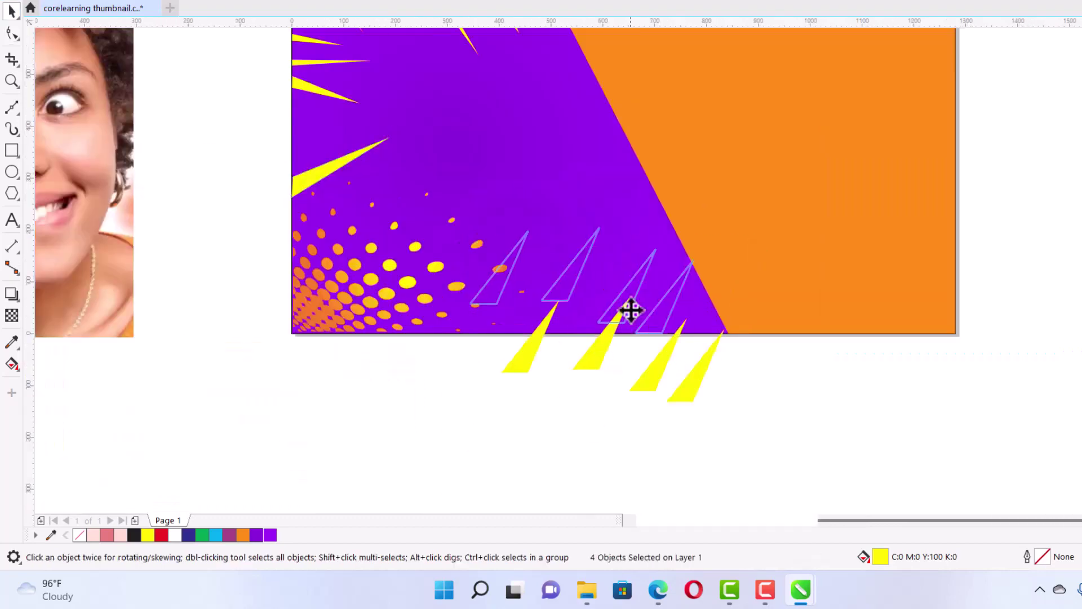
scroll(628, 309, "up", 2)
left_click_drag(401, 333, 610, 326)
left_click_drag(743, 187, 637, 288)
scroll(637, 288, "down", 2)
scroll(596, 245, "up", 2)
key("space")
scroll(452, 218, "up", 1)
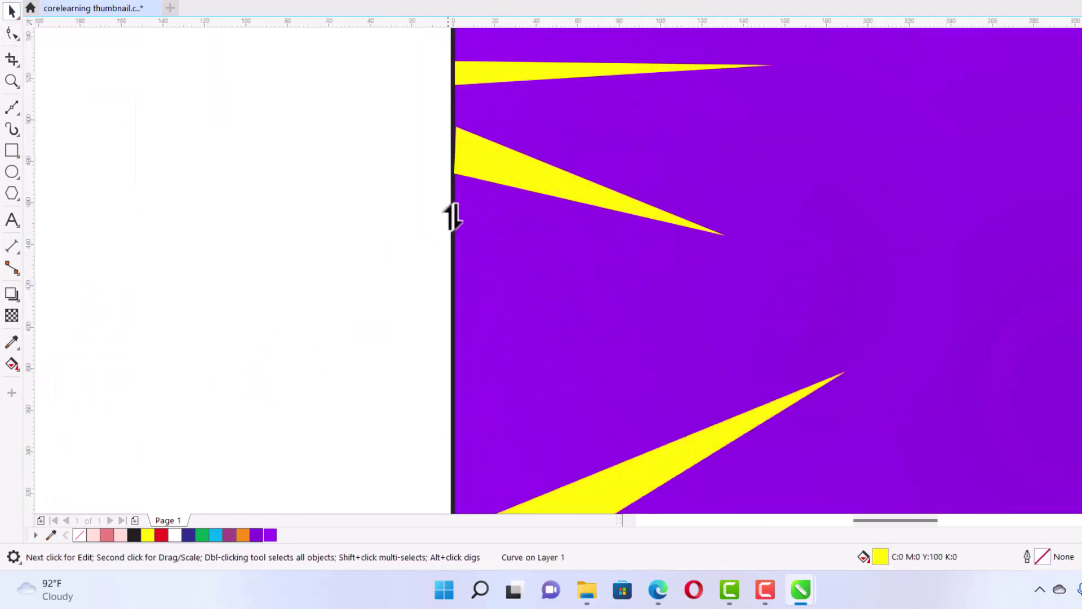
scroll(452, 217, "down", 4)
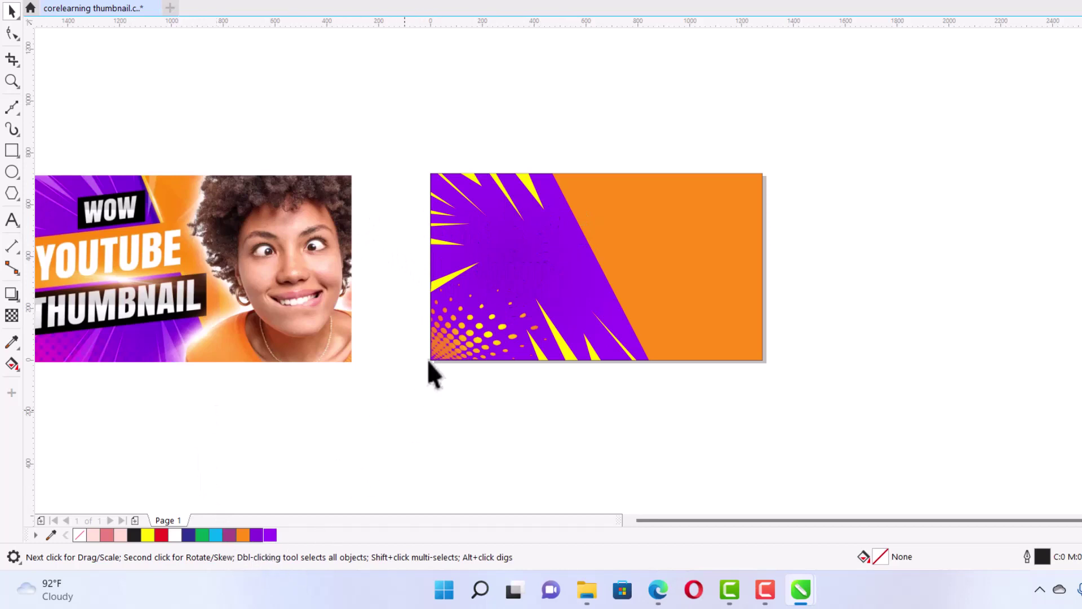
Step: Fill the ray nearest the orange shape on the top edge with the lighter purple #A720FC
left_click(525, 184)
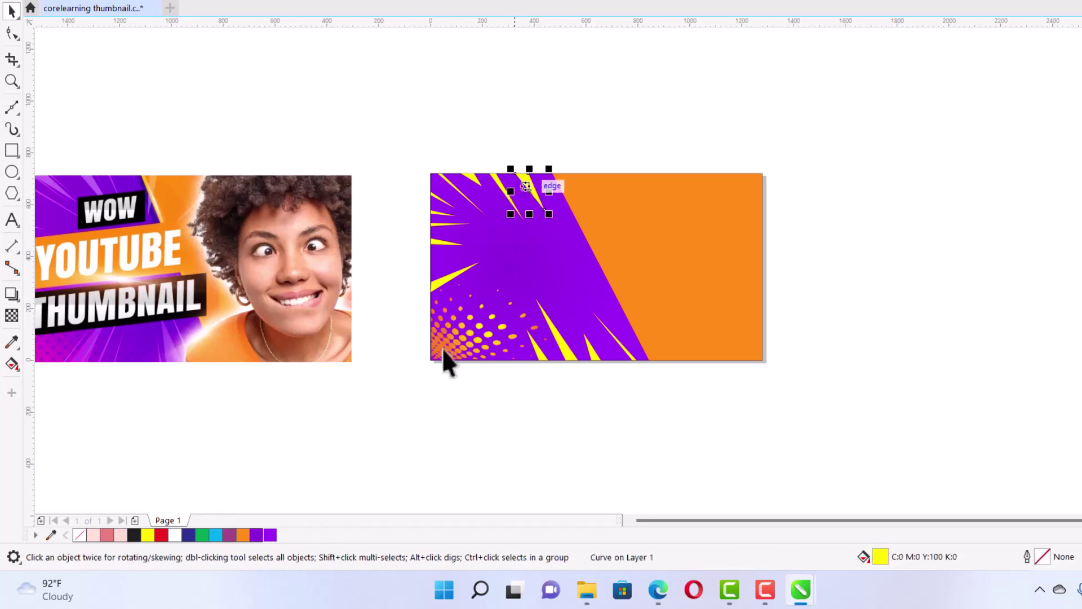
left_click(272, 534)
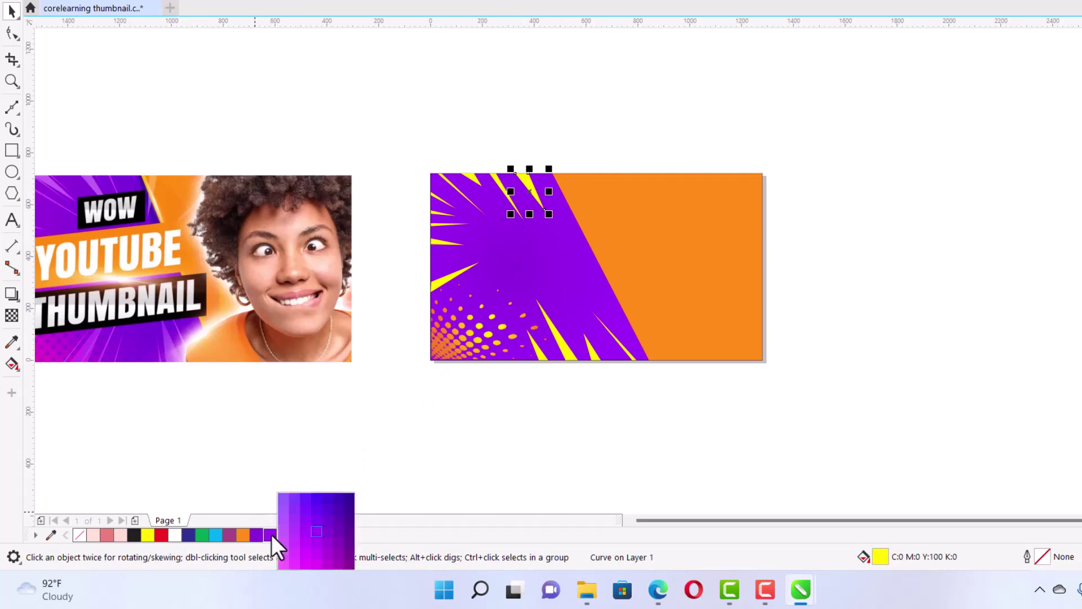
left_click(305, 532)
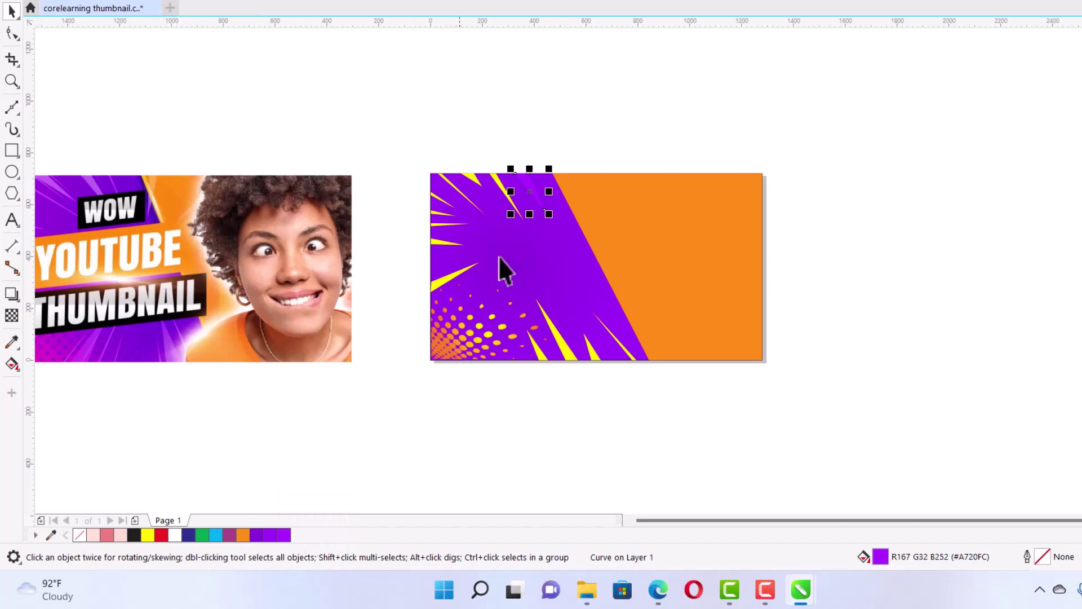
Step: Apply the same lighter purple fill to the remaining yellow rays on the top, left and bottom edges
scroll(563, 209, "up", 3)
scroll(572, 222, "down", 2)
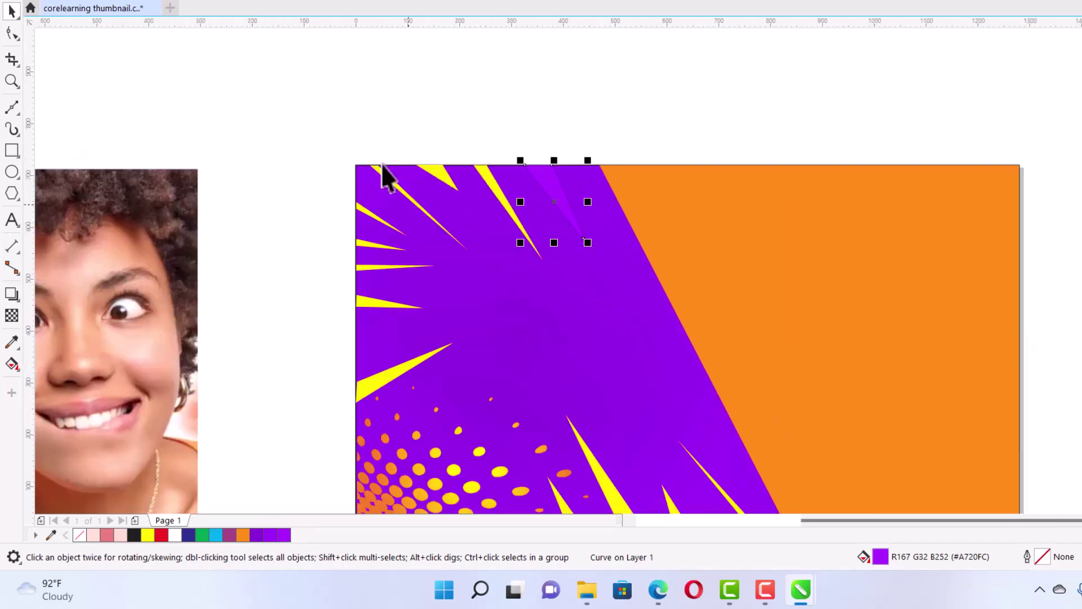
left_click_drag(290, 120, 558, 417)
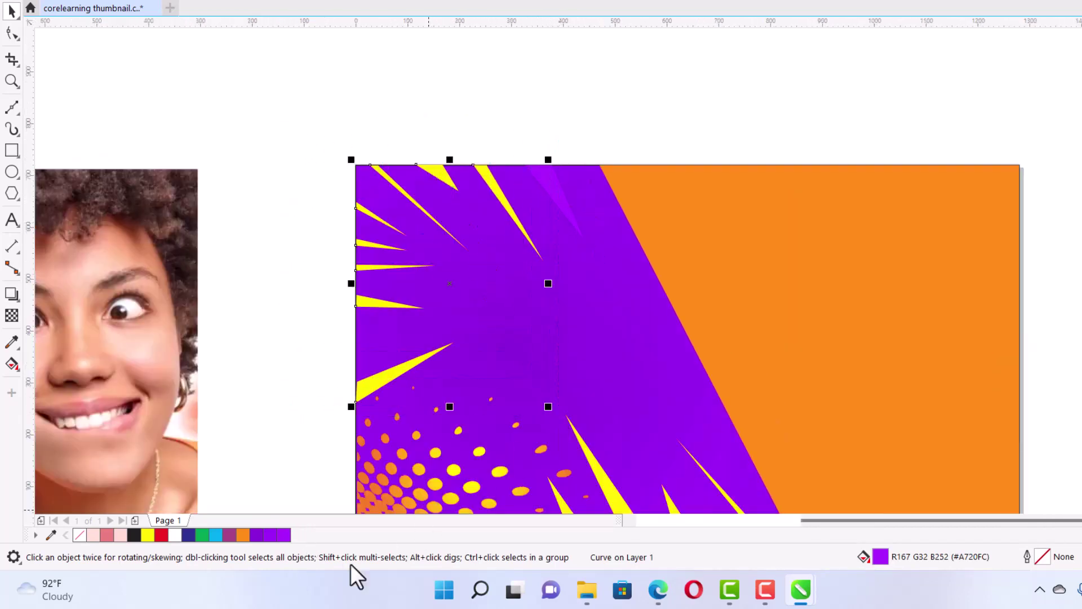
scroll(517, 210, "down", 2)
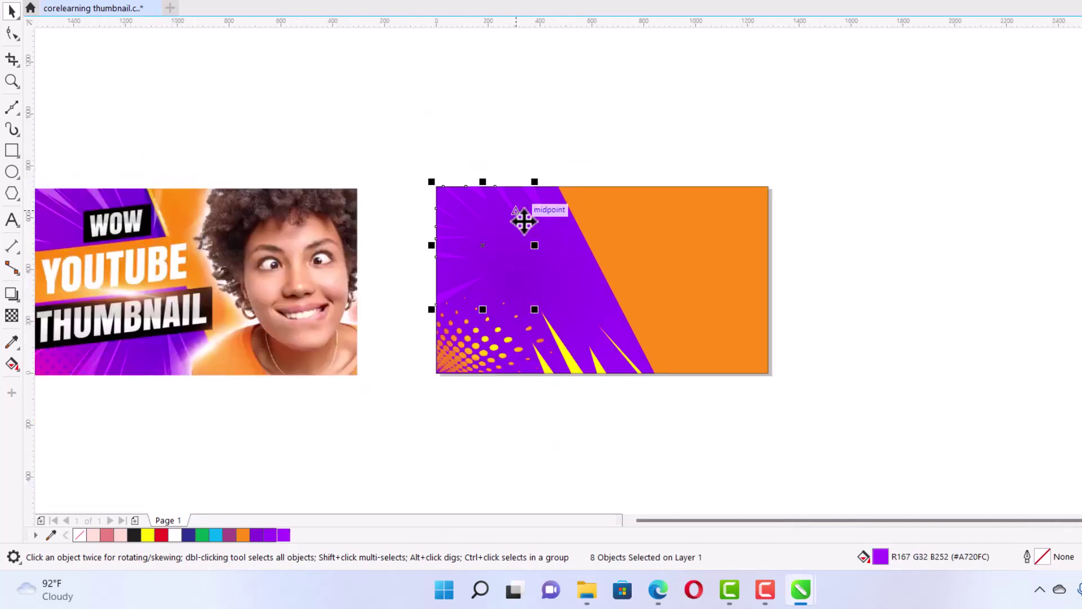
left_click_drag(516, 410, 644, 295)
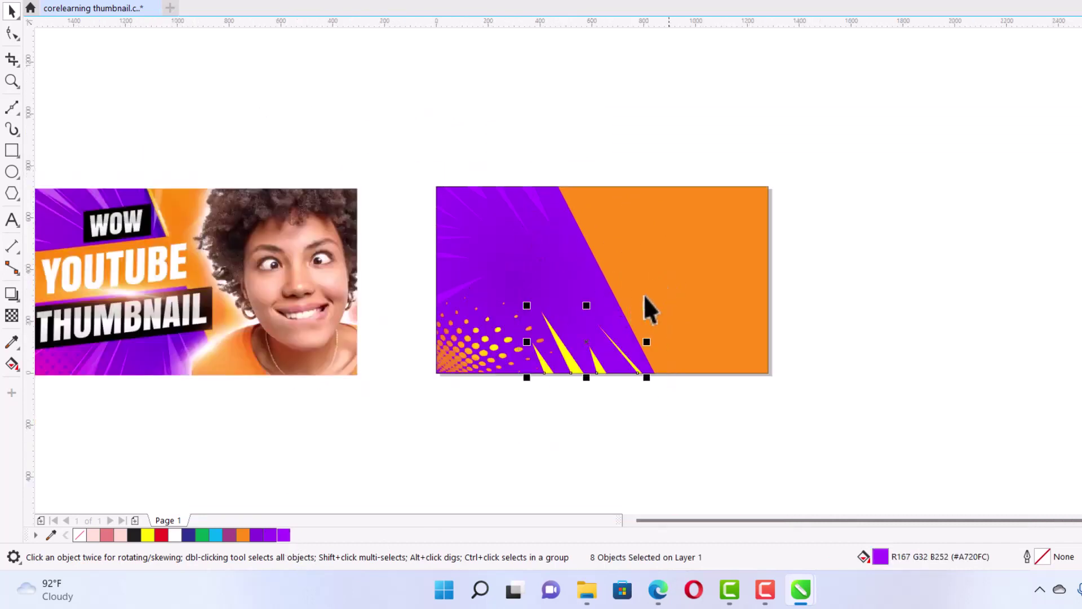
left_click(282, 534)
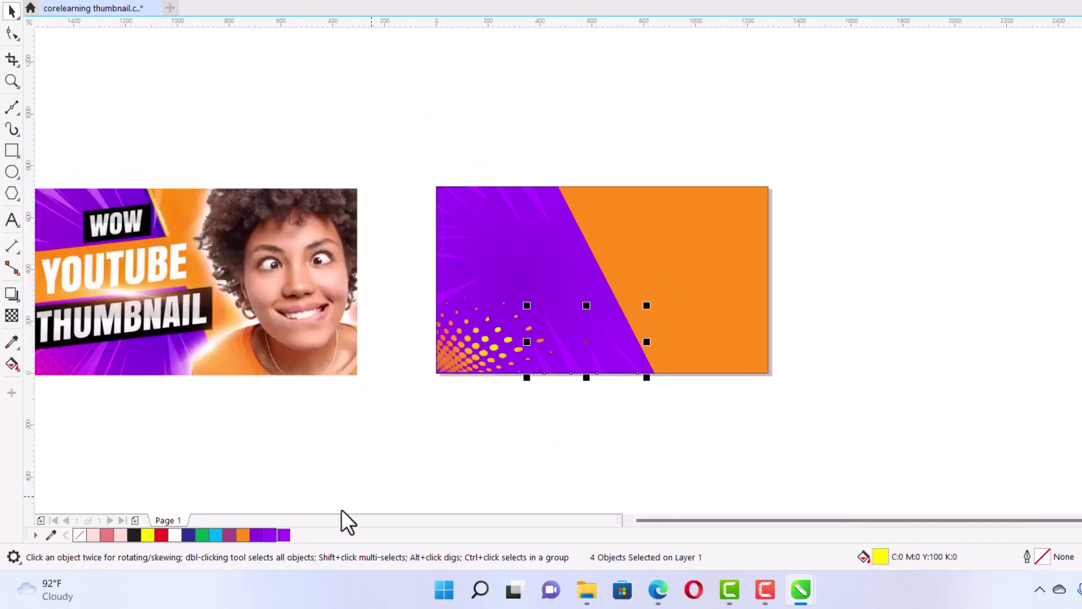
left_click(509, 441)
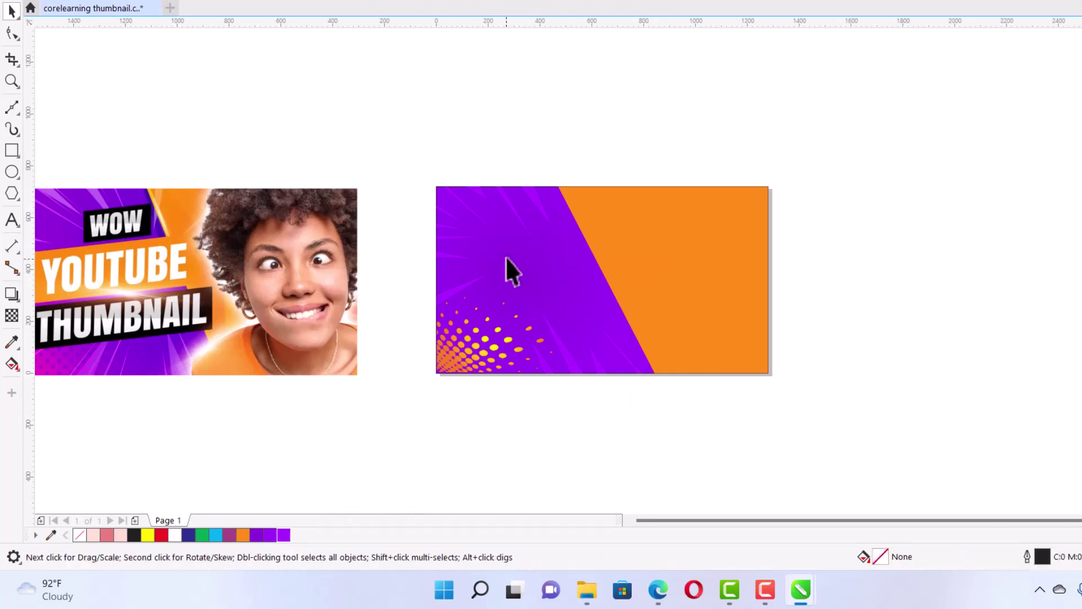
Step: Duplicate three of the light purple top-edge rays, offsetting each copy slightly sideways to form paired streaks
scroll(506, 257, "up", 2)
scroll(451, 248, "down", 2)
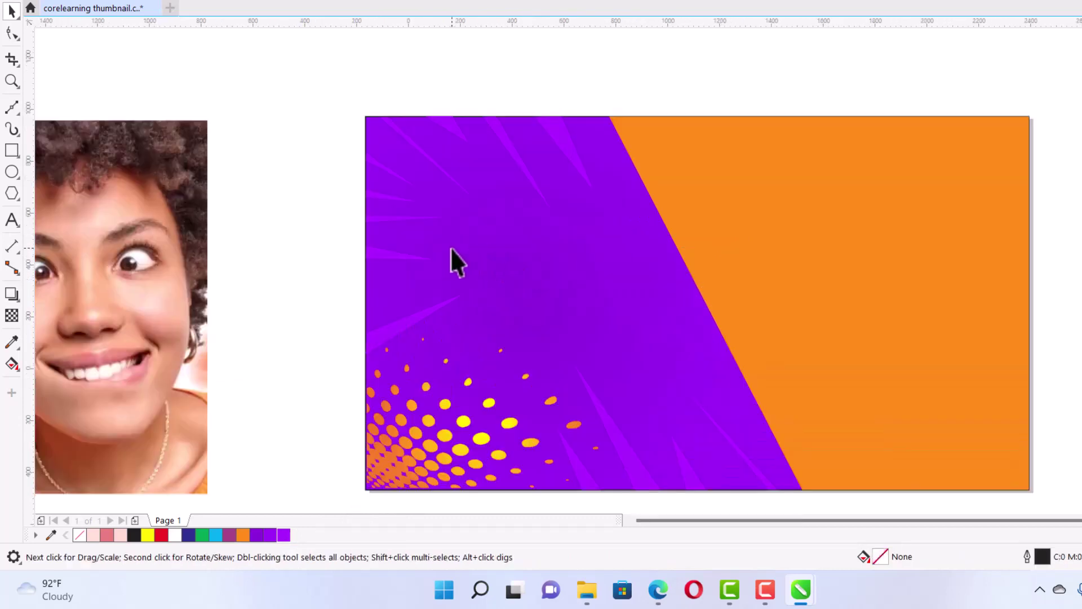
scroll(496, 188, "up", 2)
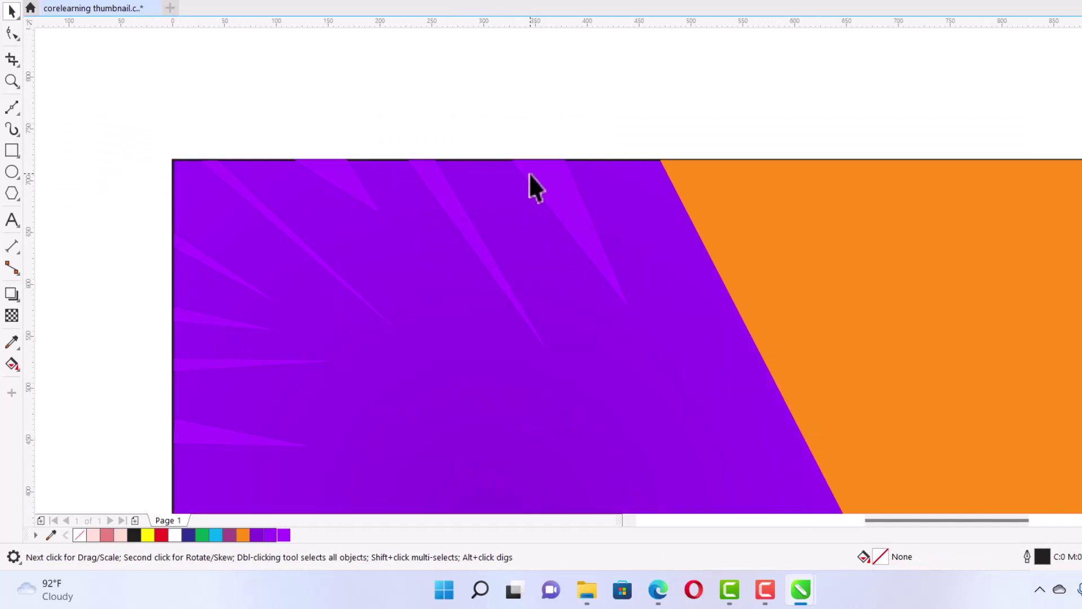
scroll(560, 162, "up", 2)
left_click(539, 213)
left_click_drag(540, 213, 557, 214)
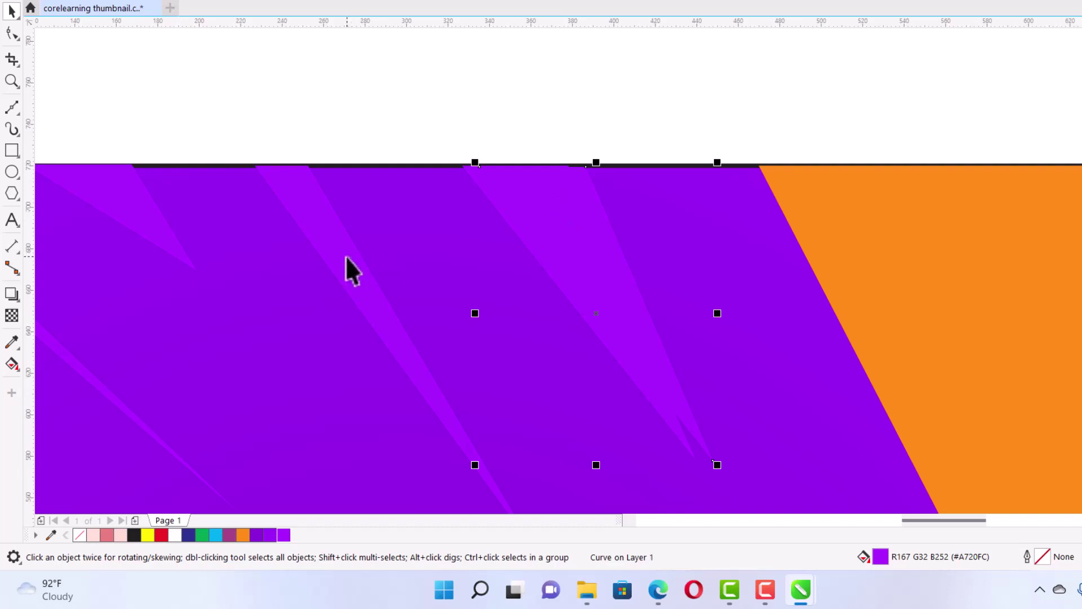
left_click_drag(345, 257, 277, 259)
scroll(357, 218, "down", 2)
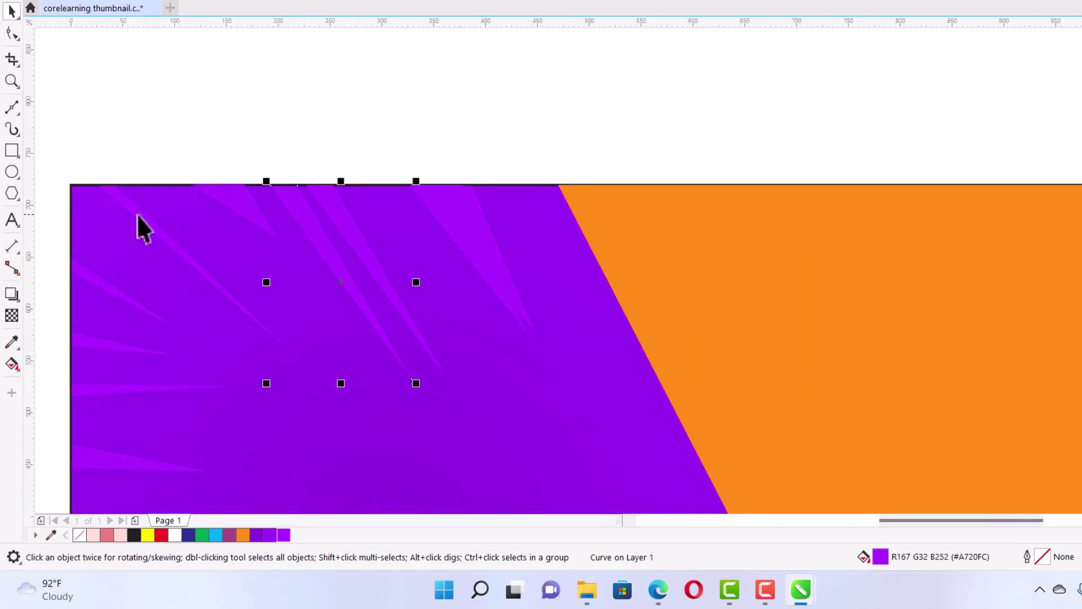
scroll(137, 213, "up", 2)
left_click_drag(139, 212, 189, 212)
scroll(192, 220, "down", 2)
Step: Duplicate the uppermost left-edge ray and the wide ray further down that edge, offsetting each copy slightly downward
scroll(93, 325, "up", 2)
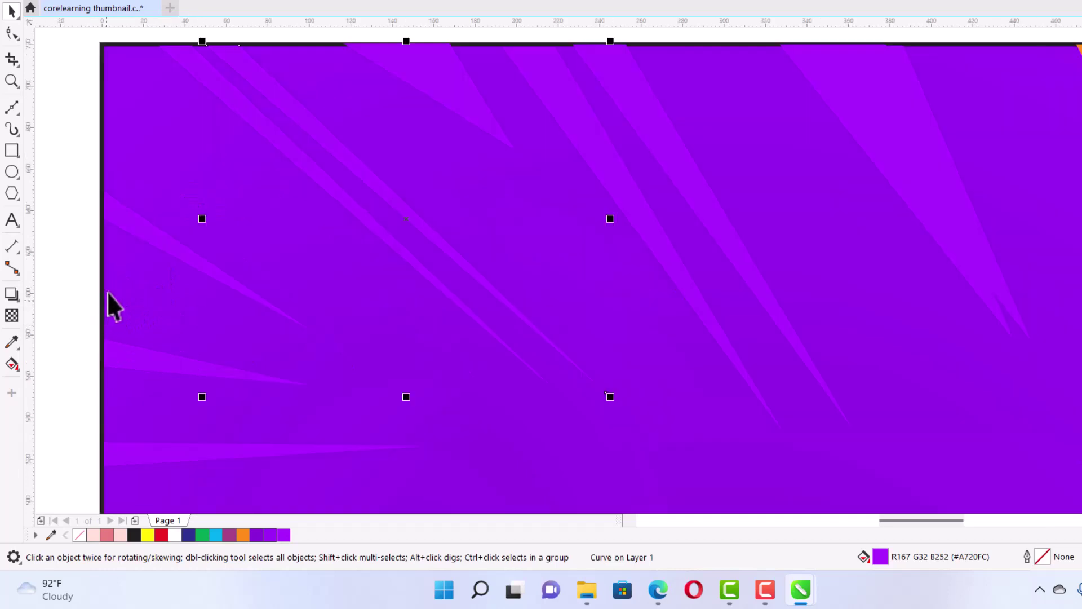
left_click_drag(123, 221, 132, 246)
scroll(138, 242, "down", 2)
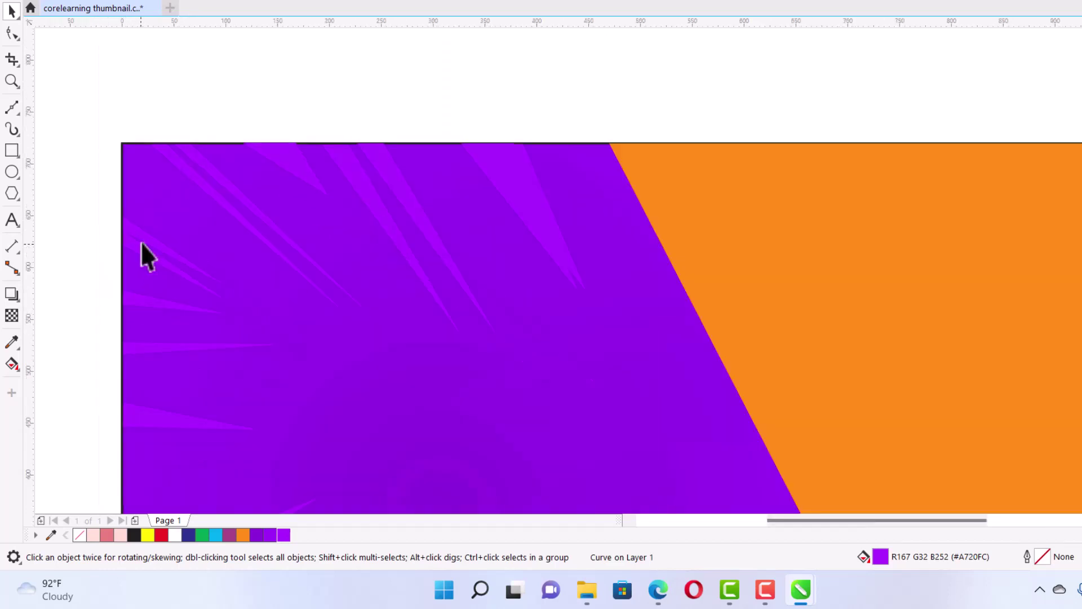
scroll(141, 242, "down", 2)
scroll(140, 329, "up", 4)
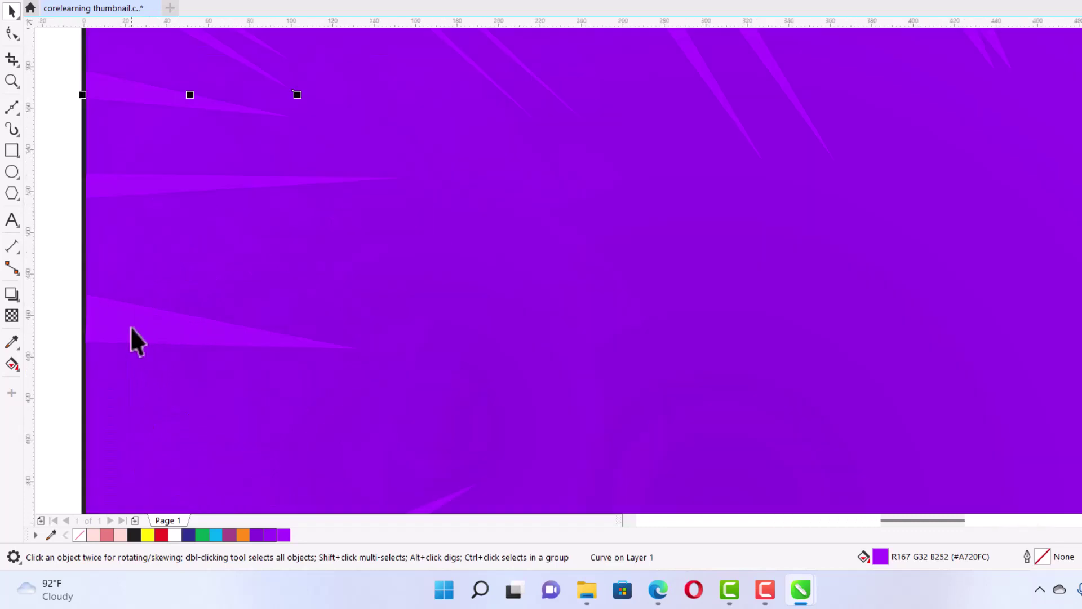
left_click_drag(111, 327, 112, 371)
scroll(197, 307, "down", 5)
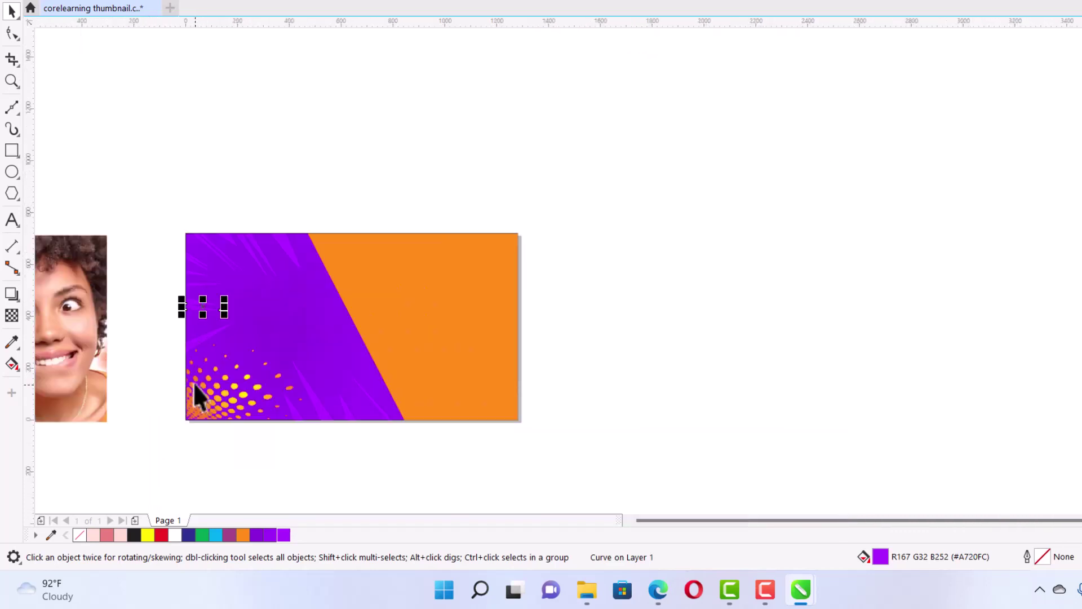
Step: Recolour the ray nearest the orange shape on the top edge with the paler purple #BF63FD
left_click(458, 208)
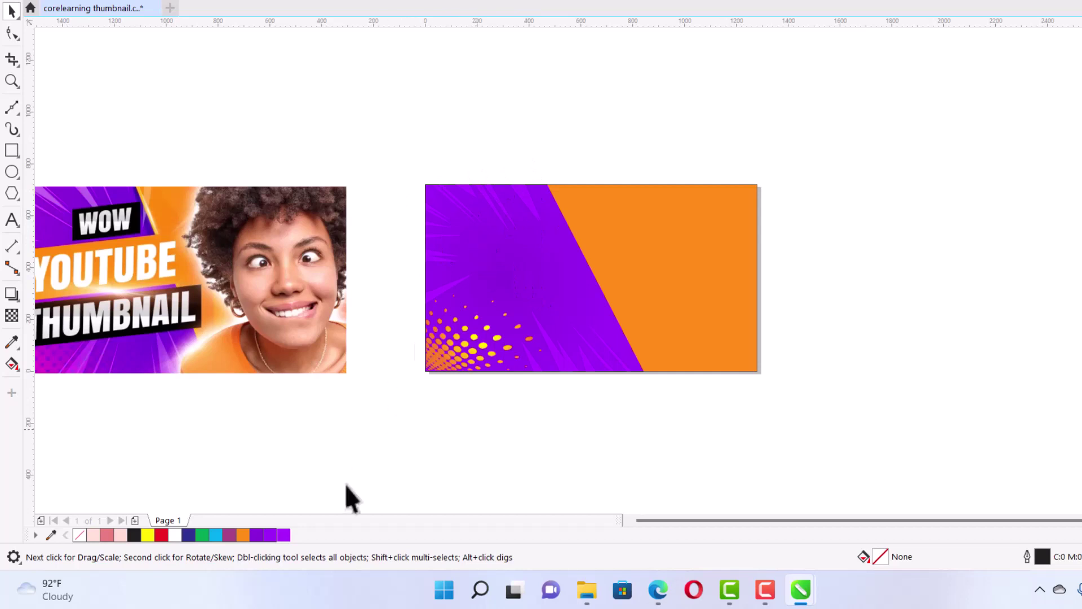
left_click(528, 197)
left_click(283, 533)
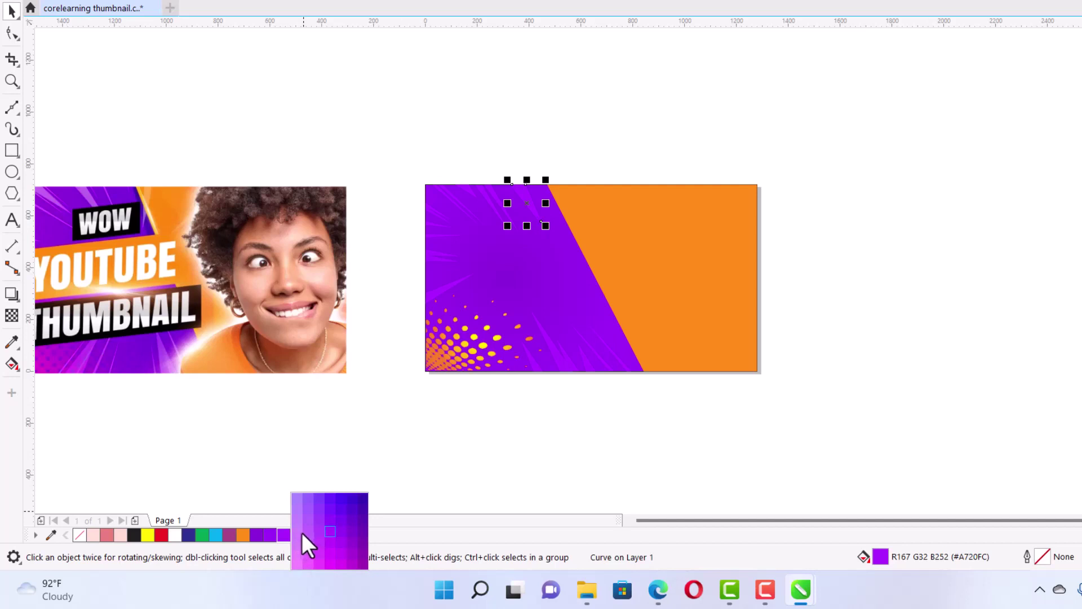
left_click(306, 532)
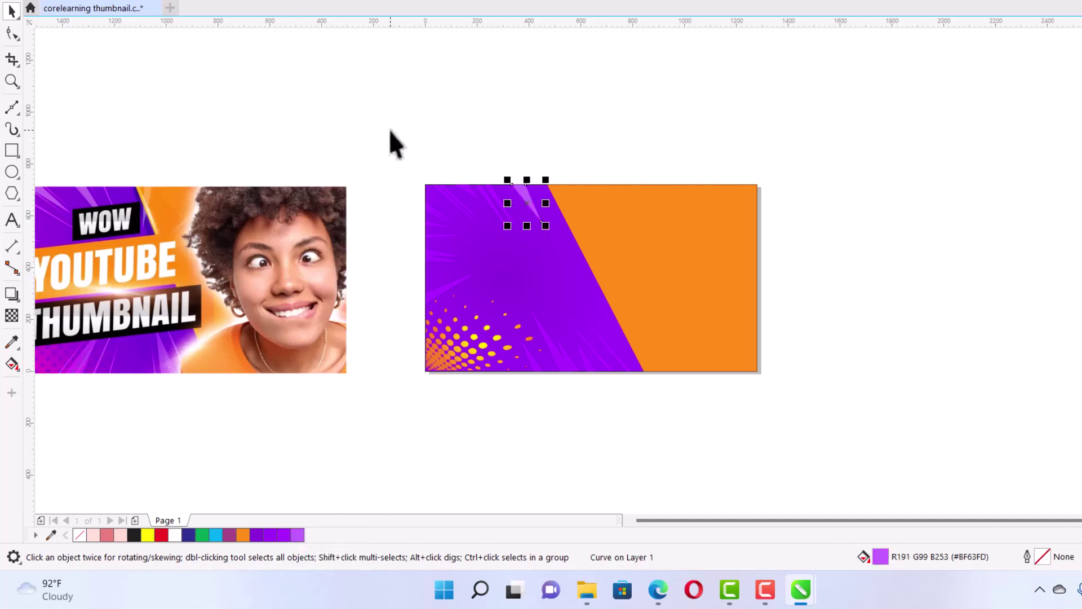
Step: Apply the paler purple #BF63FD to all remaining rays on the top, left and bottom edges
left_click_drag(373, 115, 539, 310)
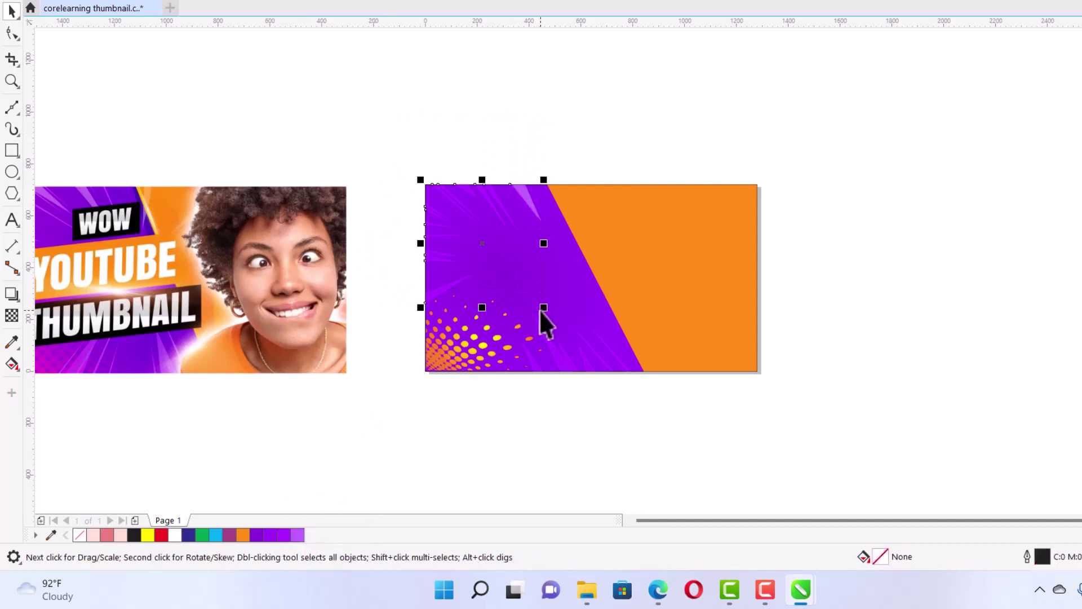
left_click_drag(484, 424, 675, 269)
key("Escape")
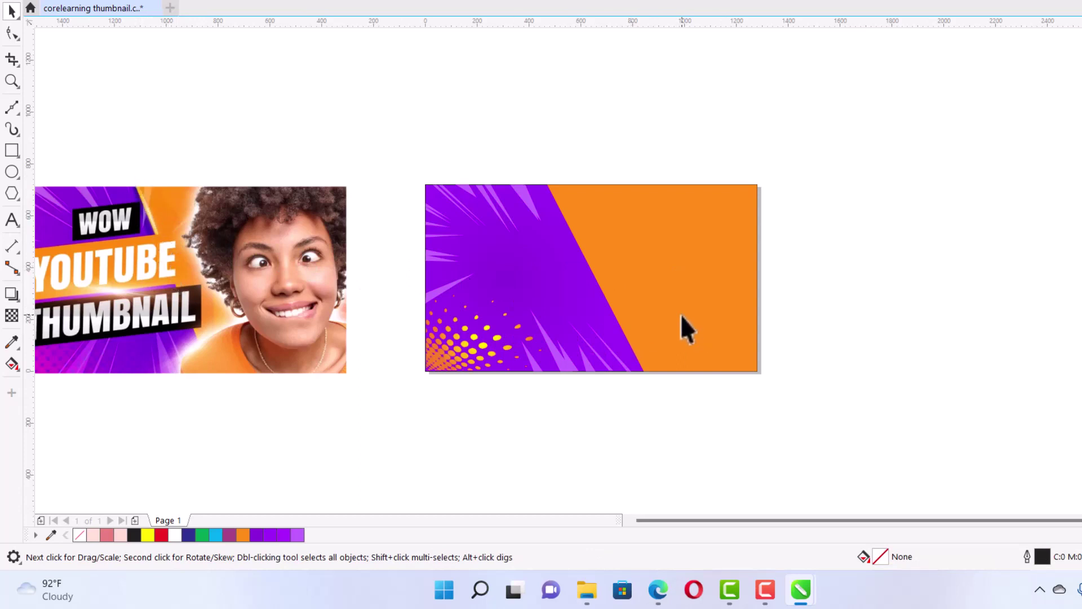
Step: Duplicate the orange shape in place and shift the copy's top inner corner slightly away from the purple area
left_click(684, 270)
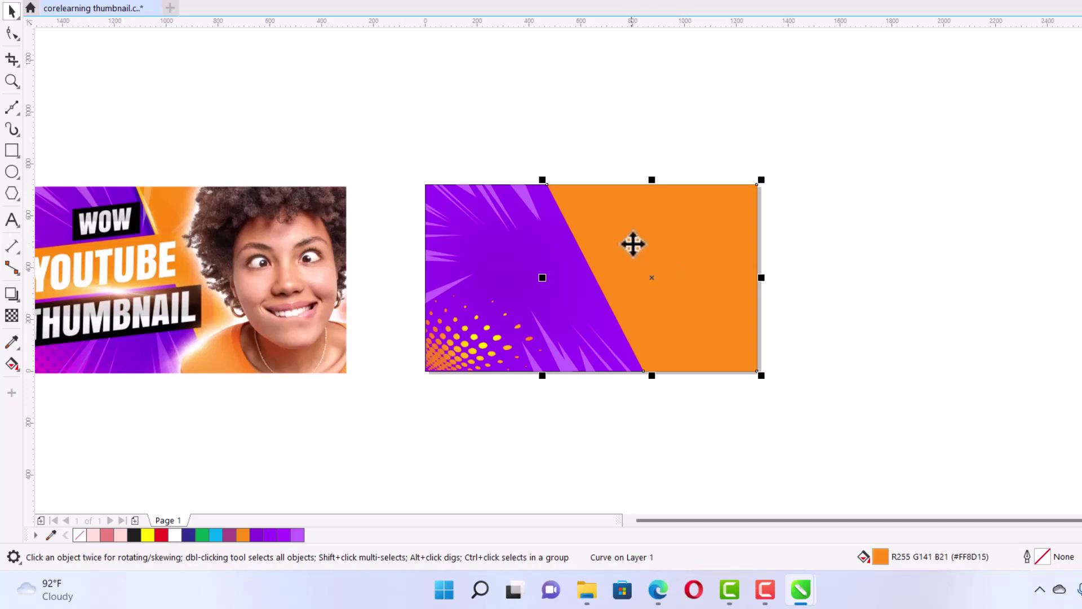
left_click(11, 32)
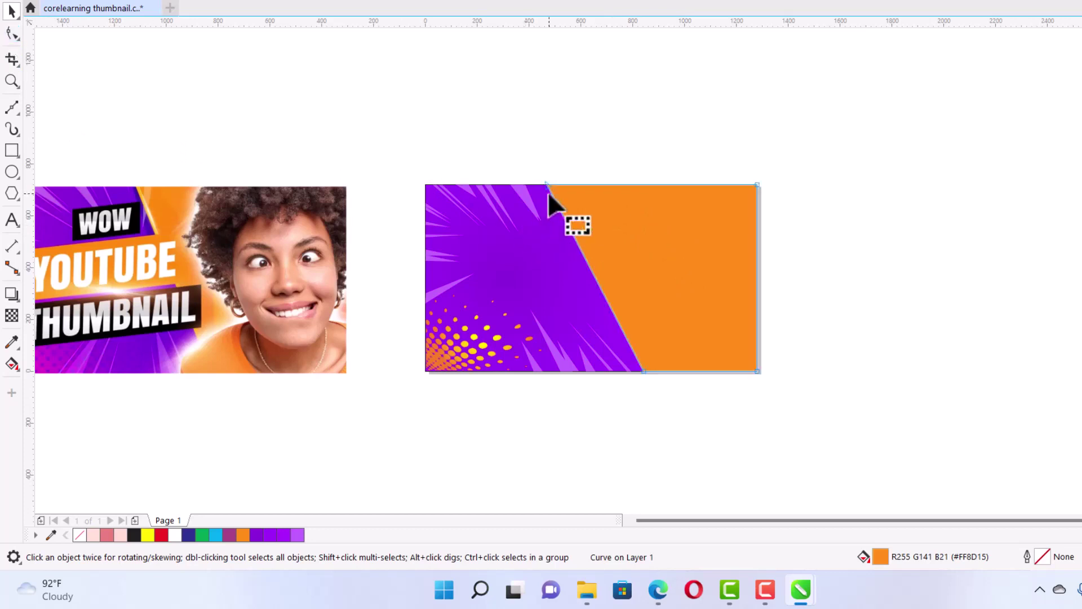
scroll(548, 192, "up", 2)
left_click_drag(546, 175, 562, 173)
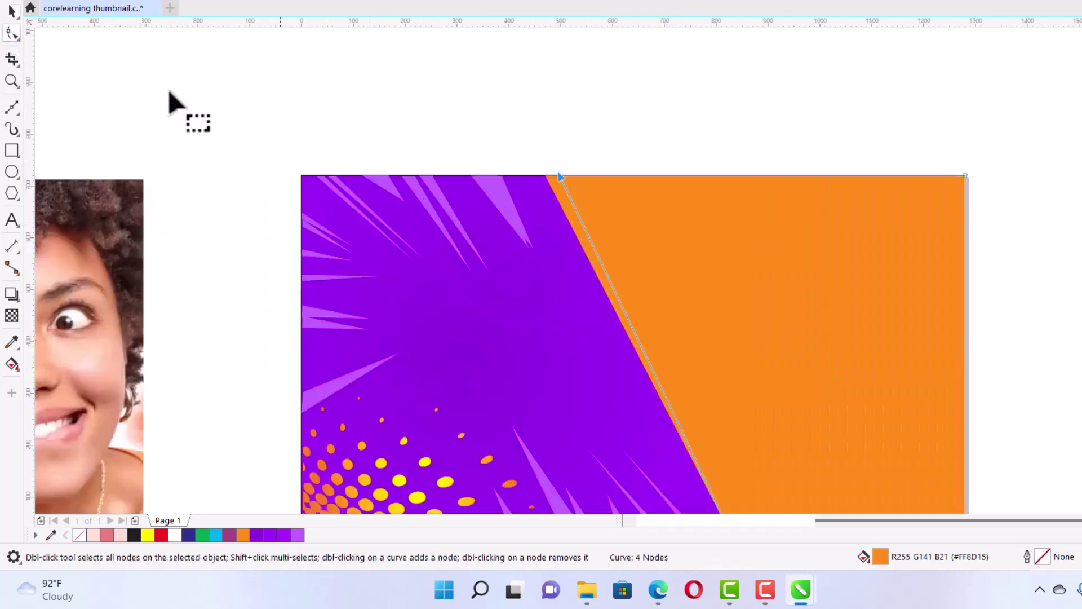
left_click(11, 11)
scroll(584, 177, "down", 2)
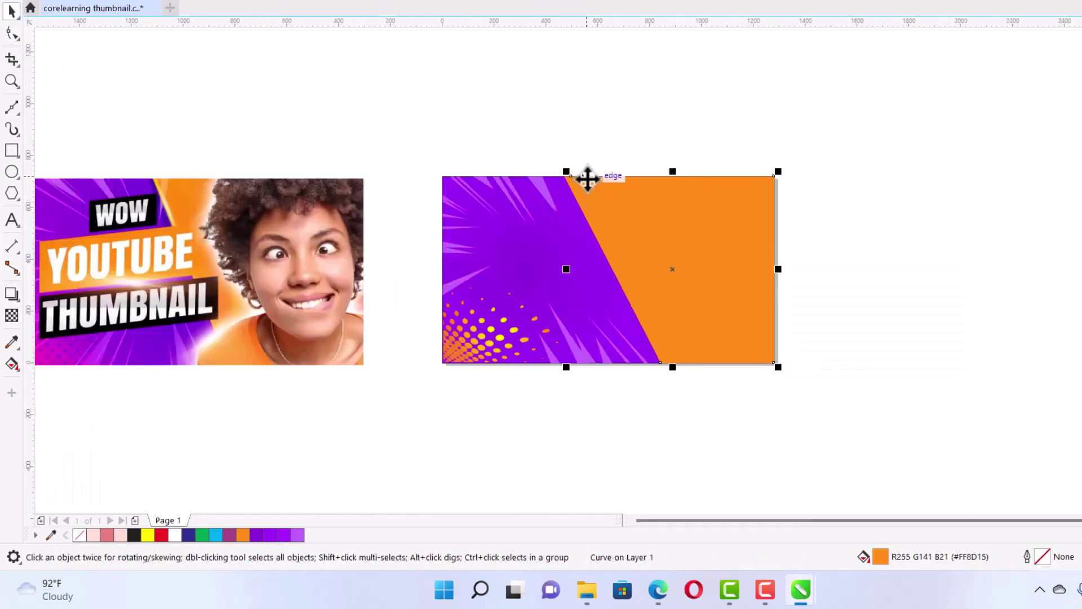
Step: Fill the underlying orange shape with yellow-orange #FFB115 to form a thin highlight strip along the diagonal edge
left_click(578, 142)
scroll(560, 188, "up", 4)
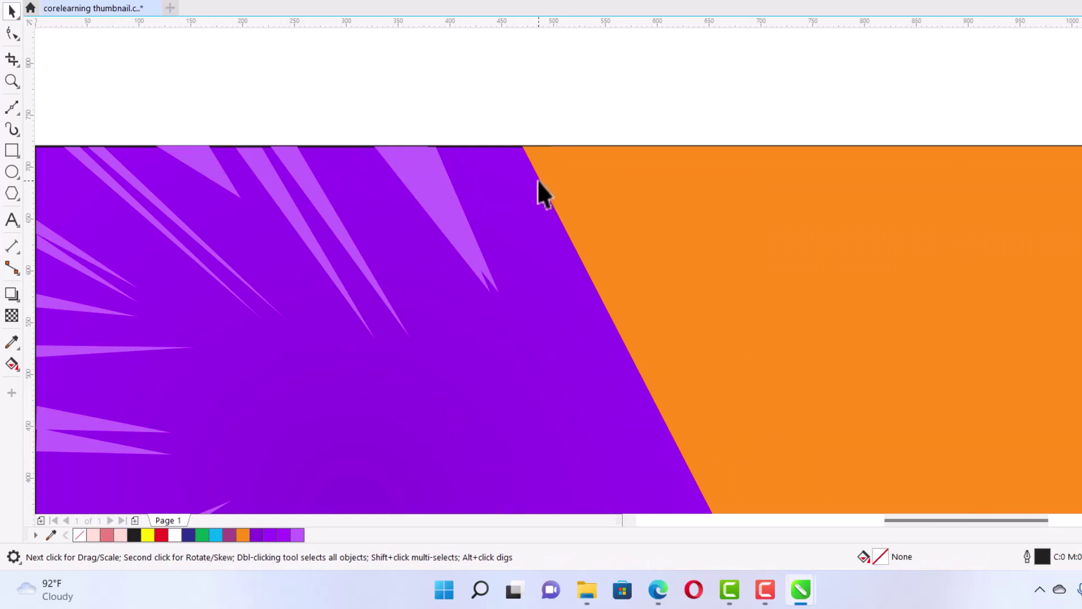
left_click(536, 176)
scroll(536, 175, "down", 2)
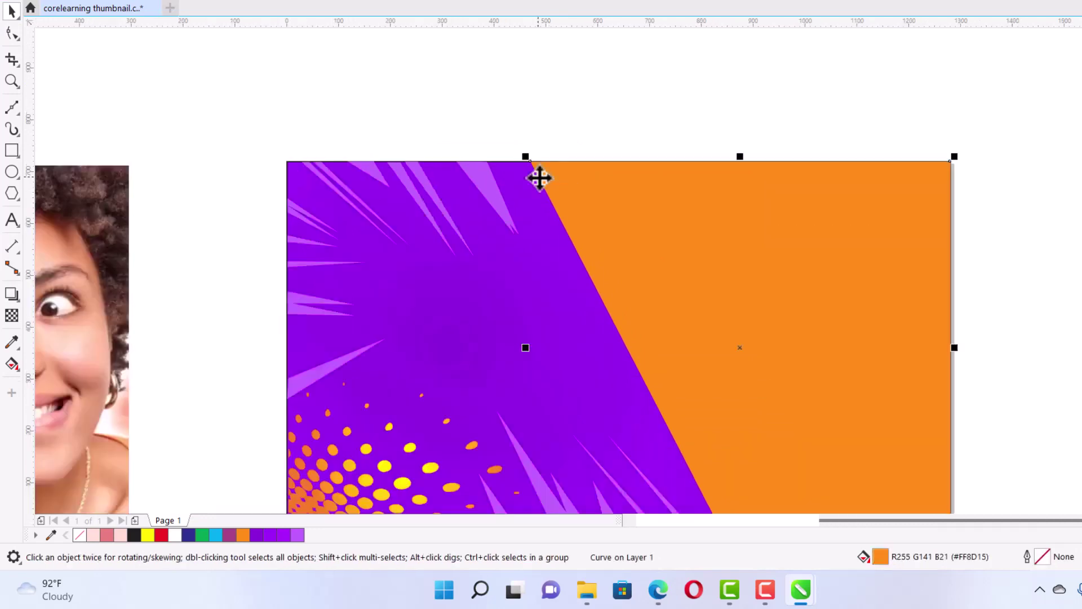
left_click(240, 535)
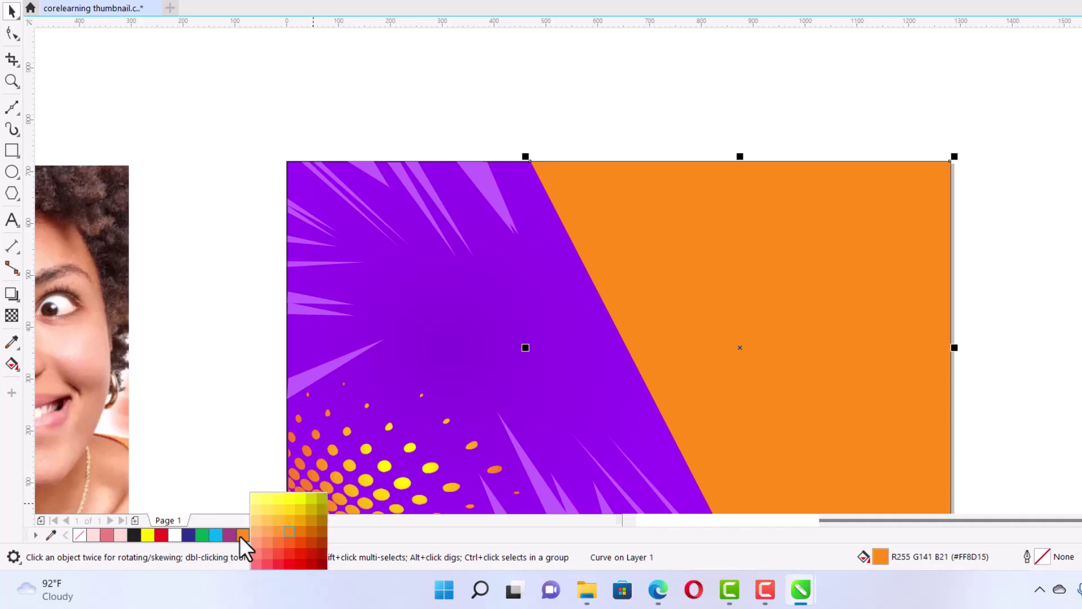
left_click(289, 522)
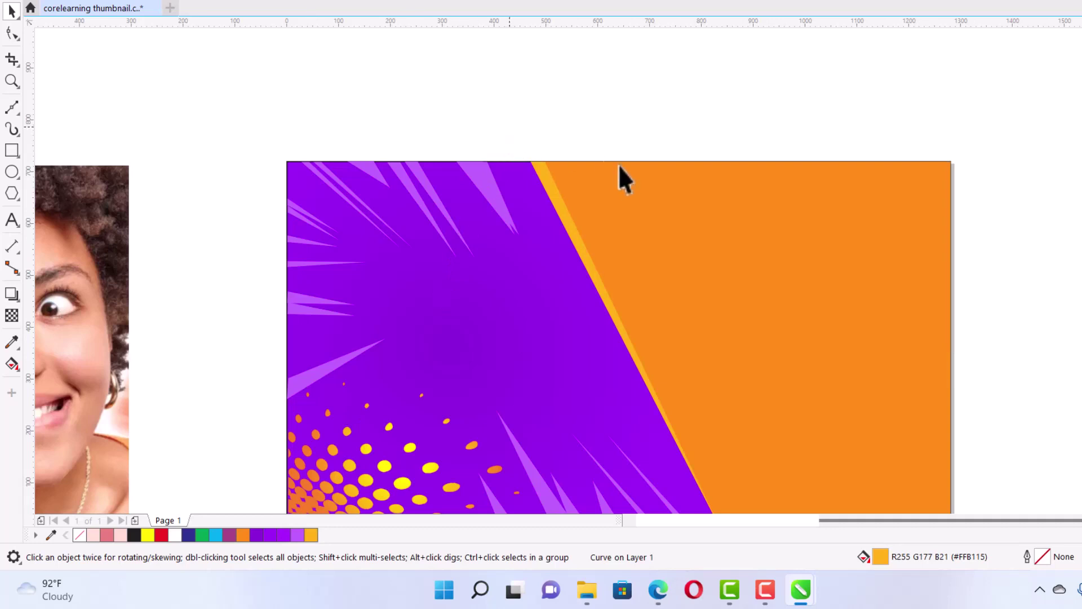
scroll(623, 175, "down", 4)
scroll(619, 194, "up", 3)
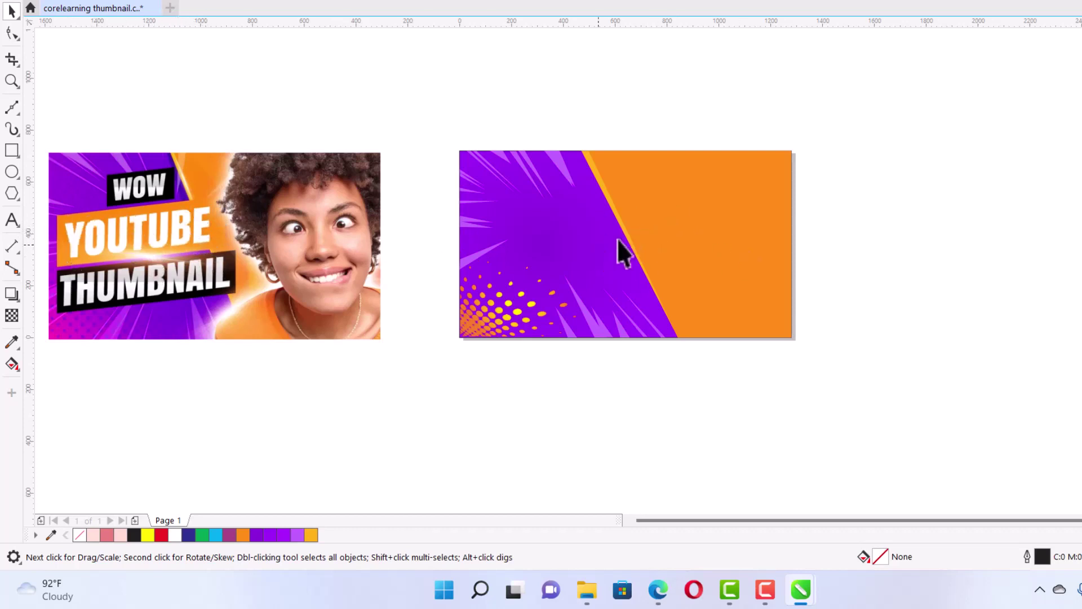
Step: Draw a wide rectangle across the purple and orange areas, fill it with orange #FF8D15 and remove its outline
left_click(11, 150)
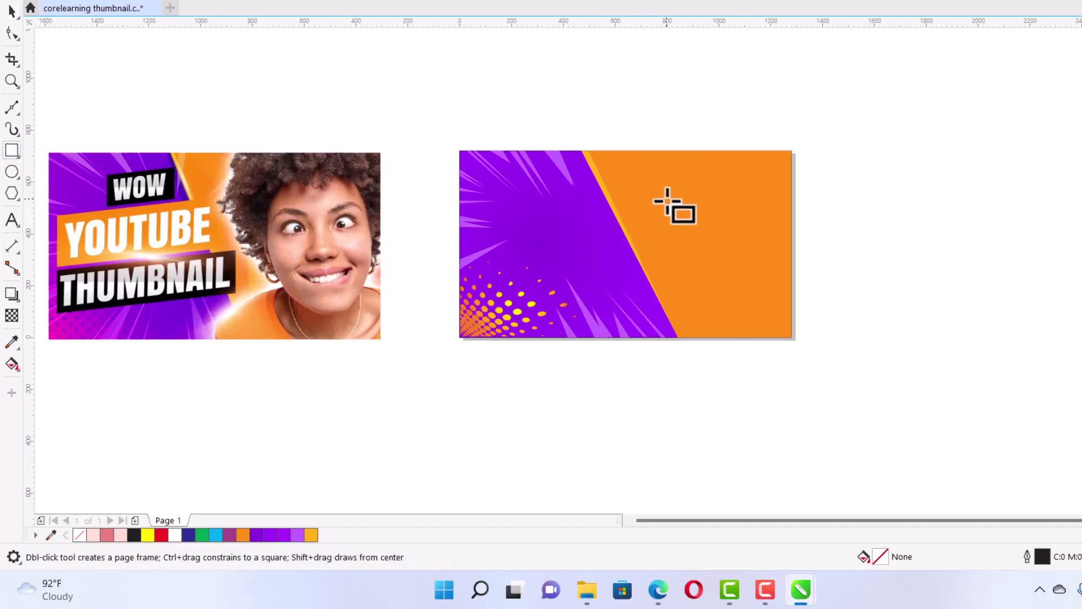
mouse_move(666, 200)
left_mouse_down()
mouse_move(522, 235)
mouse_move(522, 251)
mouse_move(514, 241)
left_mouse_up()
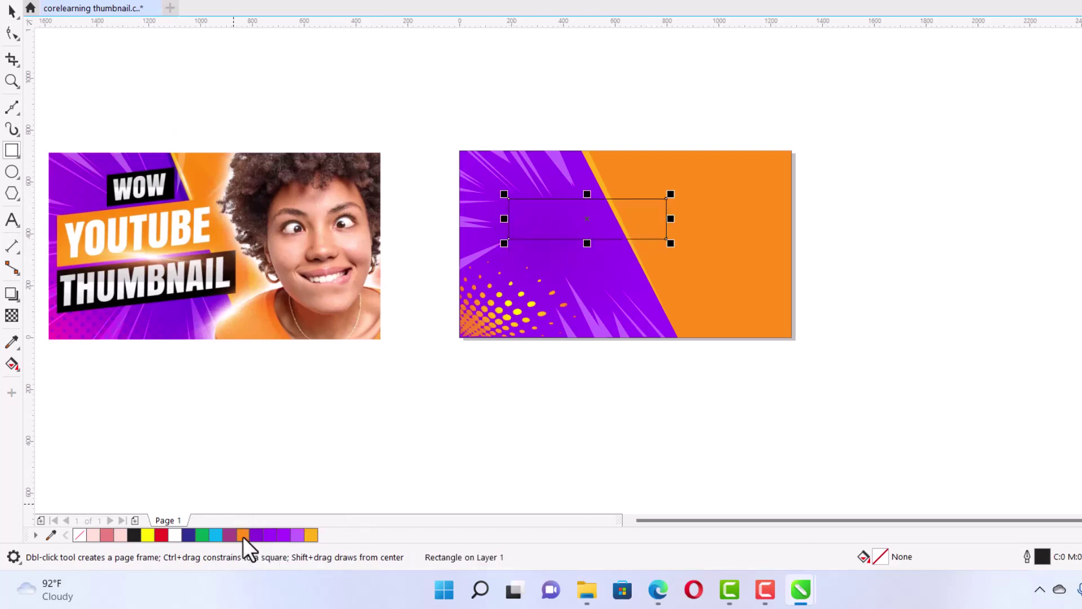
left_click(243, 534)
left_click(11, 11)
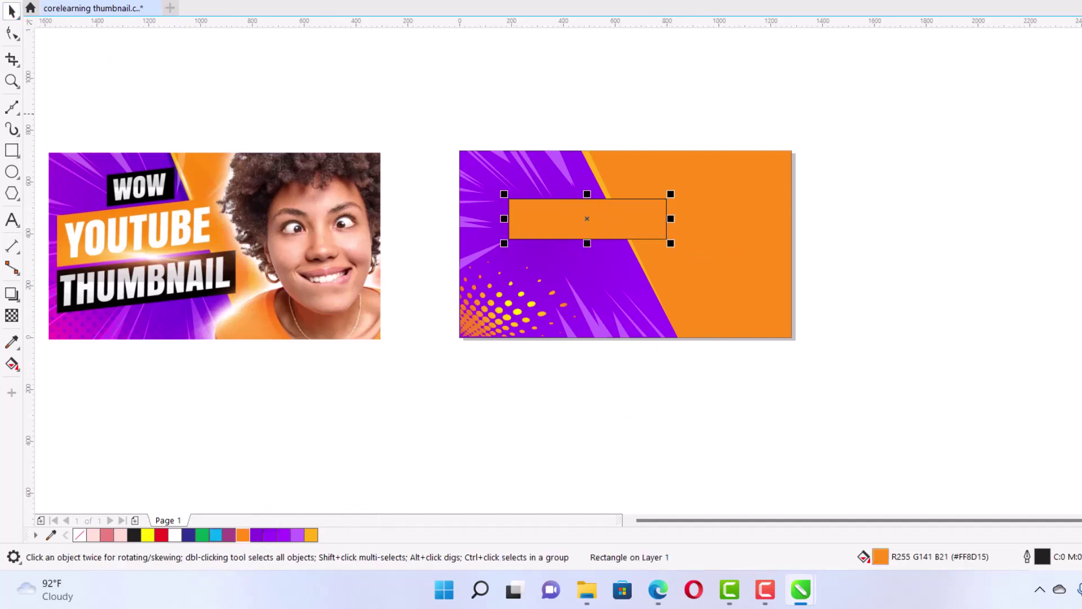
right_click(80, 534)
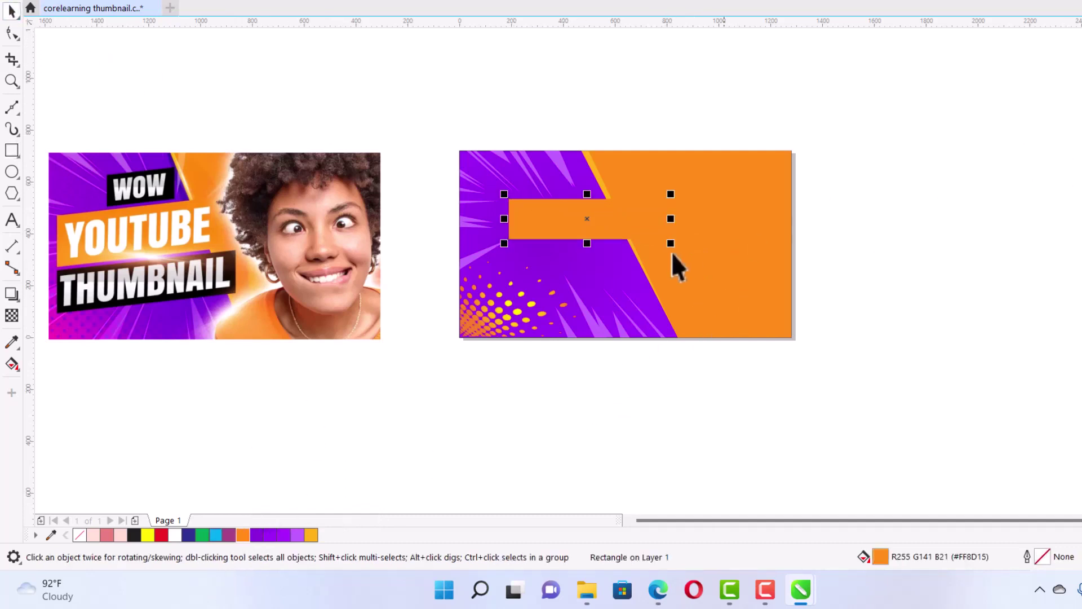
Step: Skew the orange rectangle vertically so it slants upward towards the orange area
left_click(532, 220)
left_click_drag(503, 219, 505, 245)
left_click(576, 128)
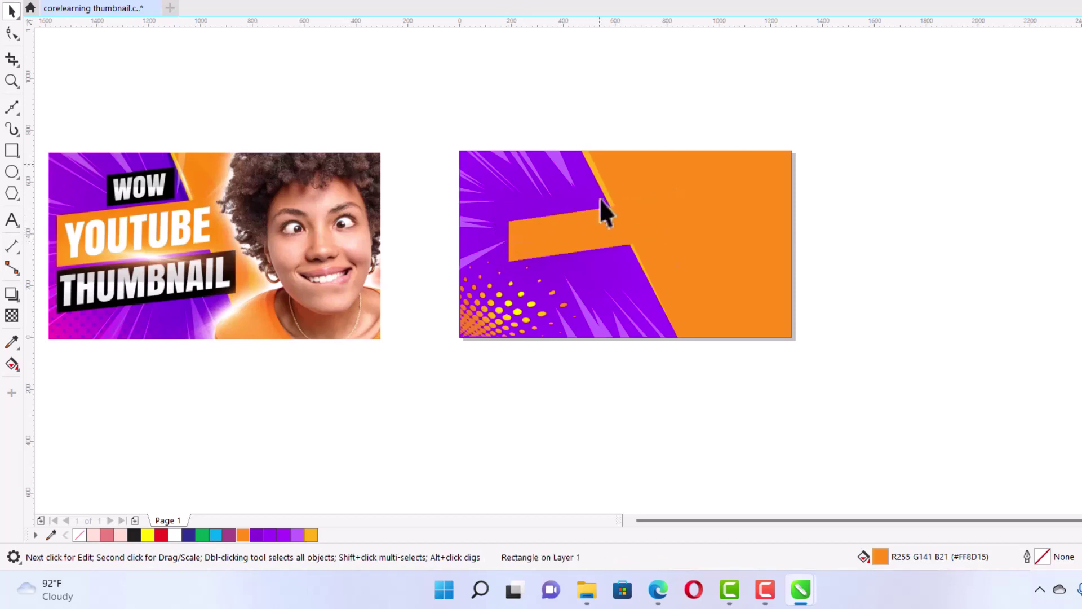
Step: Make the slanted orange bar taller and extend its outer end further into the purple area
left_click(576, 237)
left_click_drag(586, 260, 589, 285)
left_click_drag(513, 248, 488, 239)
left_click(570, 236)
scroll(568, 237, "up", 2)
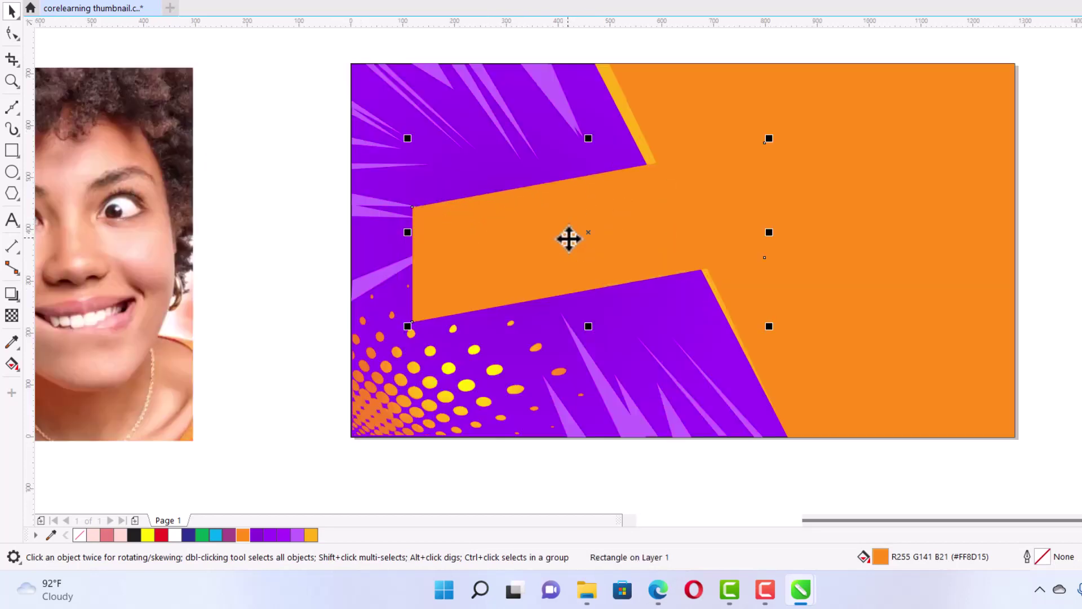
Step: Place a white light flare along the lower edge of the slanted orange bar
left_click(590, 210)
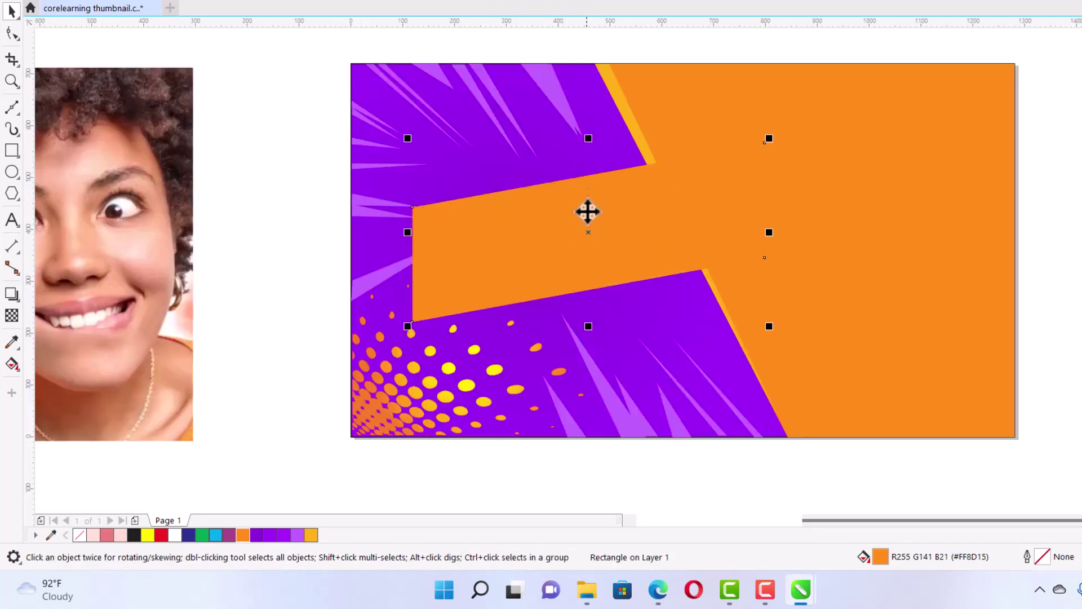
scroll(590, 217, "down", 2)
scroll(591, 219, "down", 2)
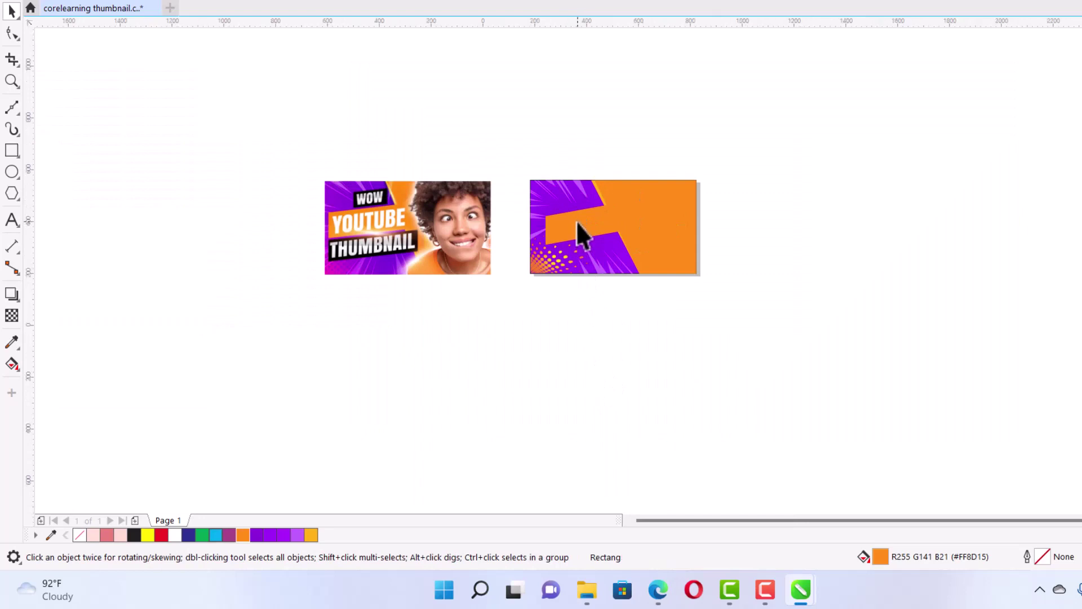
scroll(576, 220, "up", 2)
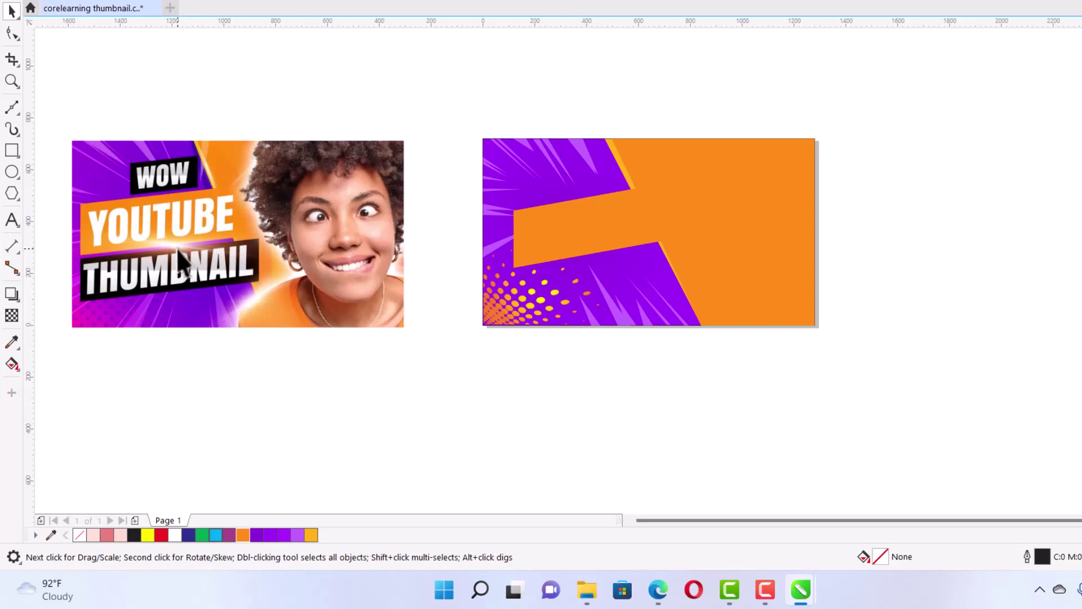
scroll(655, 320, "down", 2)
scroll(611, 346, "up", 2)
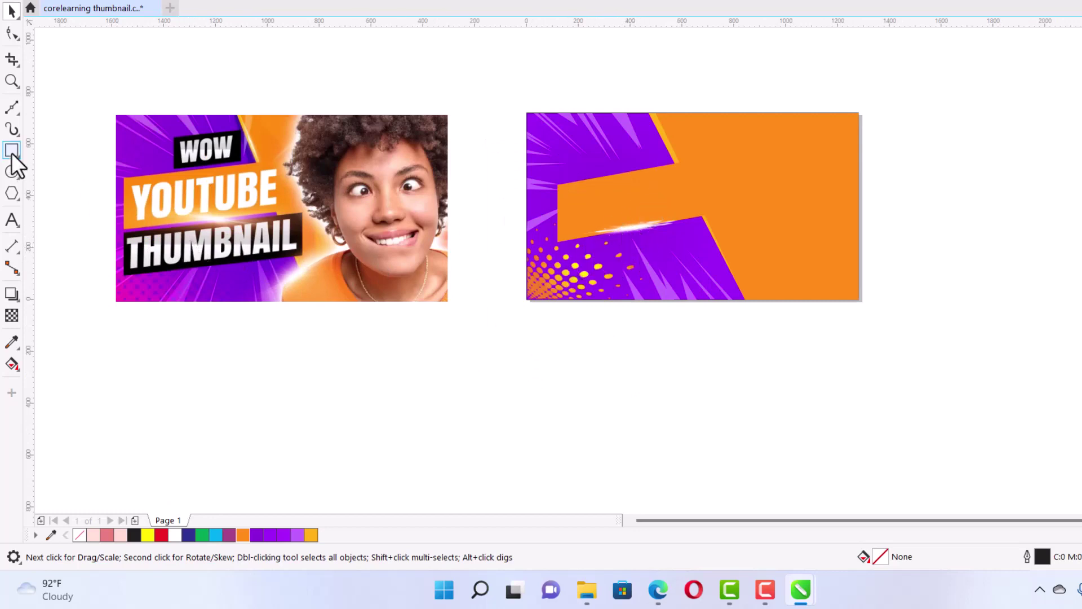
Step: Draw a rectangle about 644 by 115 px below the orange bar, with a black fill and no outline
scroll(642, 229, "up", 1)
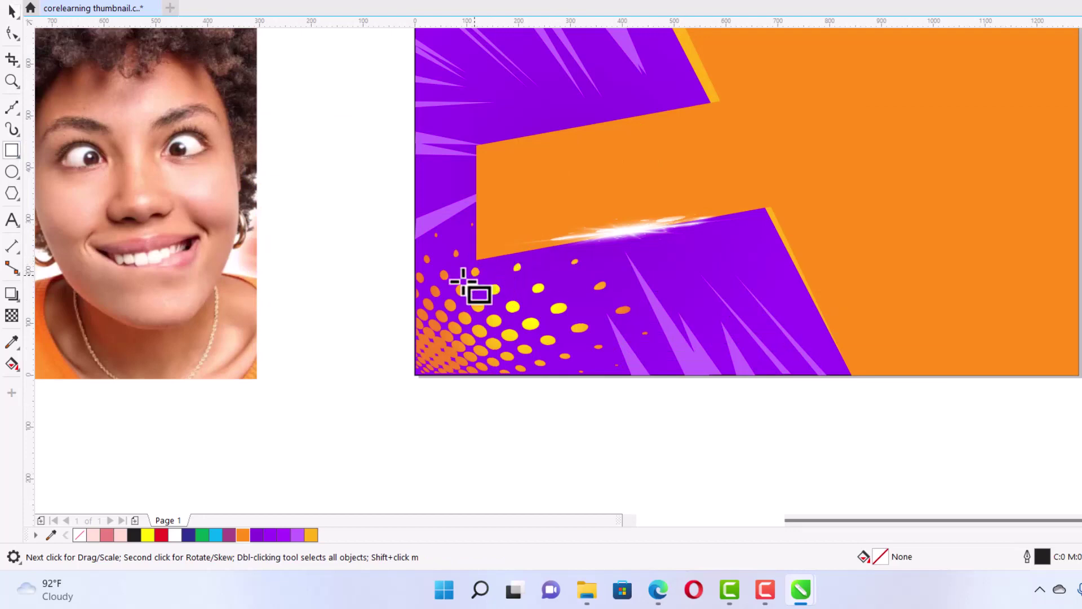
left_click_drag(463, 280, 792, 338)
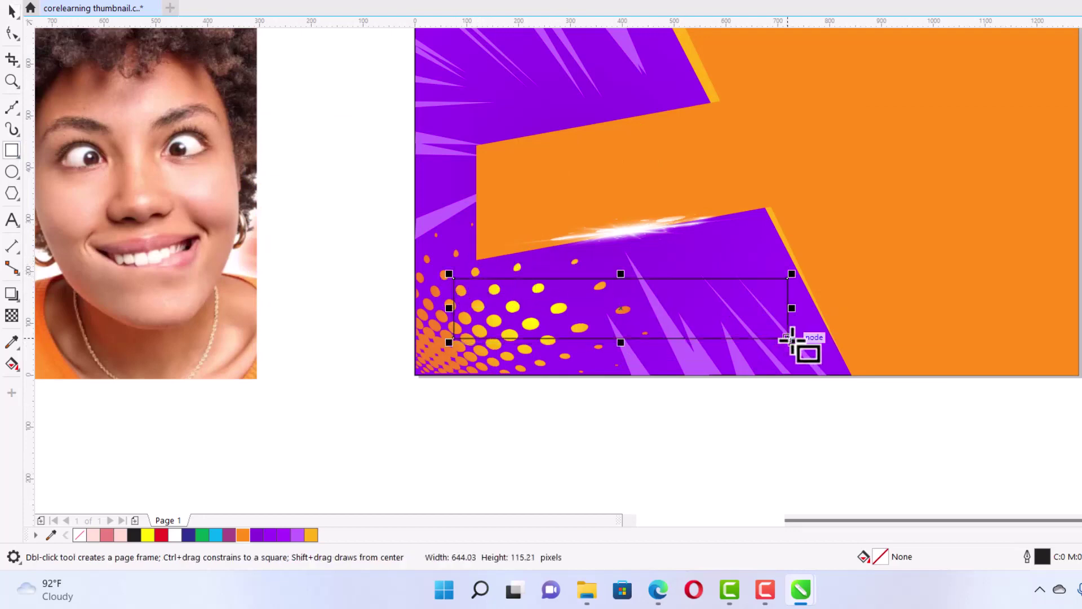
left_click(1079, 159)
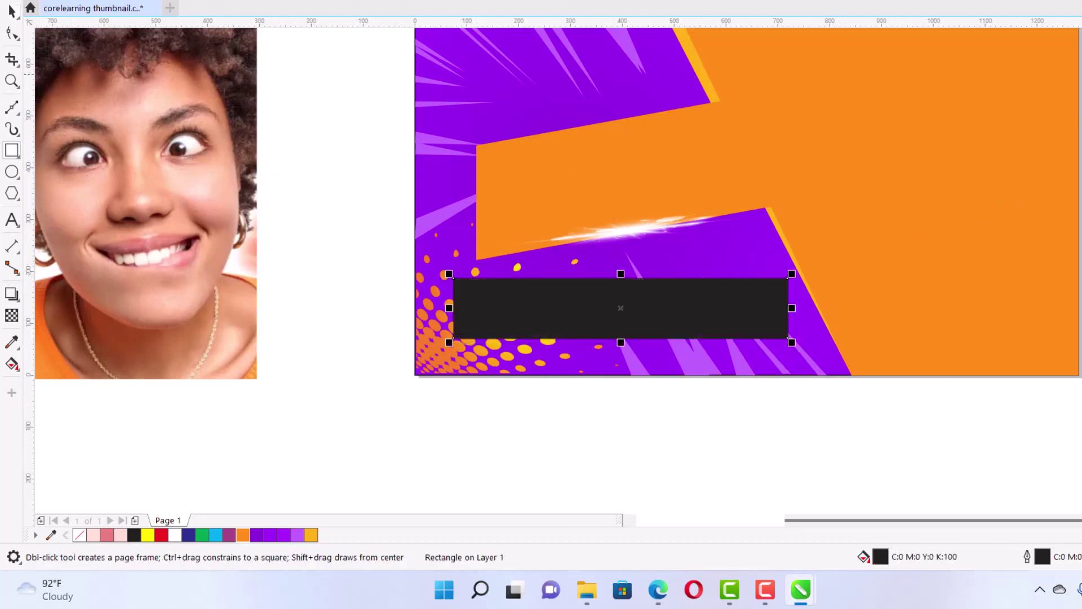
right_click(1079, 34)
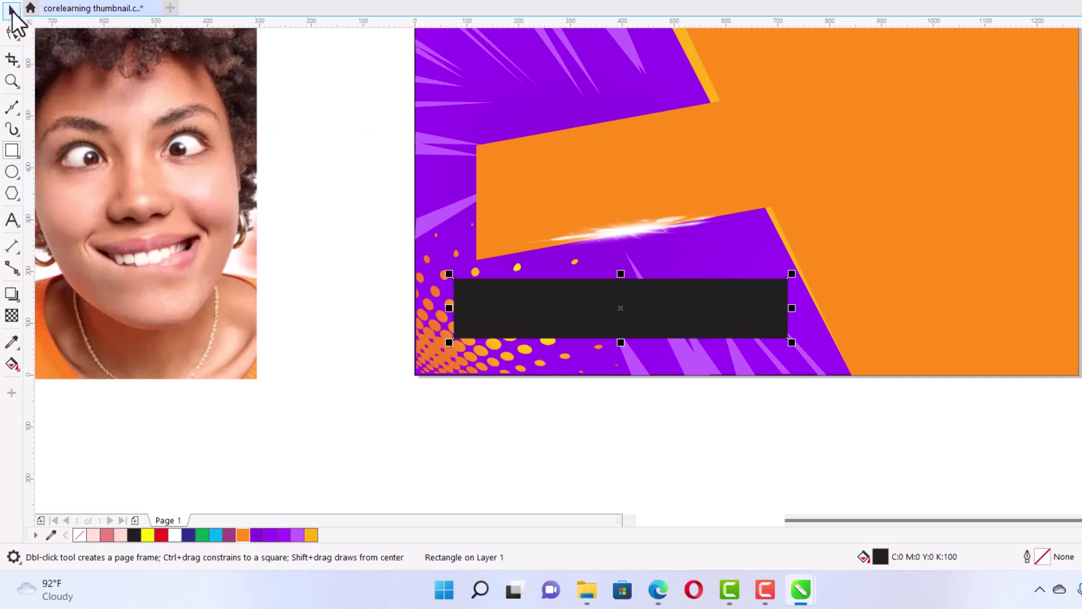
left_click(12, 10)
Step: Skew the black rectangle upward to follow the orange bar's slant, and resize it to be taller and slightly narrower
left_click(584, 309)
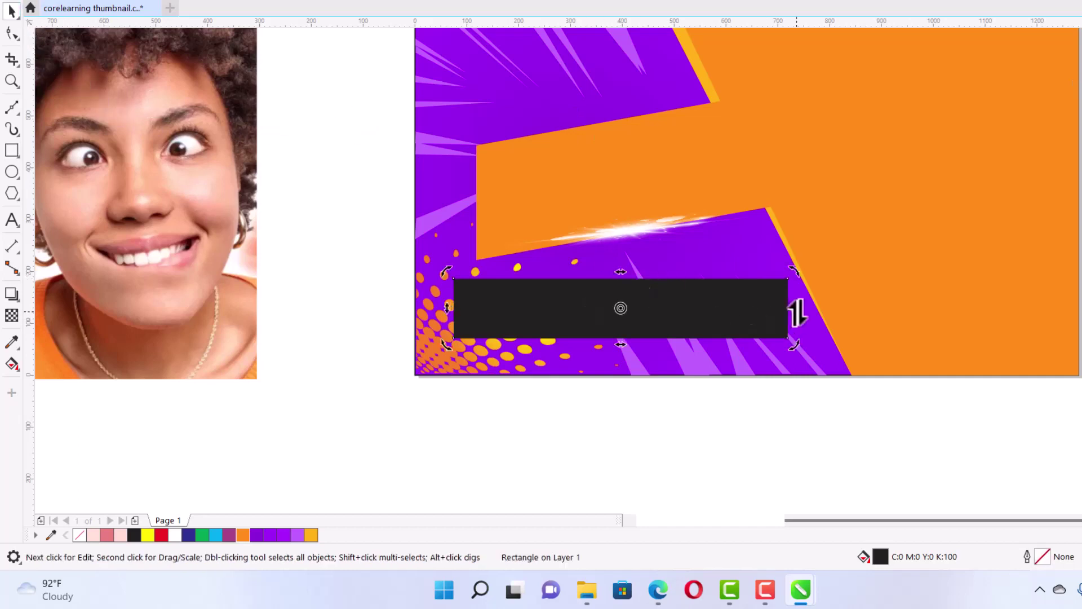
left_click_drag(797, 313, 795, 259)
scroll(738, 265, "down", 2)
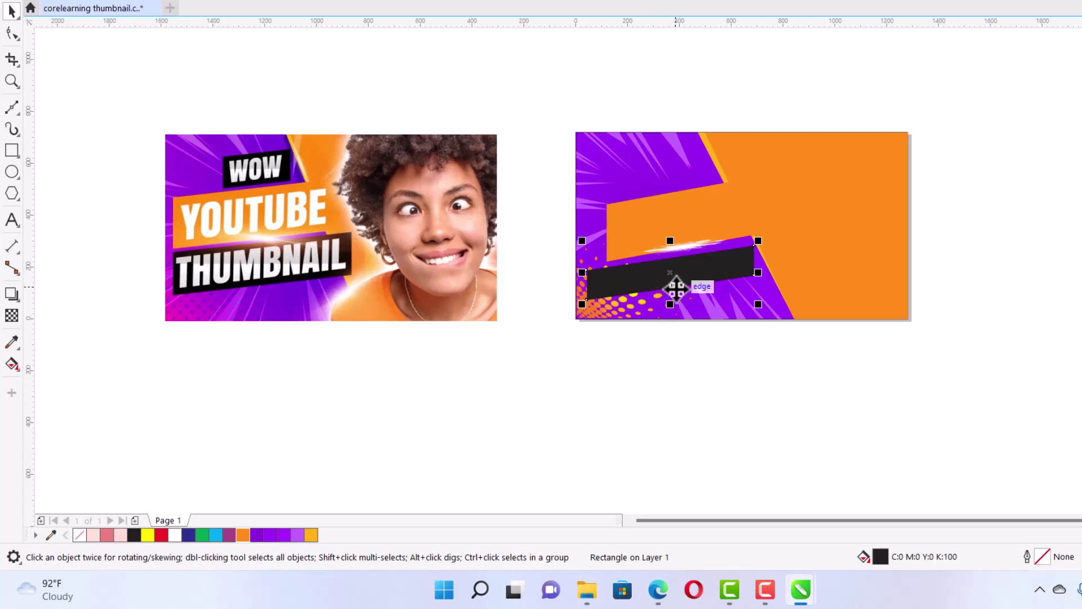
scroll(675, 288, "up", 3)
left_click(688, 258)
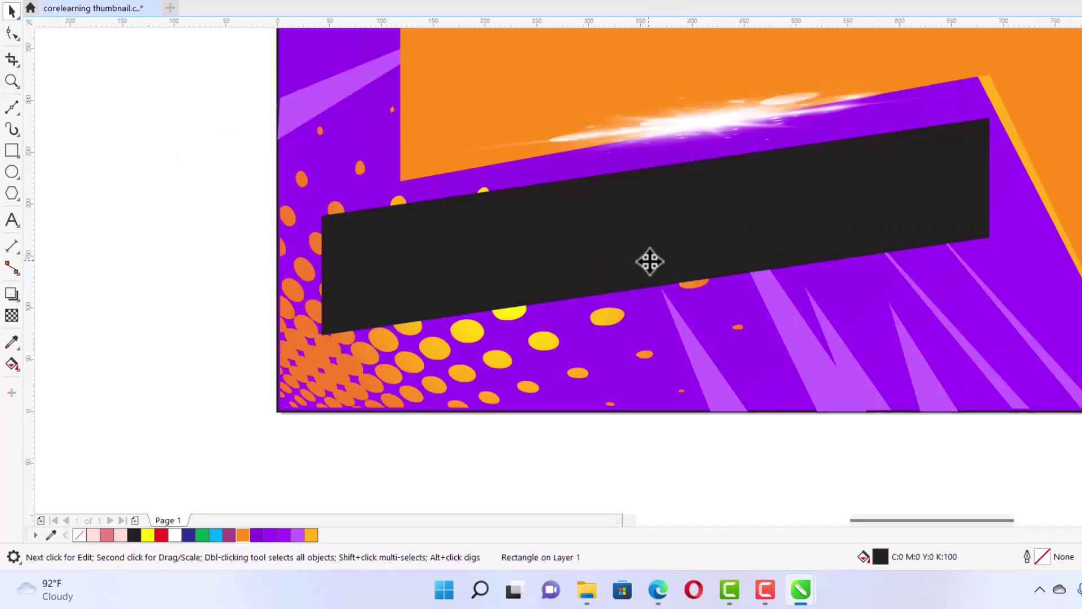
left_click_drag(657, 345, 667, 409)
scroll(552, 155, "down", 2)
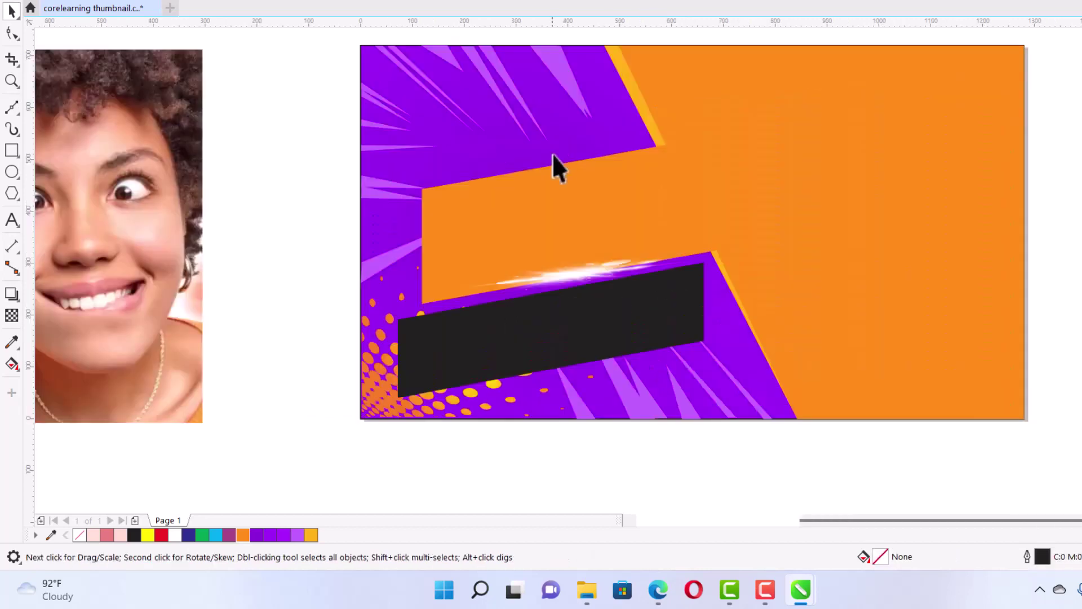
Step: Draw a small rectangle above the orange bar, next to the diagonal edge
left_click(12, 150)
mouse_move(622, 103)
left_mouse_down()
mouse_move(556, 116)
mouse_move(523, 162)
left_mouse_up()
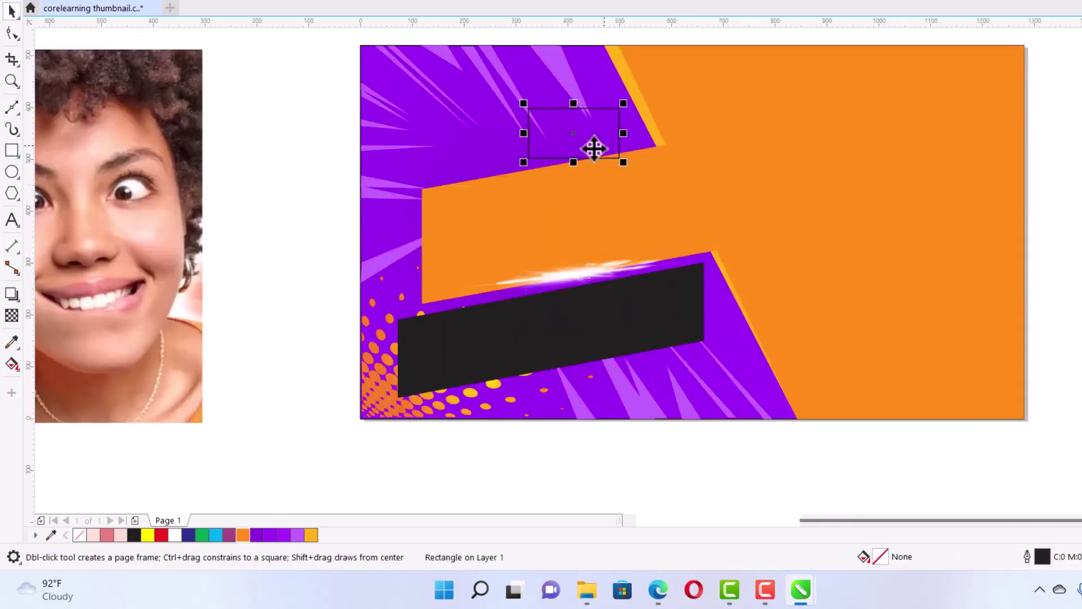
key("space")
Step: Skew the small rectangle upward to follow the orange bar's slant and fill it with black
left_click(575, 141)
left_click_drag(623, 134, 627, 113)
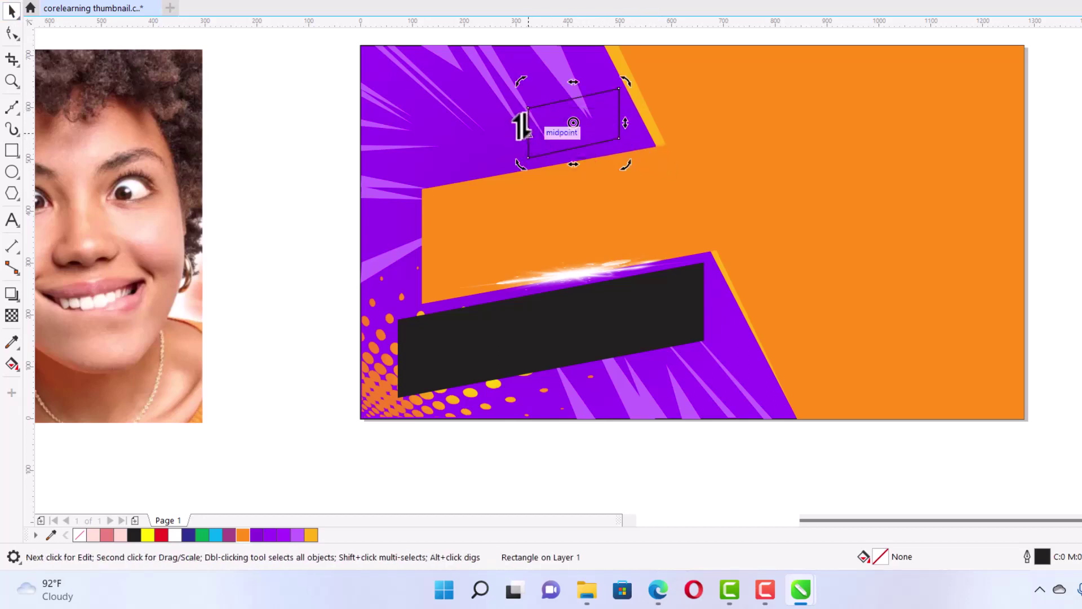
left_click(134, 534)
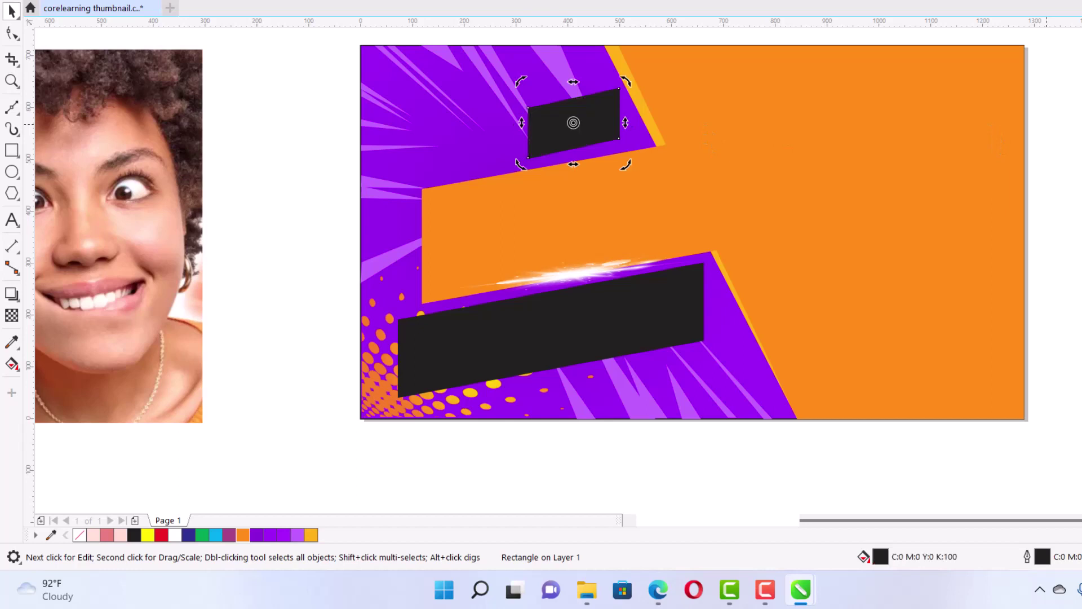
Step: Bring the light flare in front of the lower black bar and stretch it slightly taller both downward and upward
left_click(652, 278)
scroll(652, 279, "down", 2)
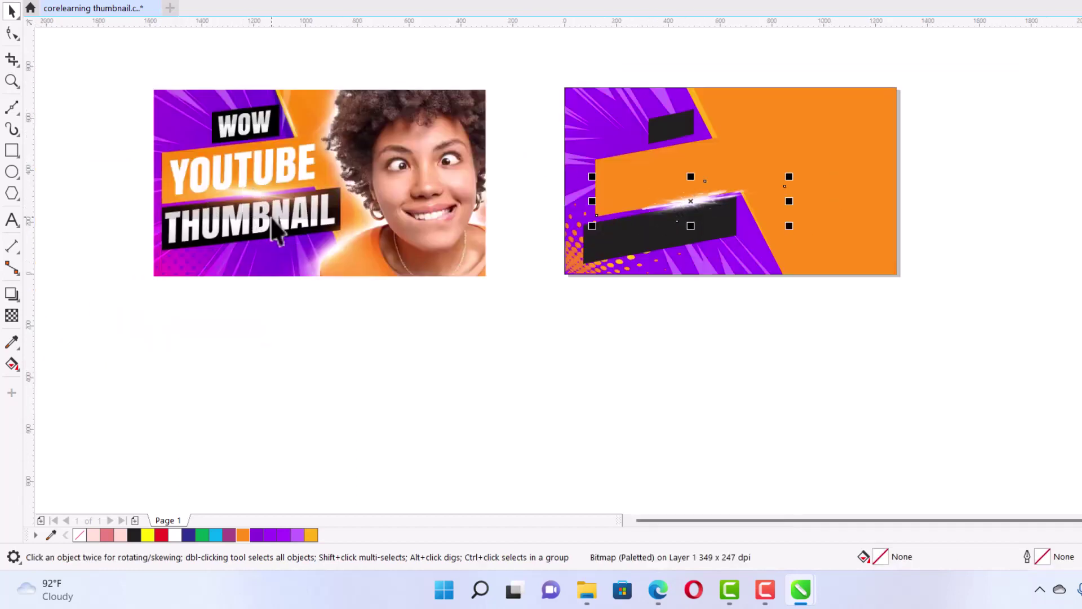
scroll(259, 213, "up", 2)
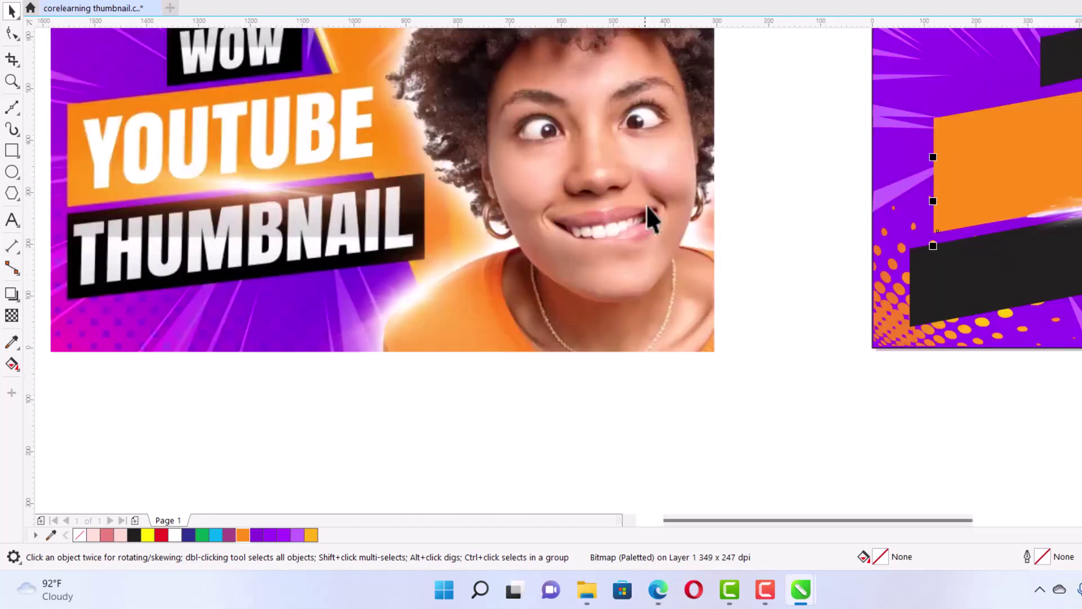
scroll(411, 205, "down", 2)
scroll(765, 194, "up", 3)
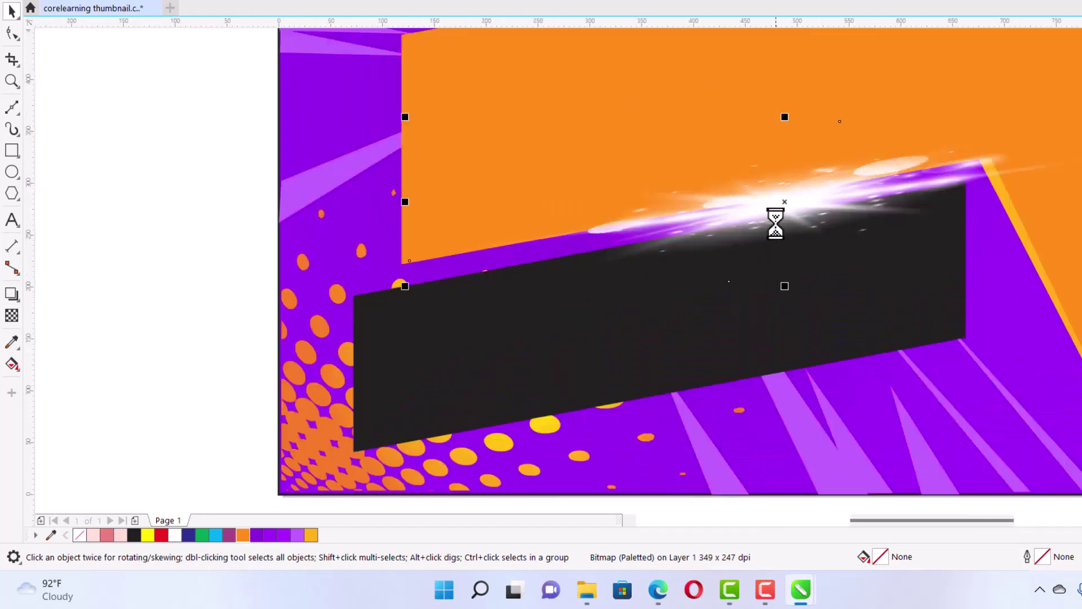
left_click_drag(785, 287, 785, 297)
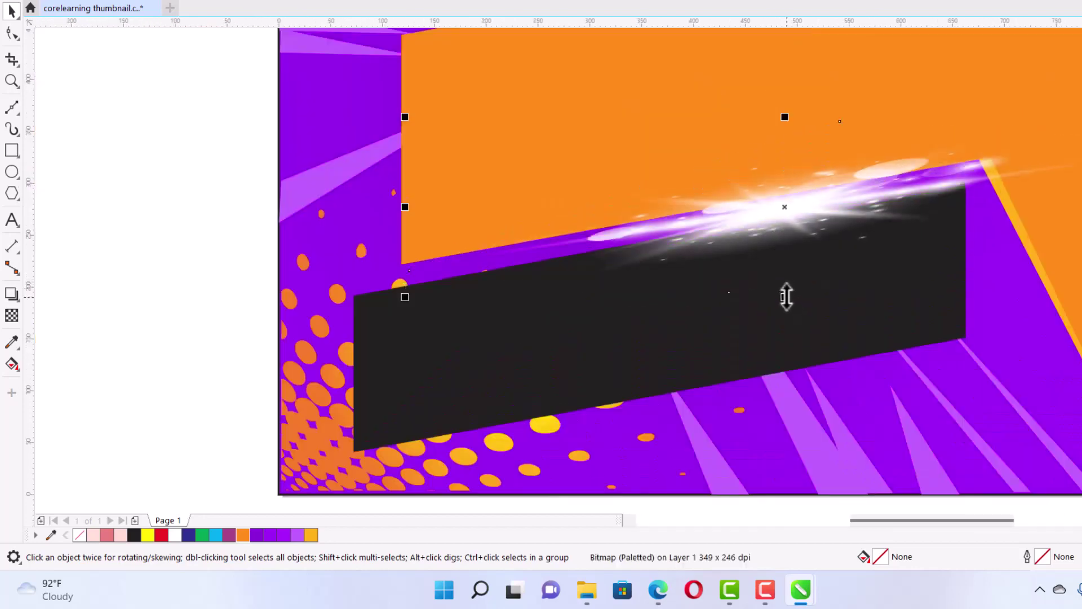
left_click_drag(785, 117, 786, 106)
scroll(781, 135, "down", 2)
scroll(778, 150, "down", 2)
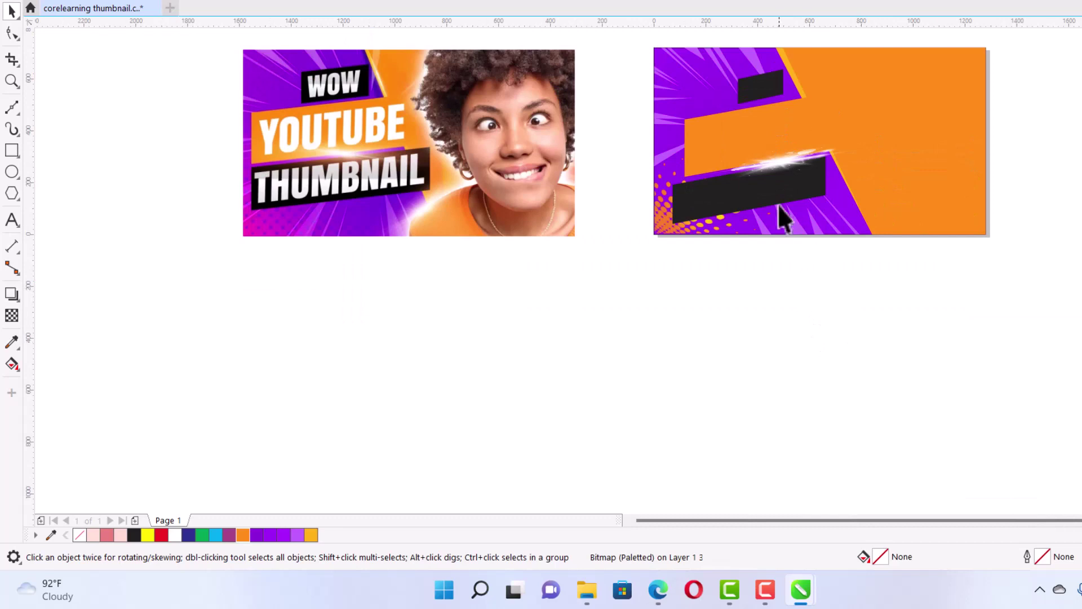
Step: Add the three-line artistic text "WOW / YOUTUBE / THUMBNAIL" and place it above the page's upper-left corner
left_click(761, 194)
left_click(782, 66)
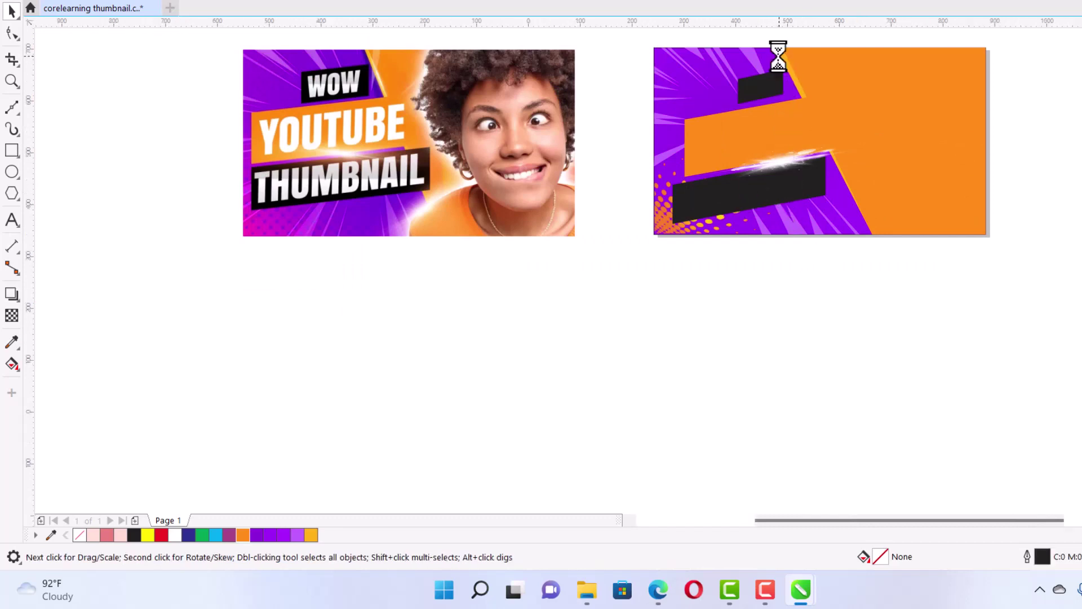
scroll(780, 67, "up", 4)
left_click_drag(613, 254, 587, 270)
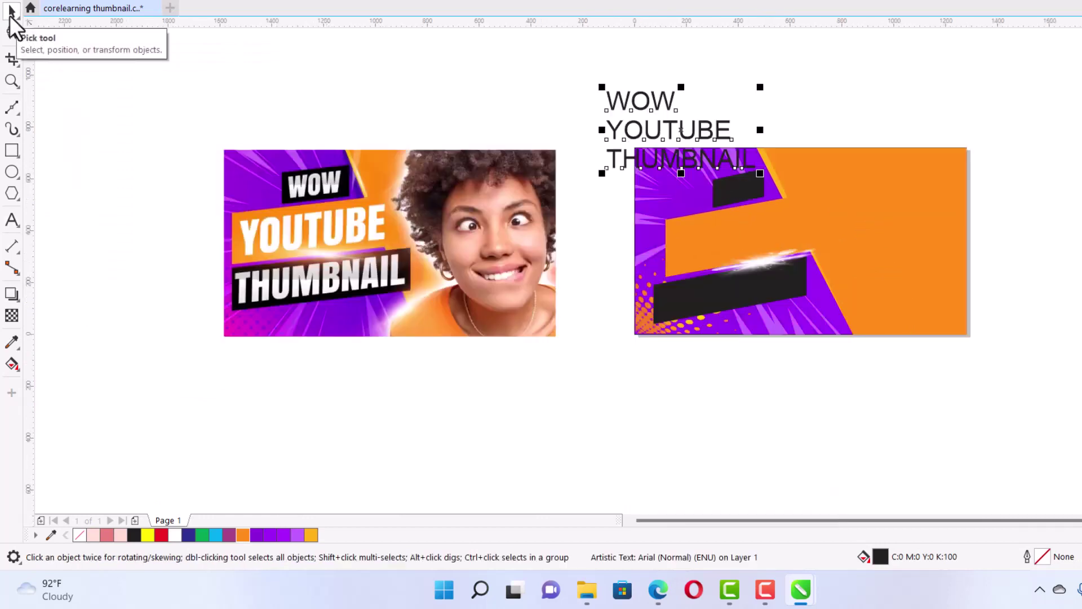
left_click_drag(672, 130, 636, 106)
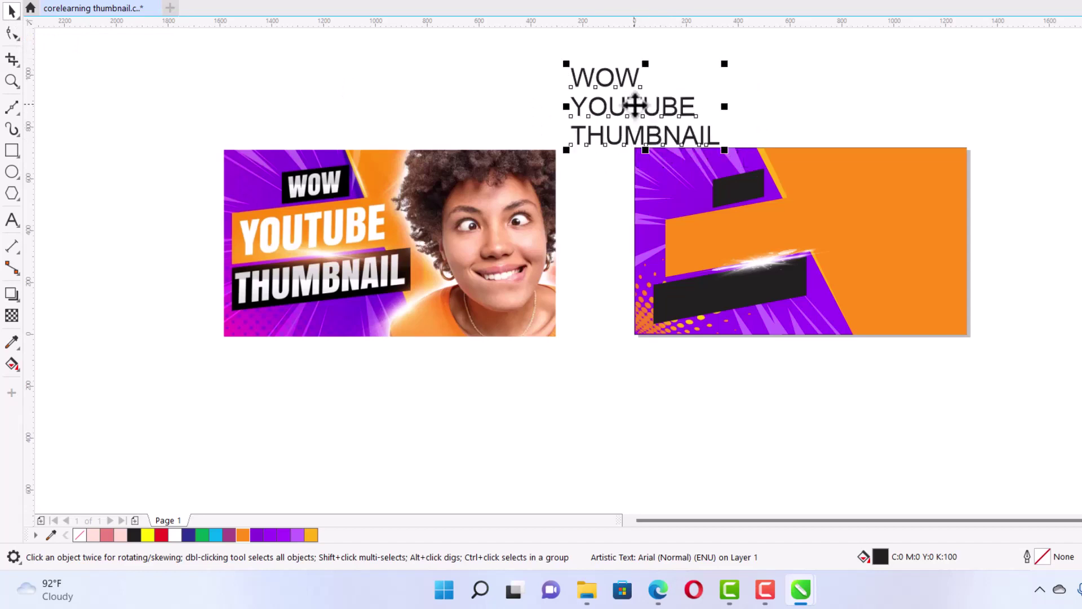
Step: Set the text's font to Arial Black and break it apart into three separate lines
left_click(542, 2)
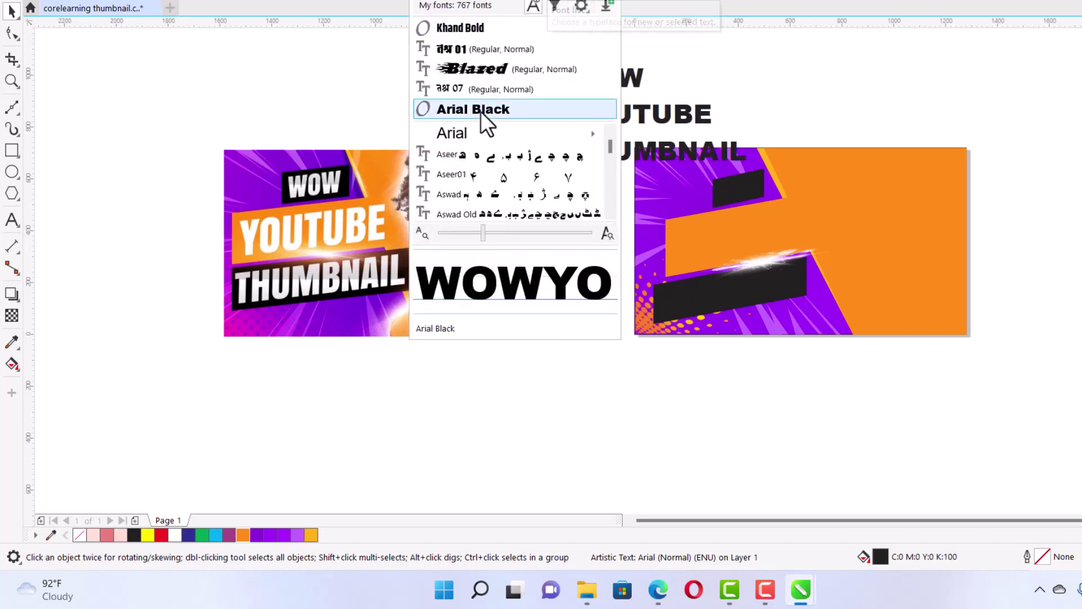
left_click(481, 111)
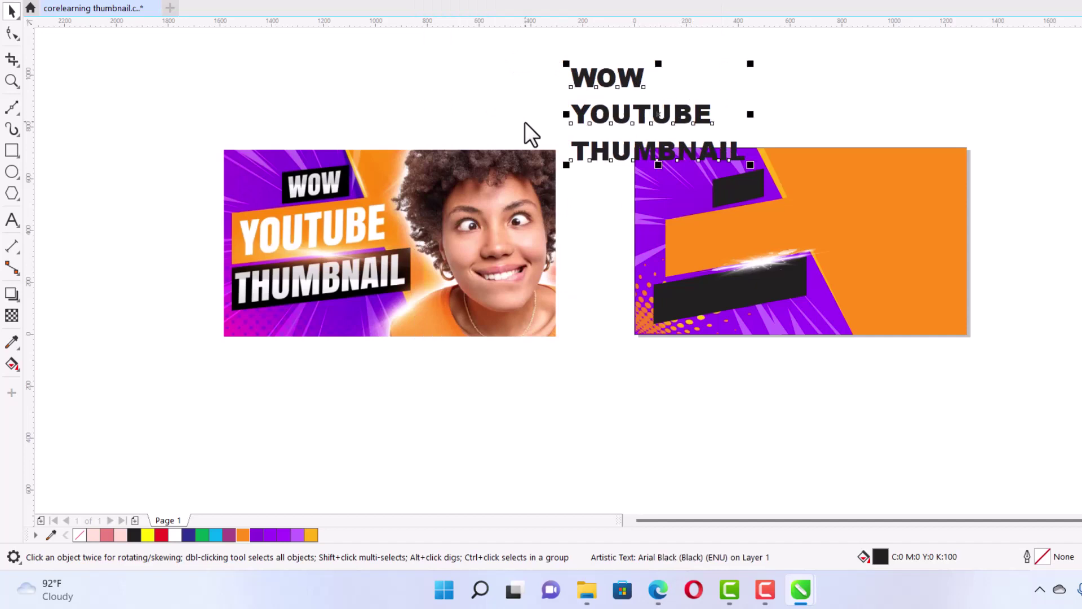
key("ctrl+k")
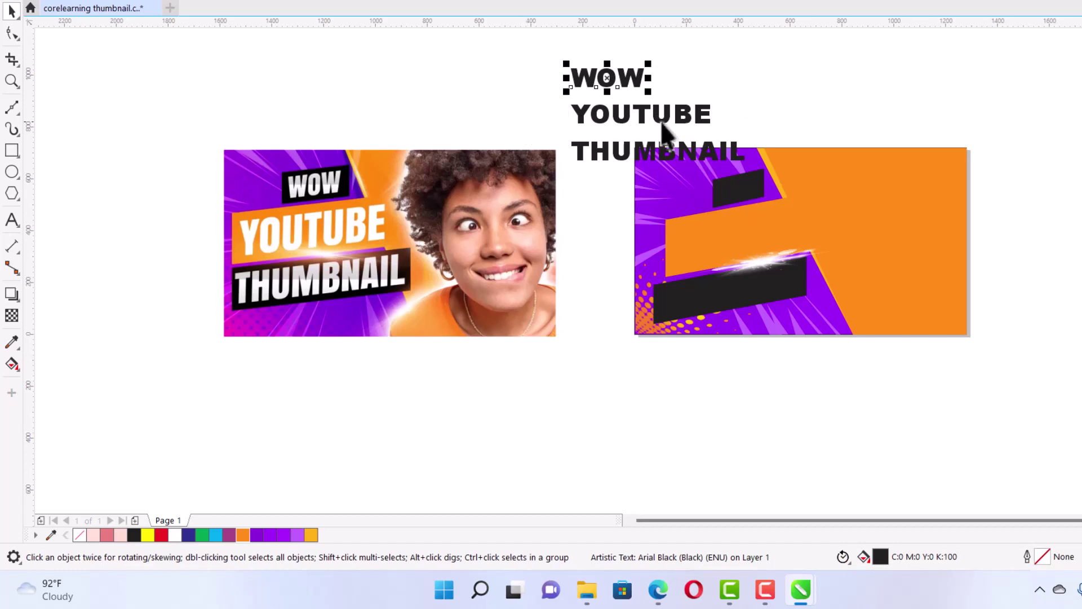
Step: Move WOW to the small black bar, YOUTUBE to the orange bar and THUMBNAIL to the lower black bar
left_click(608, 83)
left_click_drag(608, 83, 719, 195)
left_click_drag(624, 125, 680, 248)
left_click_drag(607, 159, 665, 300)
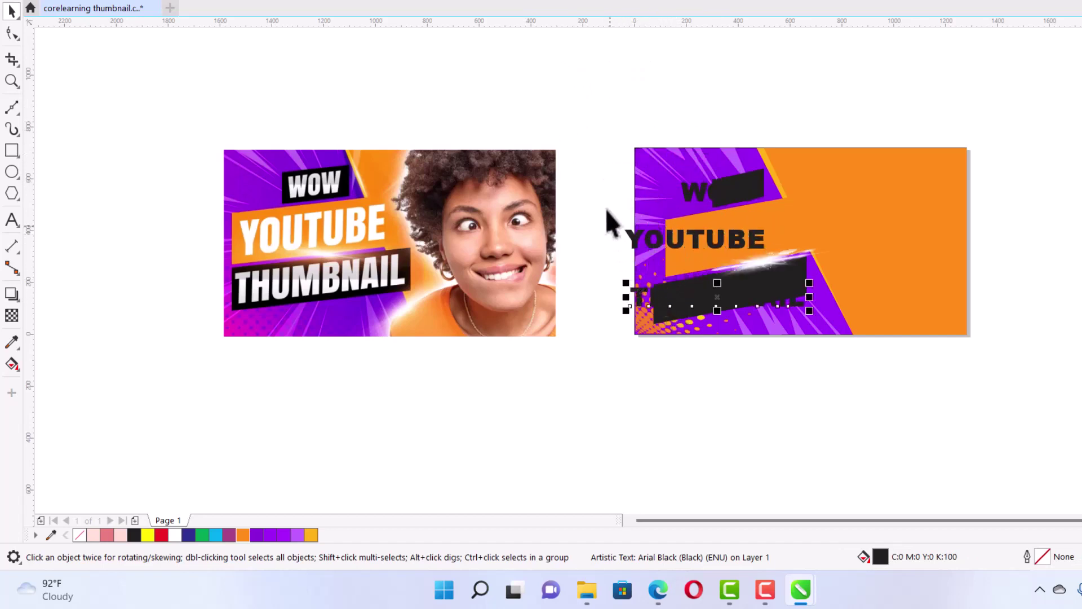
Step: Fill the words WOW, YOUTUBE and THUMBNAIL with white
left_click(688, 196)
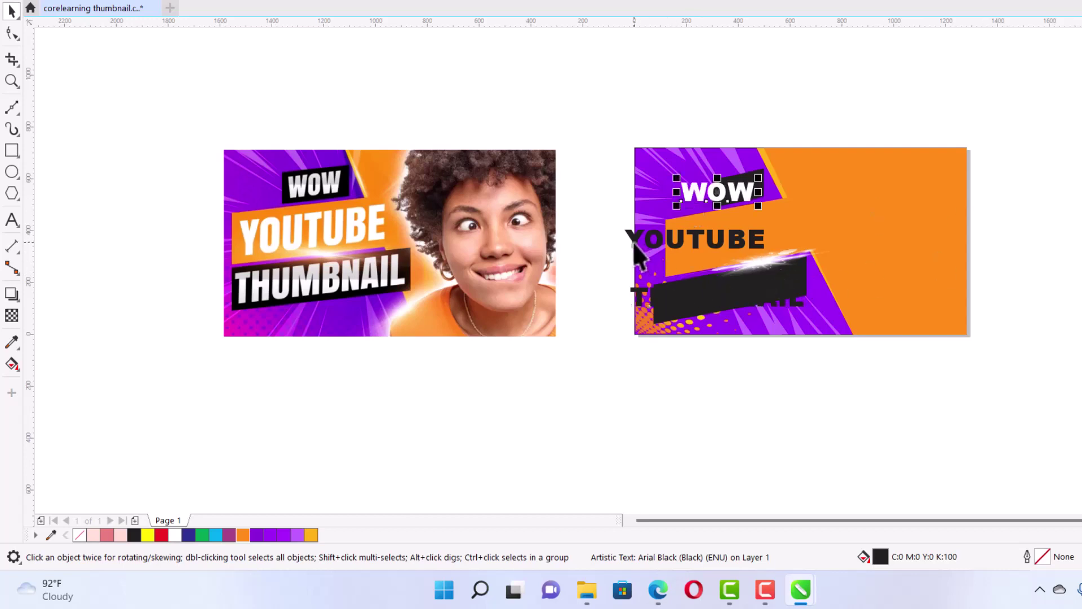
left_click(627, 243)
left_click(642, 294)
Step: Shrink WOW, skew it upward to match the small black bar's slant, and center it on that bar
scroll(746, 181, "up", 2)
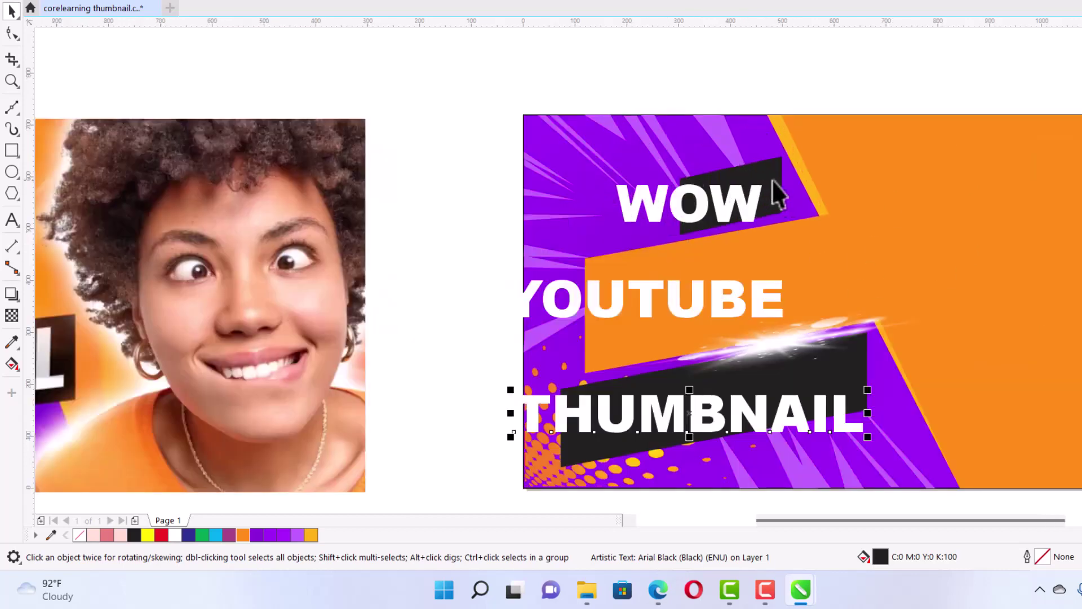
scroll(772, 179, "up", 2)
left_click(736, 241)
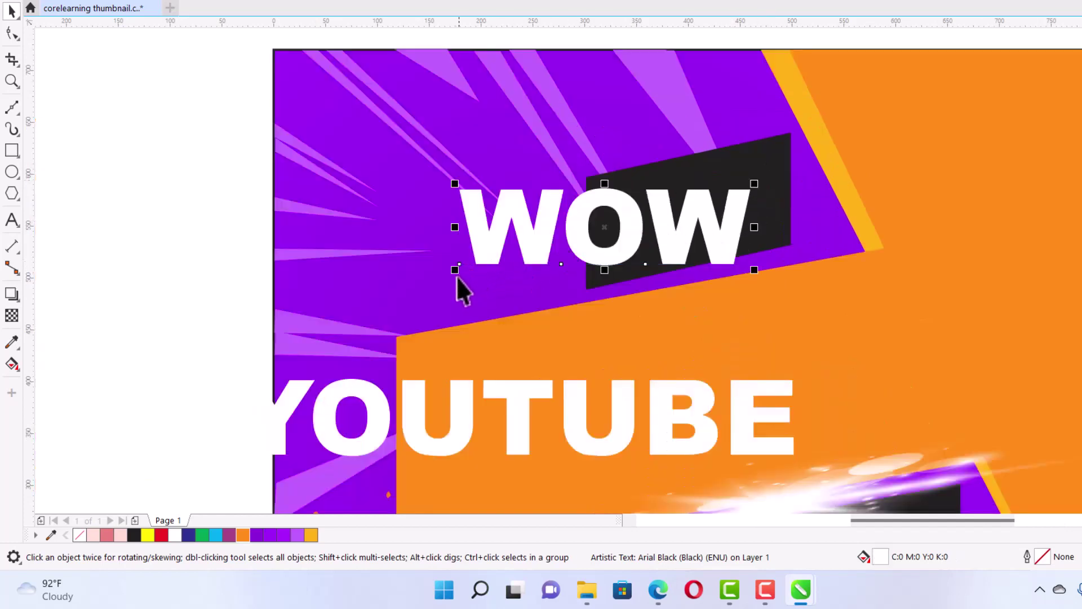
left_click_drag(455, 269, 567, 266)
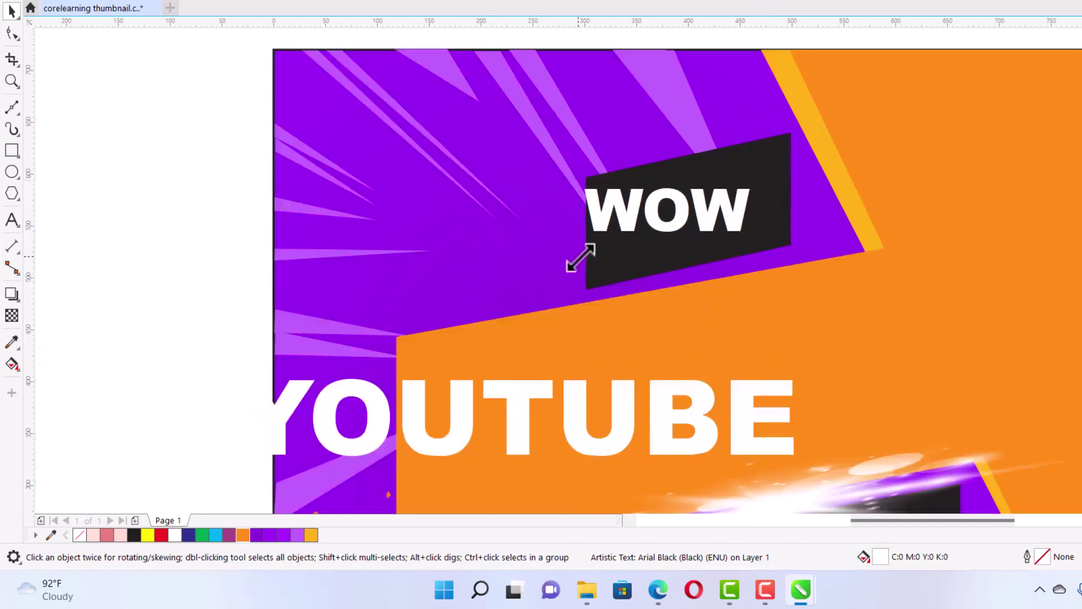
left_click(733, 216)
mouse_move(754, 192)
left_mouse_down()
mouse_move(756, 181)
mouse_move(751, 205)
left_mouse_up()
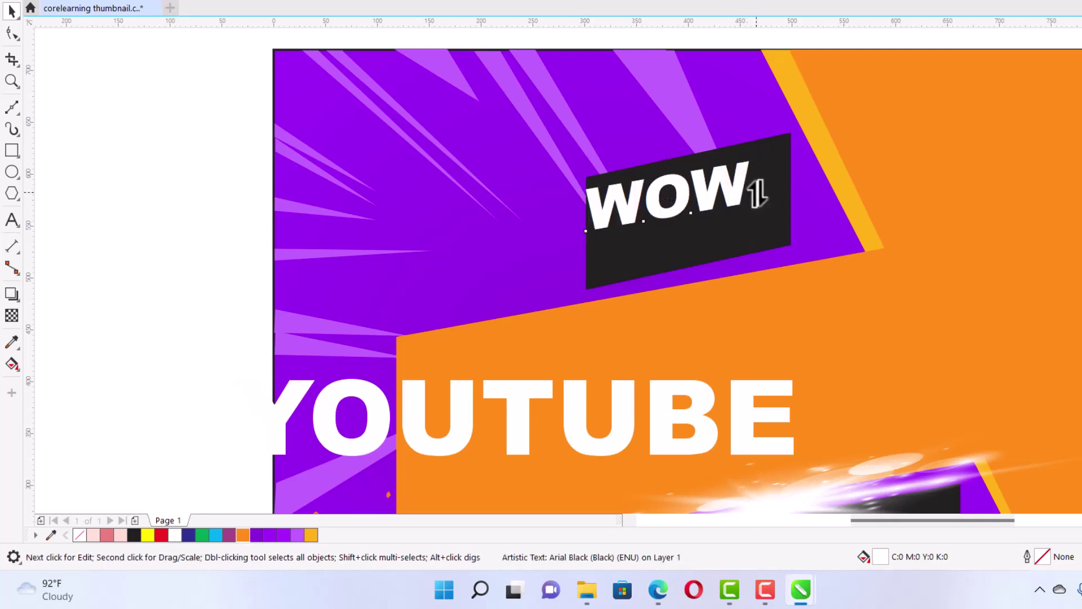
left_click(731, 199)
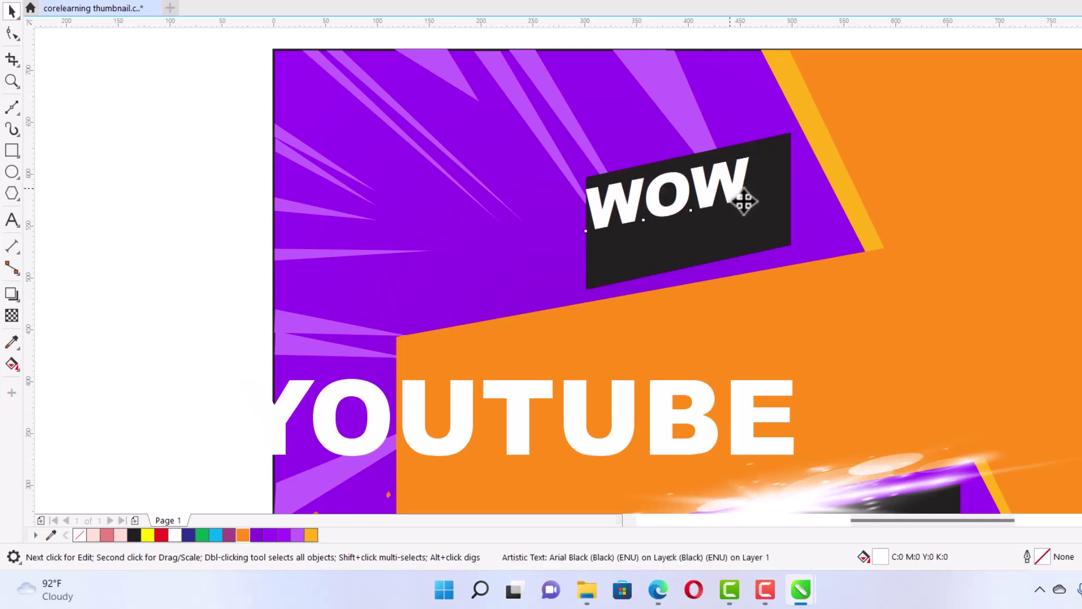
left_click_drag(744, 201, 753, 211)
Step: Move YOUTUBE onto the orange bar, skew it upward to match the bar's slant, and enlarge it to fit
left_click(697, 397)
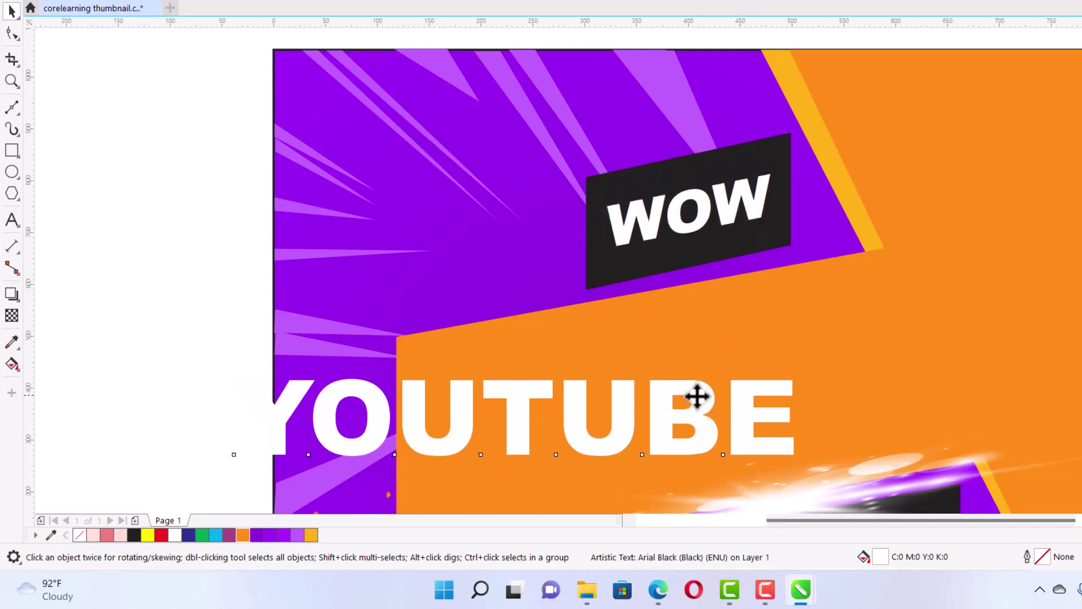
scroll(697, 397, "down", 2)
left_click_drag(697, 396, 851, 355)
left_click(797, 394)
key("Escape")
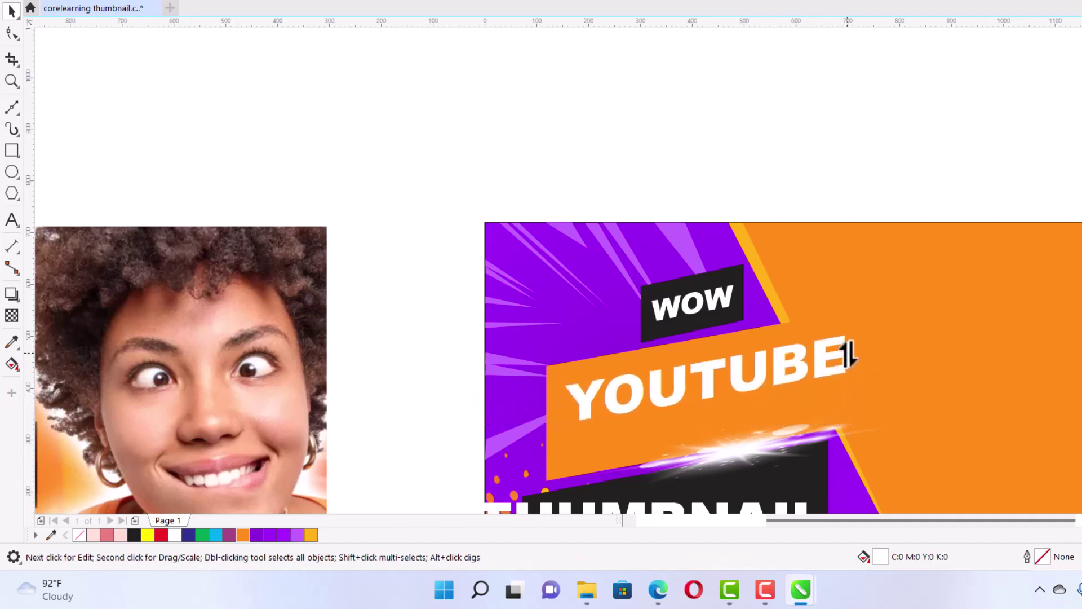
left_click(787, 377)
left_click_drag(705, 430, 709, 449)
scroll(709, 449, "down", 2)
Step: Resize THUMBNAIL and skew it upward so it fits inside the lower black bar
left_click(732, 433)
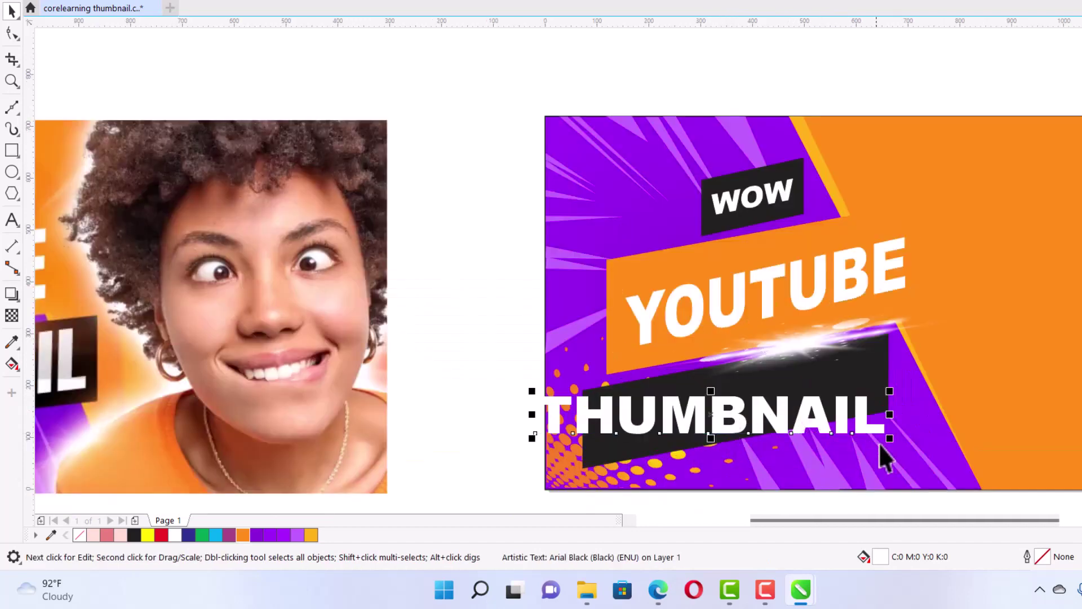
key("Escape")
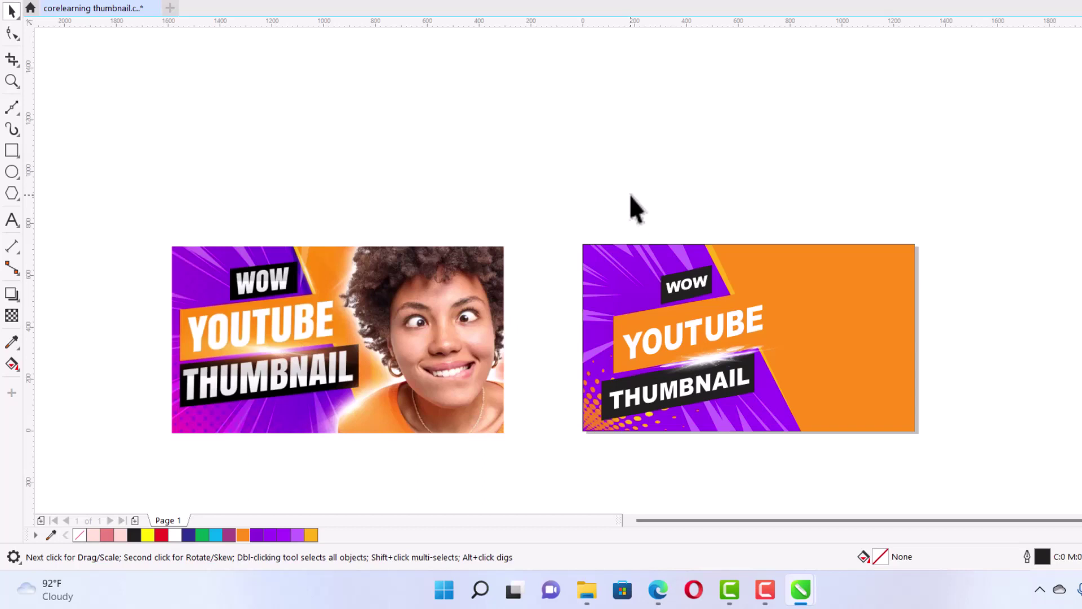
Step: Bring the cut-out photo of the surprised curly-haired woman into the drawing, place it over the orange area and enlarge it
left_click(659, 590)
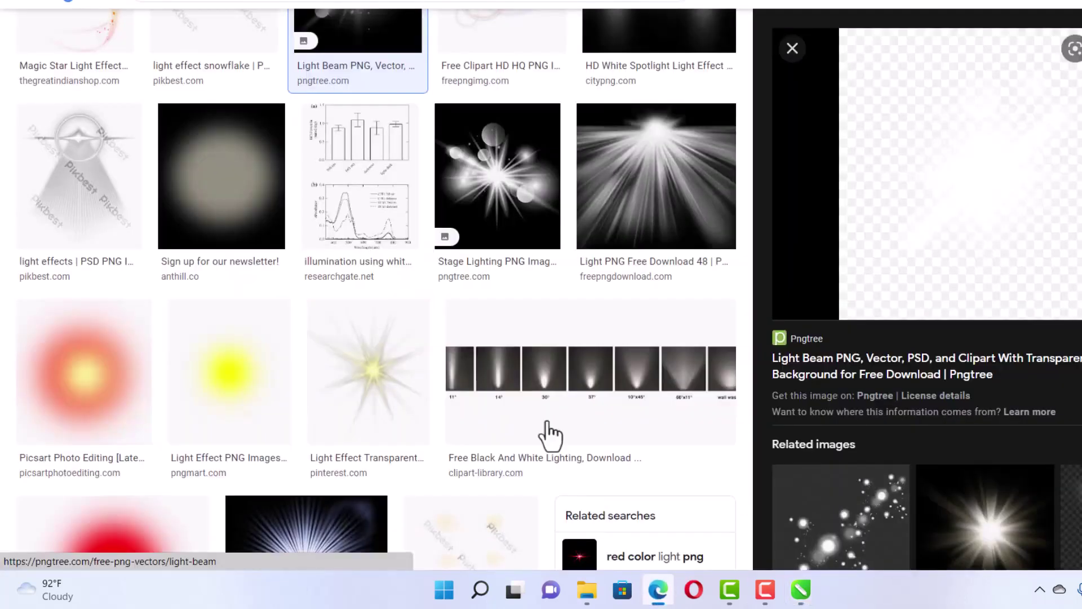
key("alt+Tab")
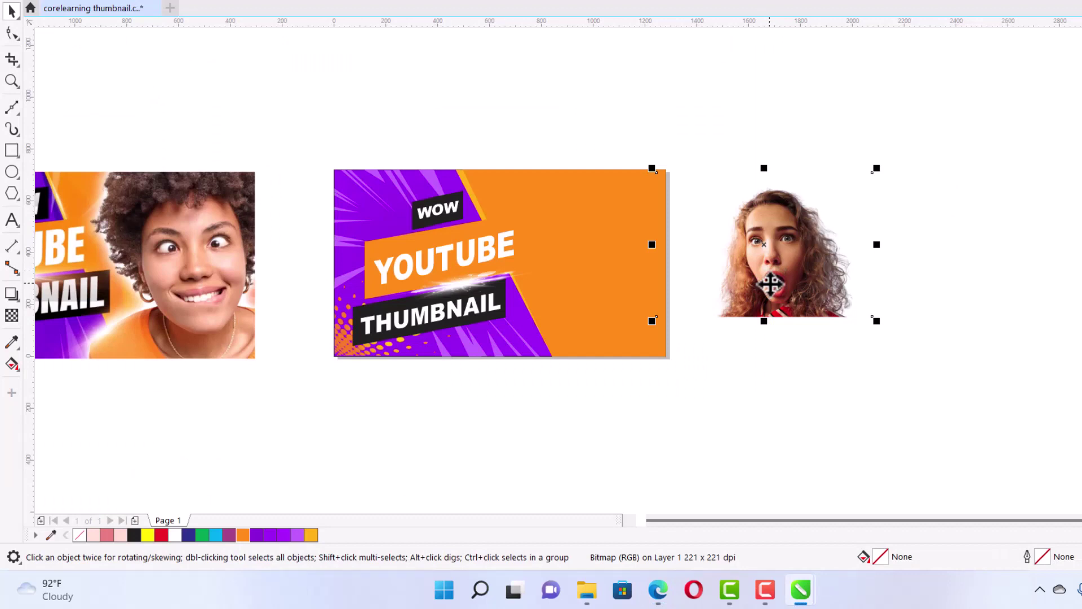
left_click_drag(770, 284, 705, 286)
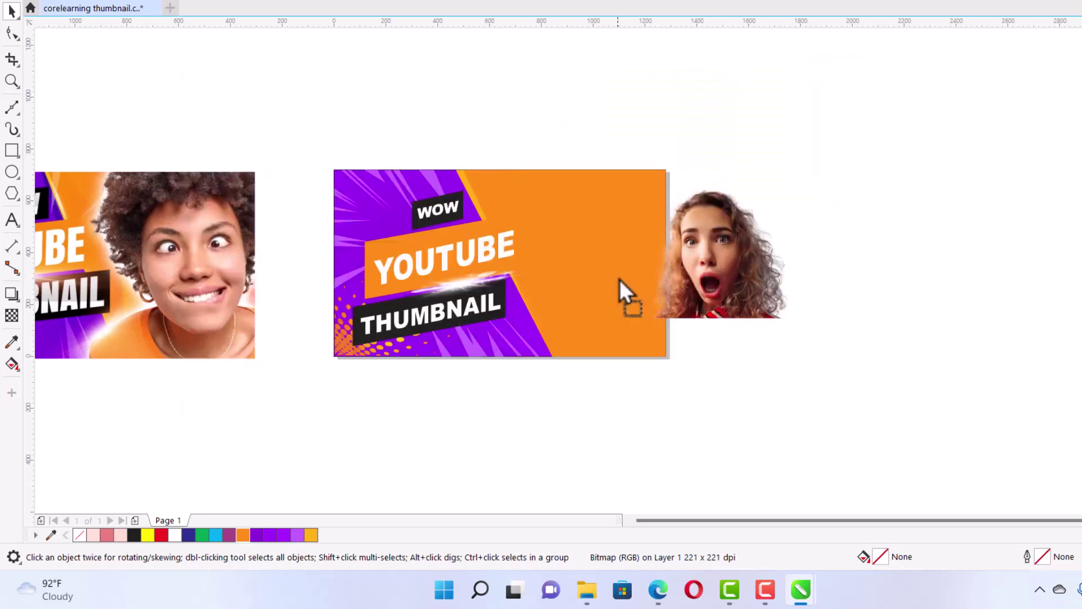
left_click_drag(721, 288, 626, 280)
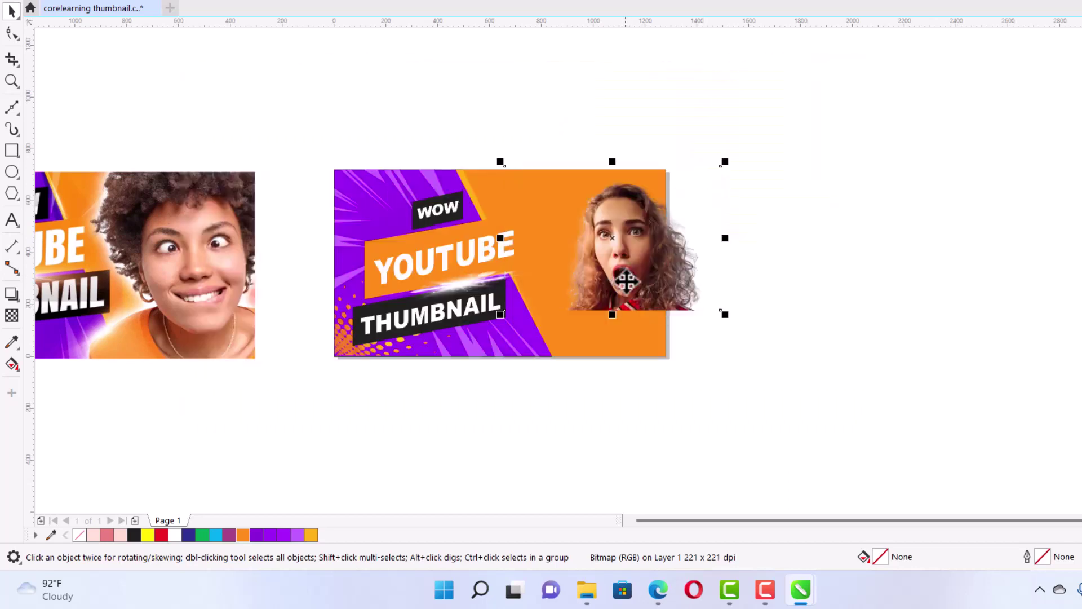
left_click_drag(725, 315, 793, 405)
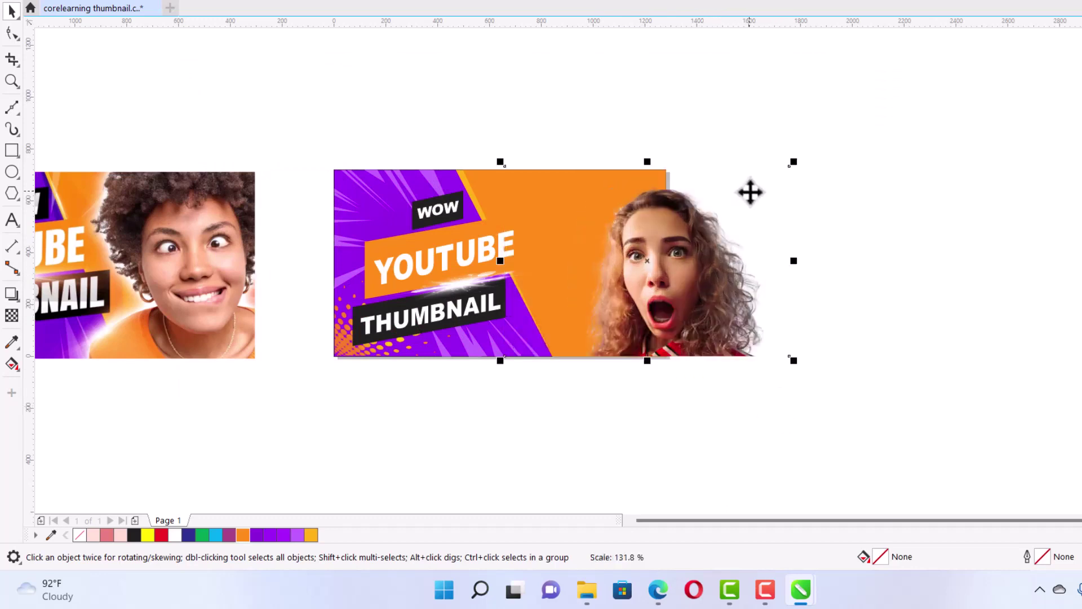
left_click_drag(500, 161, 466, 141)
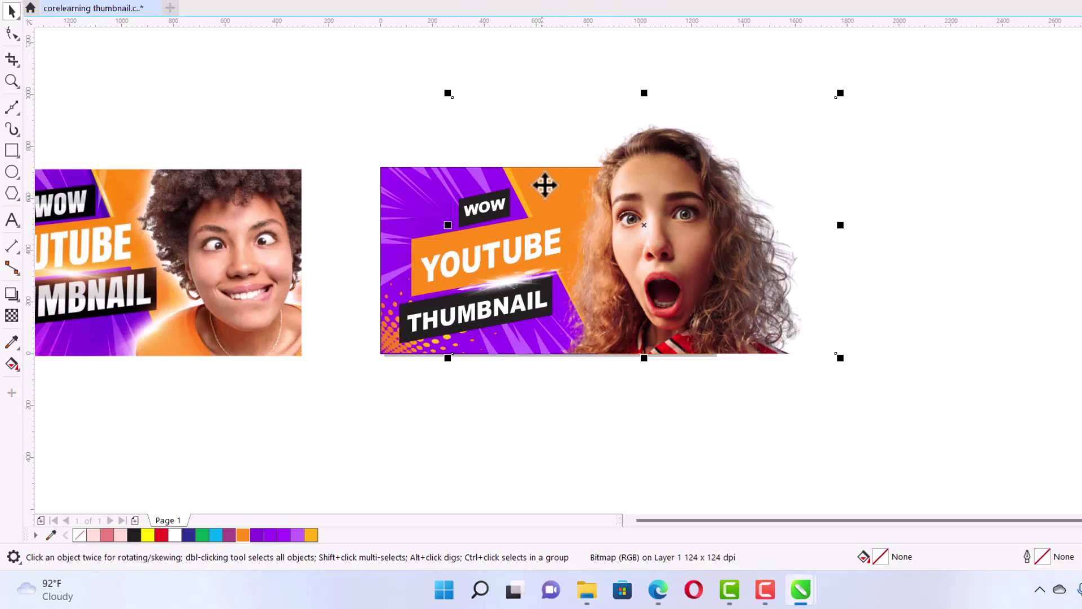
Step: Move the woman's photo off the page and PowerClip it inside the large orange shape
left_click_drag(667, 249, 946, 247)
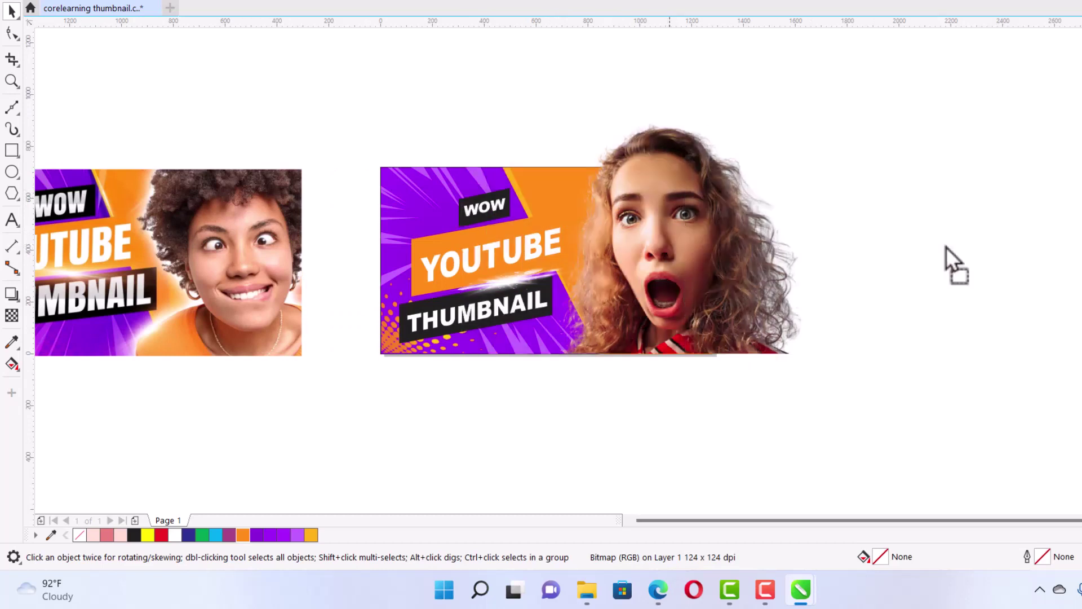
right_click(944, 245)
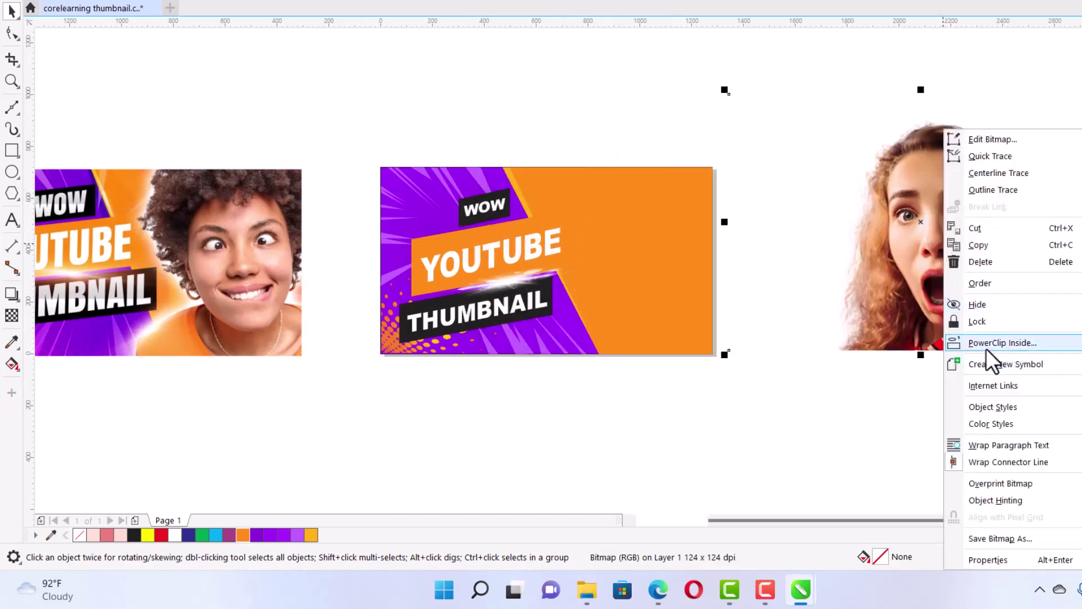
left_click(985, 348)
left_click(634, 231)
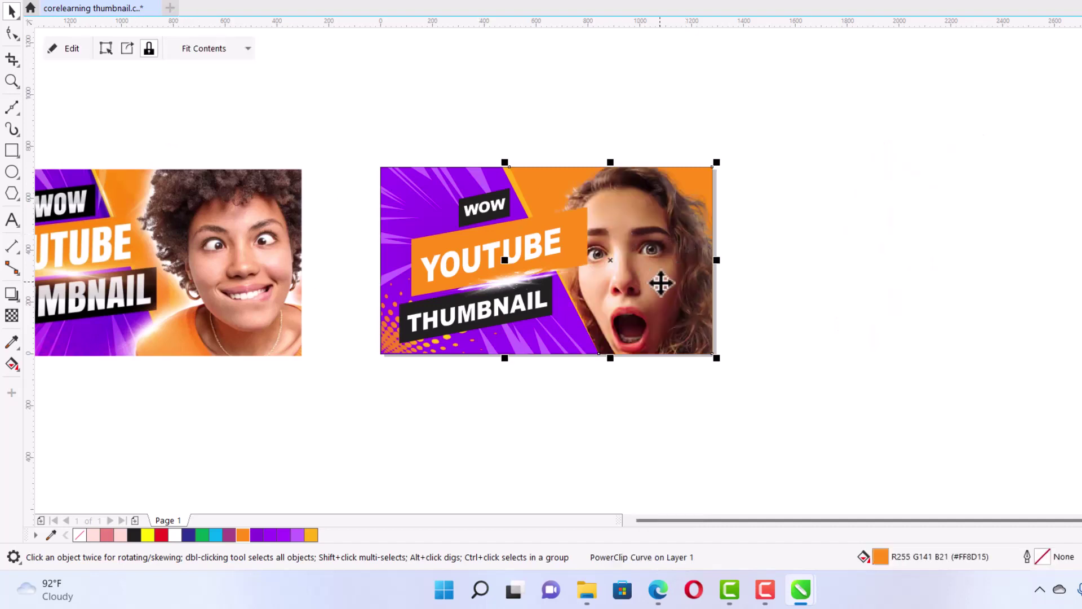
Step: Edit the PowerClip contents, shifting and enlarging the woman's photo so it reaches the orange shape's bottom edge
left_click(69, 49)
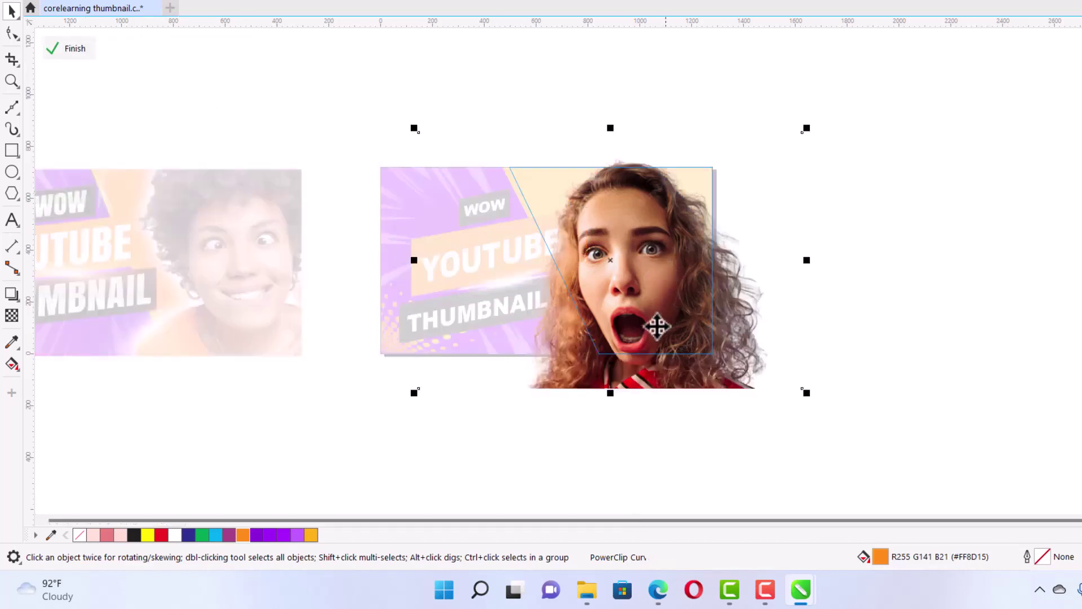
left_click(77, 49)
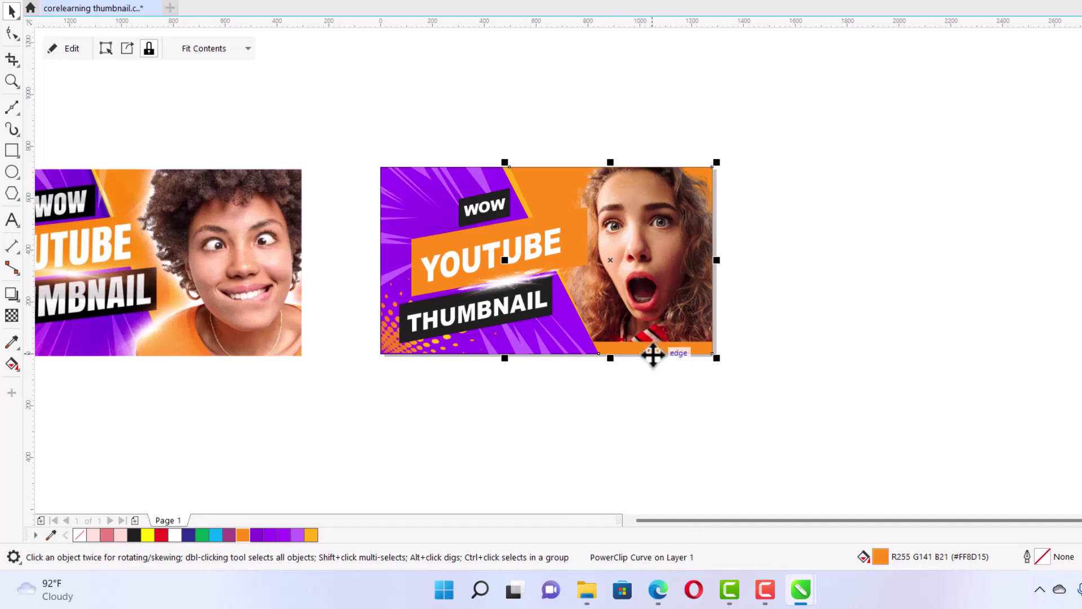
left_click(62, 50)
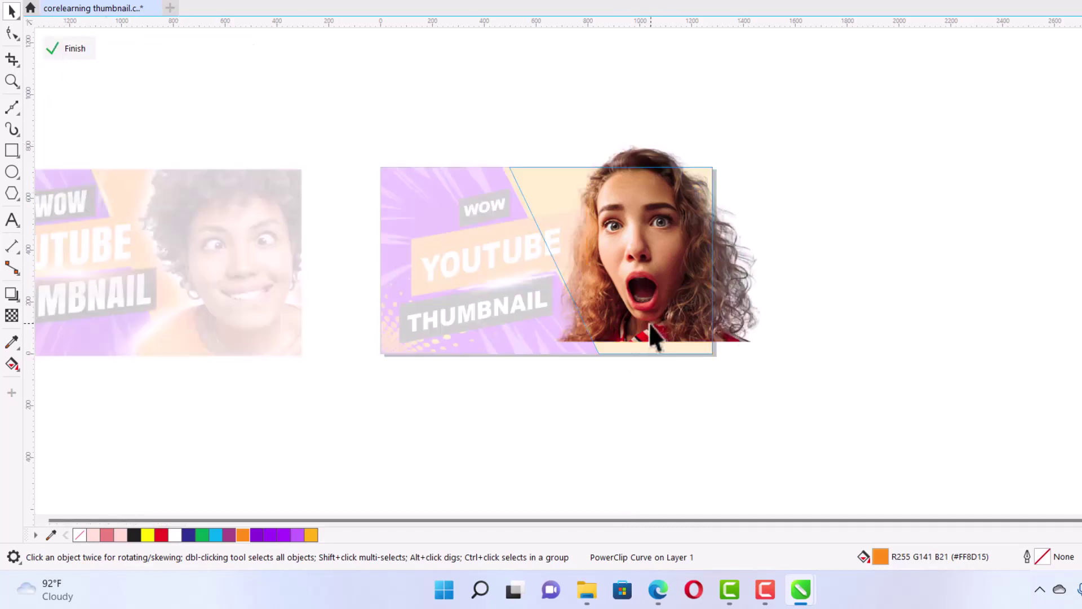
left_click(616, 340)
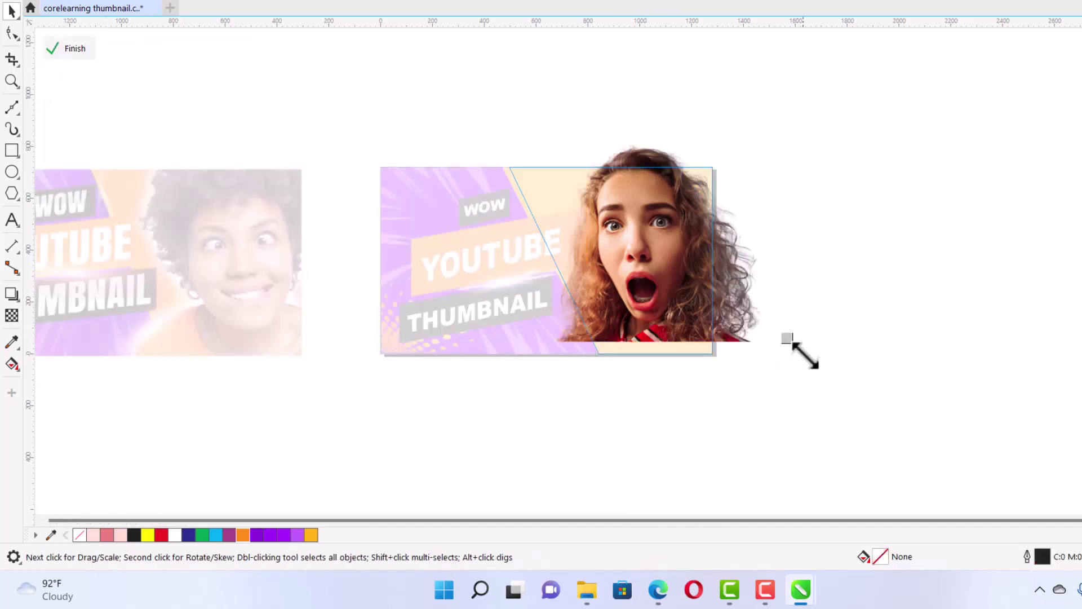
left_click_drag(788, 338, 824, 364)
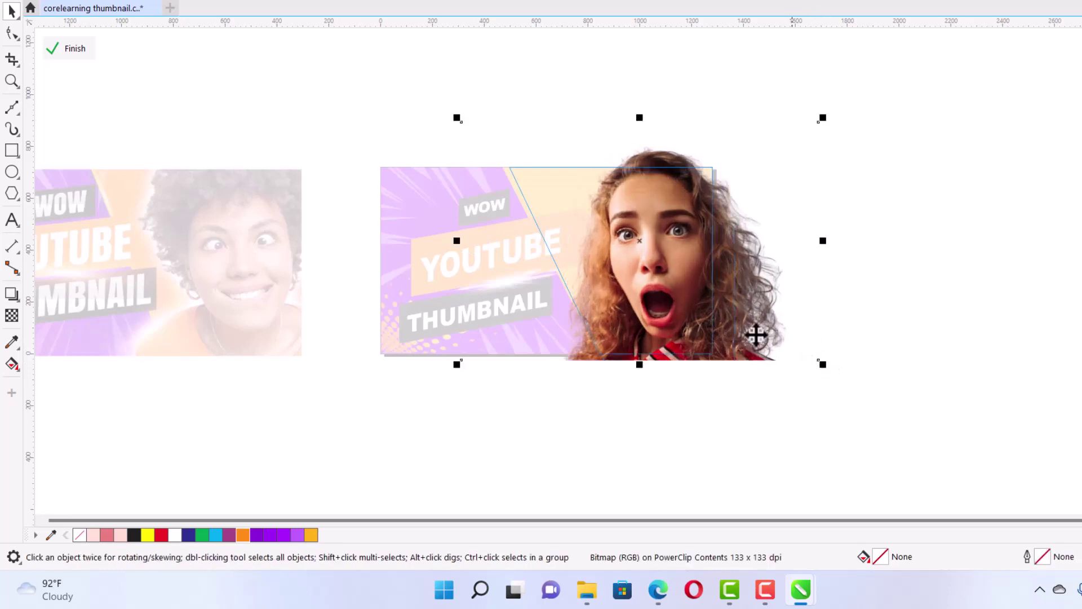
left_click(79, 47)
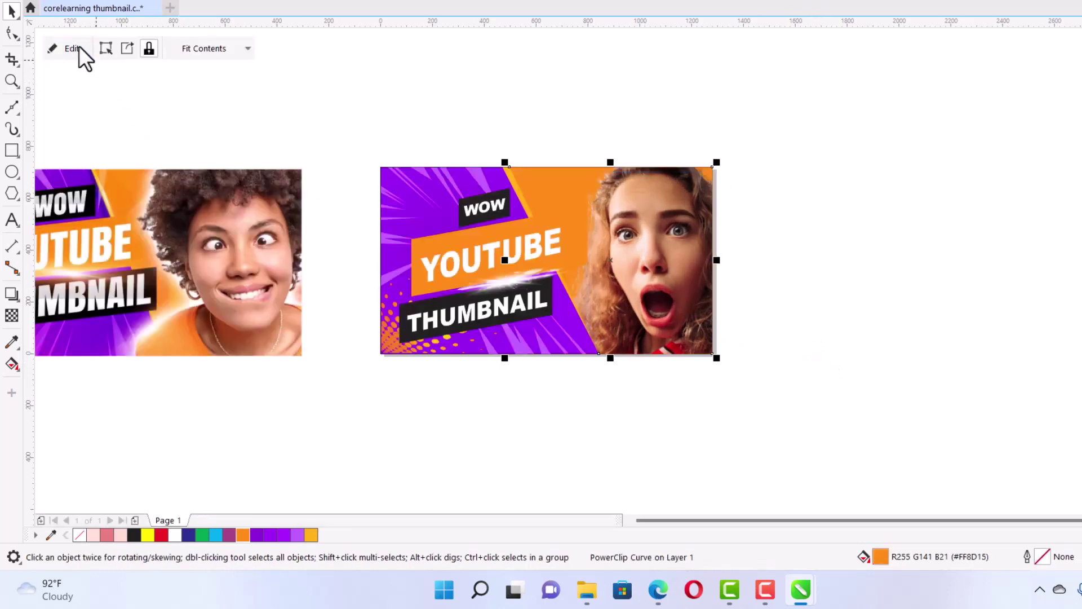
key("Escape")
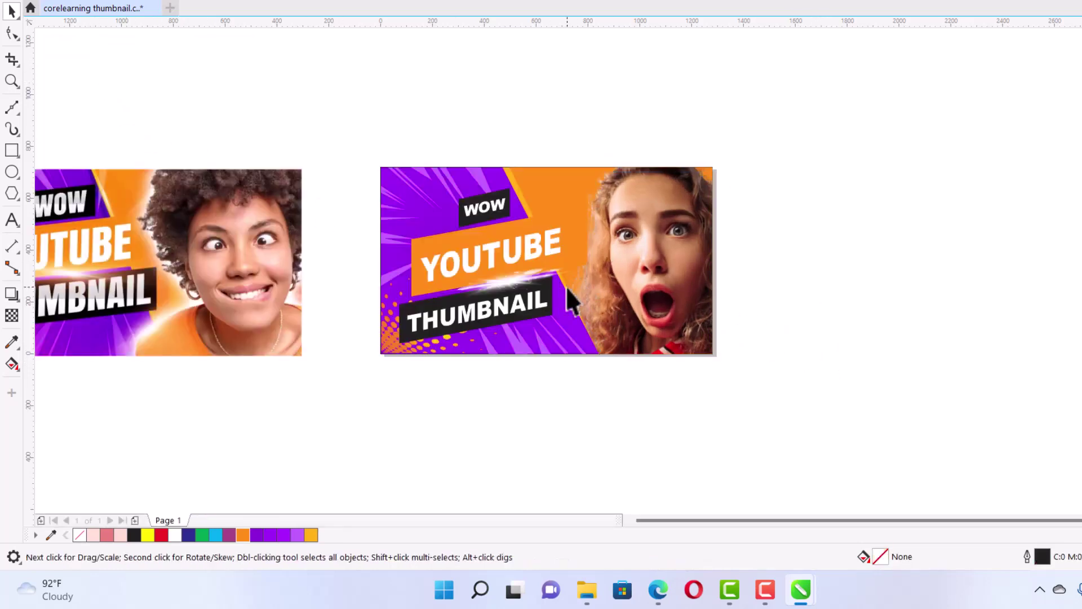